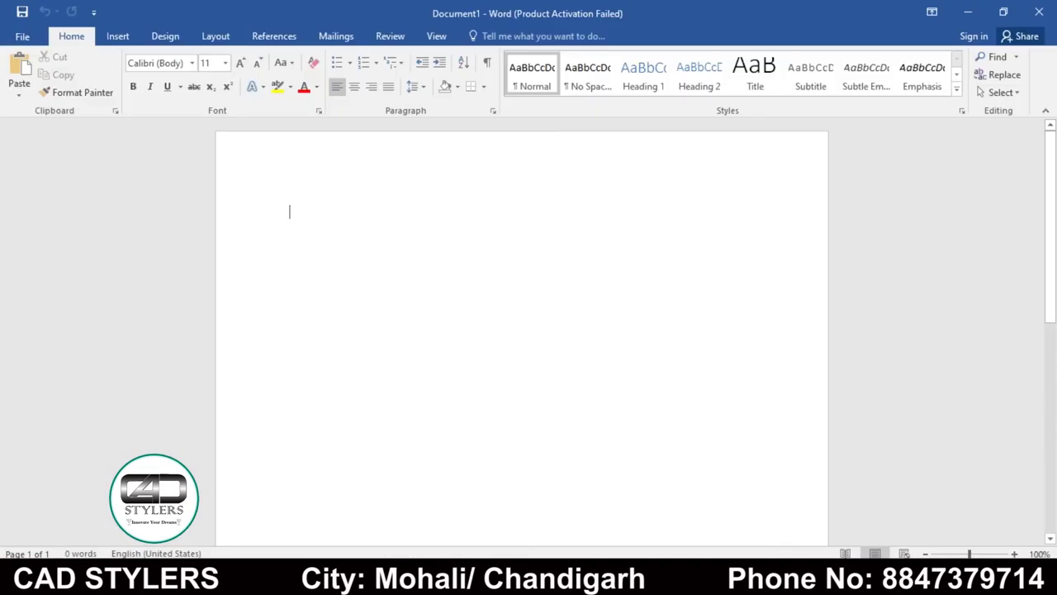
Step: Type the codes G80-, G81-, G82-, G83- and G73- on separate lines, fixing typos
type("g")
key("BackSpace")
type("G80- ")
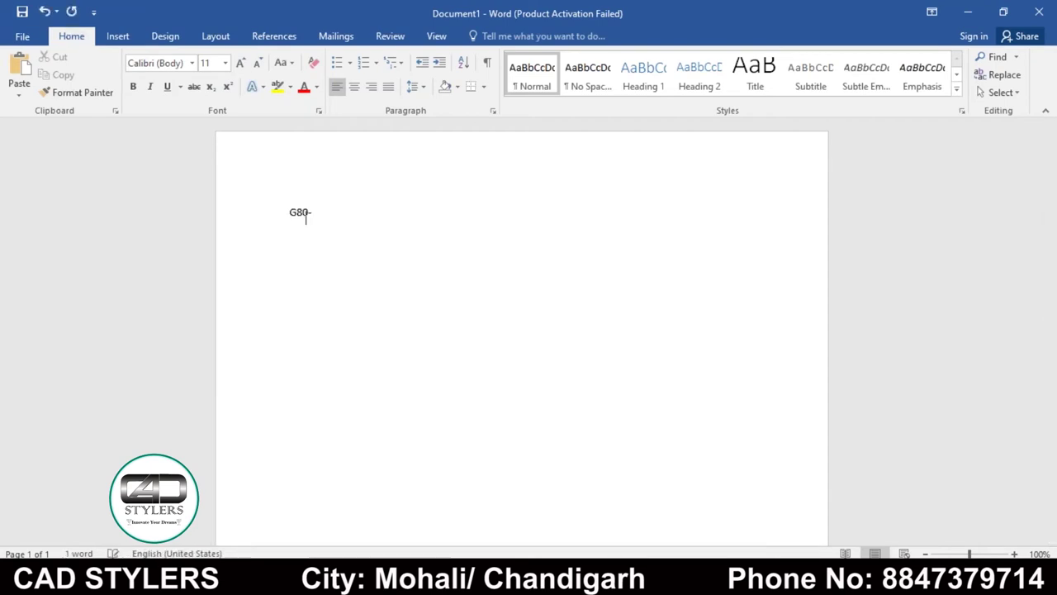
type("G81")
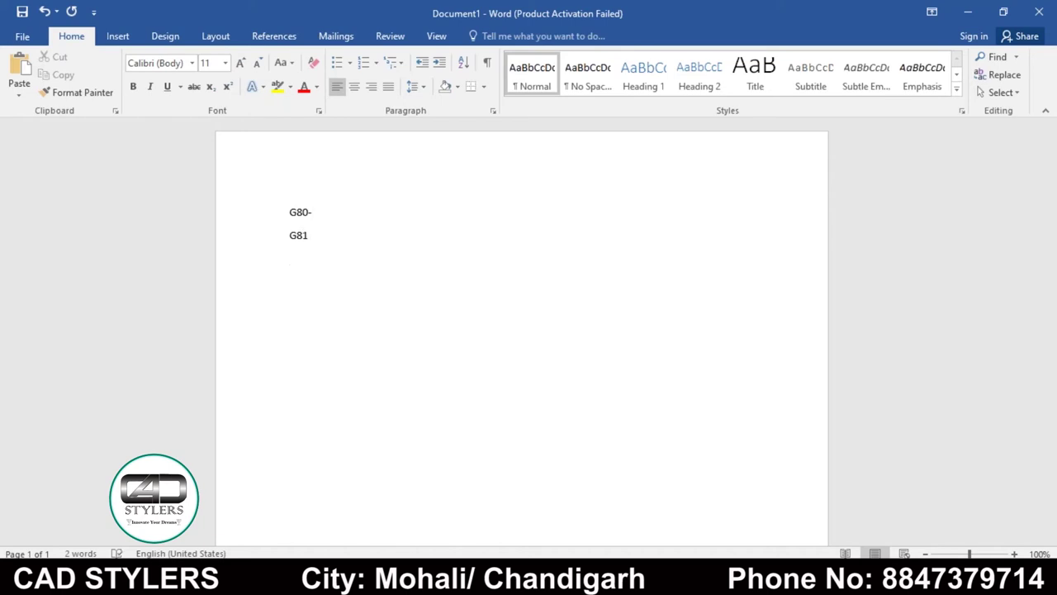
key("Return")
type("G82-")
key("Return")
type("G83-")
key("Return")
type("G723")
key("BackSpace")
key("BackSpace")
type("3-")
type("-")
left_click(312, 212)
Step: Describe G80 as DRILLING CYCLE CANCEL, G81 as SHOT DRILLING and G82 as SPOT DRILLING
type("DRILLING ")
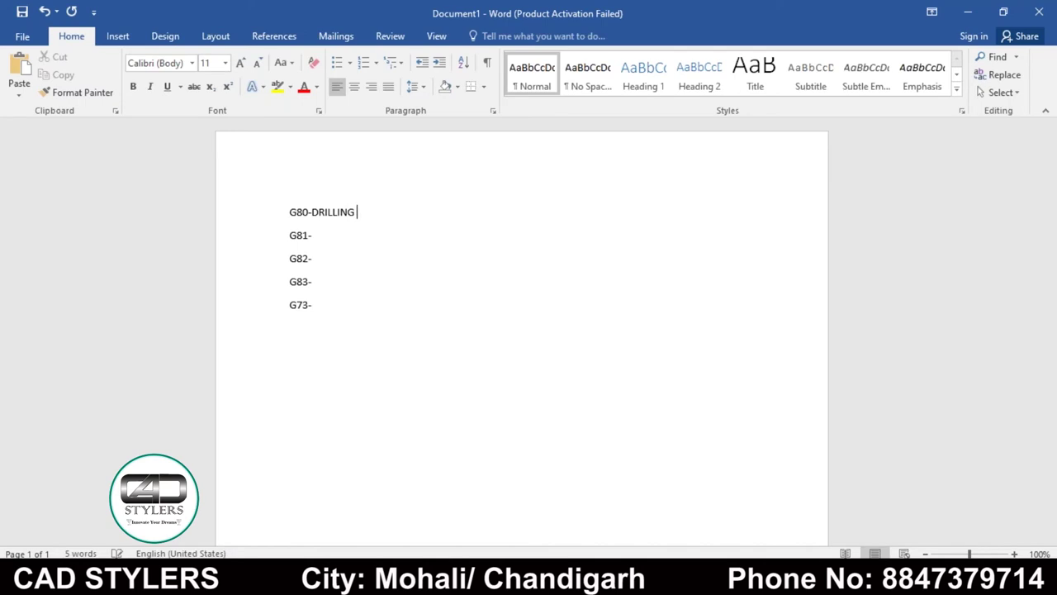
type("CYCLE CANCEL")
left_click(315, 235)
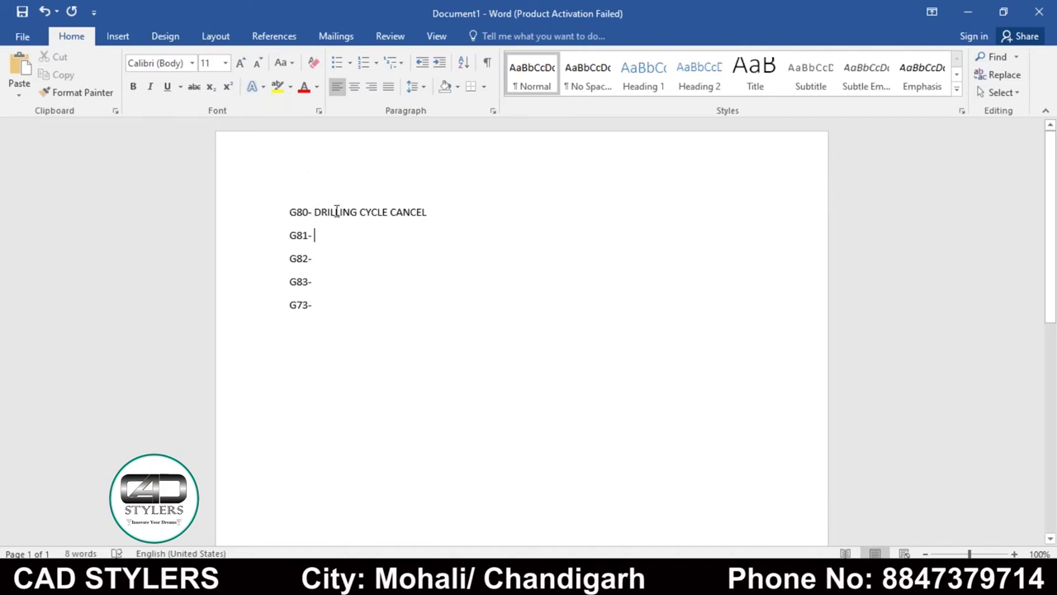
type("SHOT DRILL")
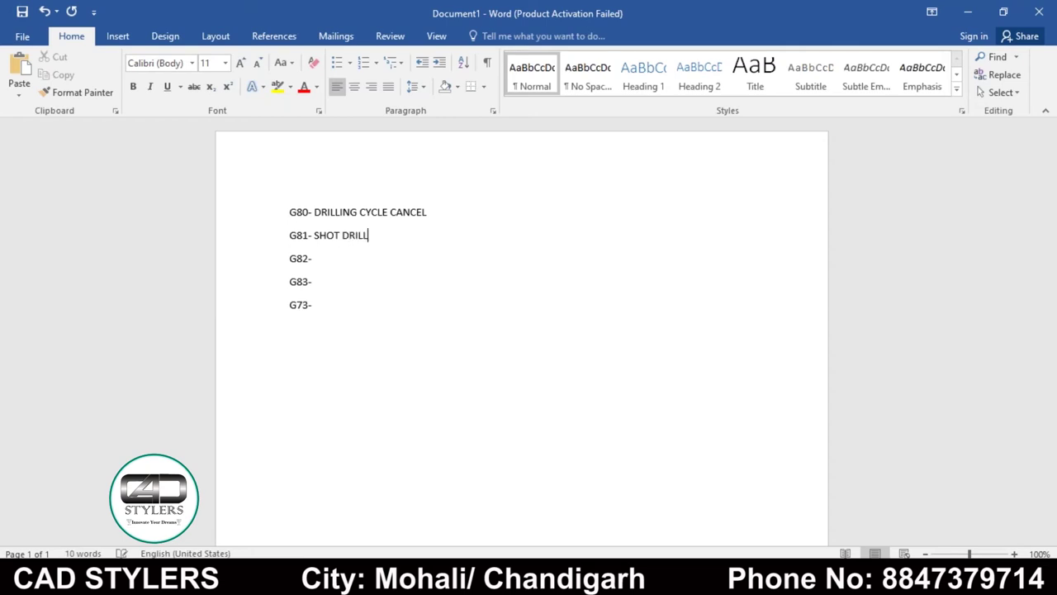
type("I")
type("ING")
left_click(312, 258)
type("SPOT DRI;;")
key("BackSpace")
key("BackSpace")
type("LLING")
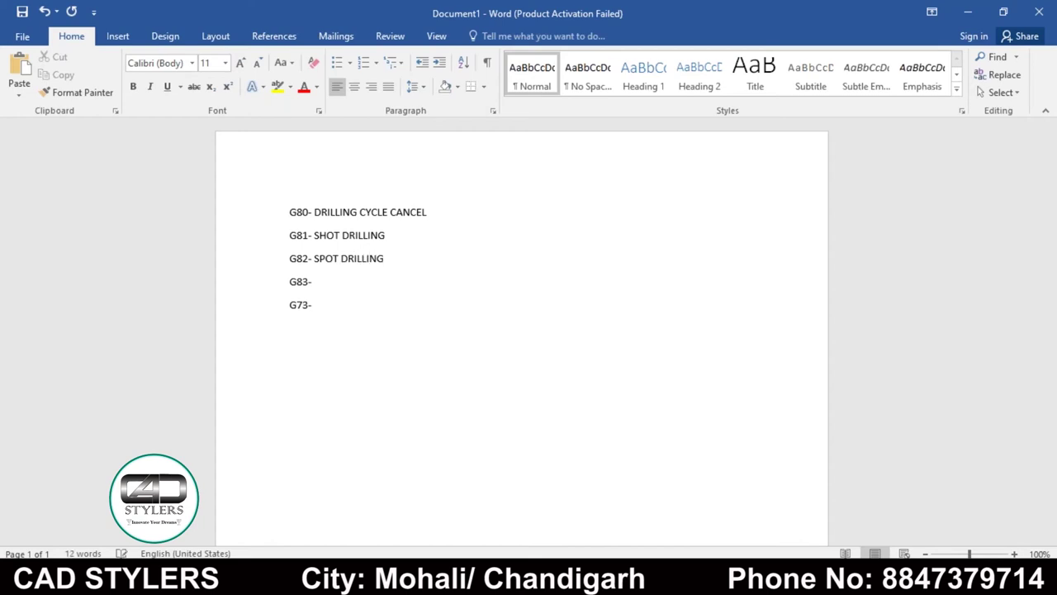
type("PECK DRILLING")
Step: Describe G83 as PECK DRILLING CYCLE WITH CHIP REMOVAL and G73 as PECK DRILLING CYCLE WITH CHIP BREAKER
left_click(314, 304)
type("PECH")
key("BackSpace")
type("K DRILLING")
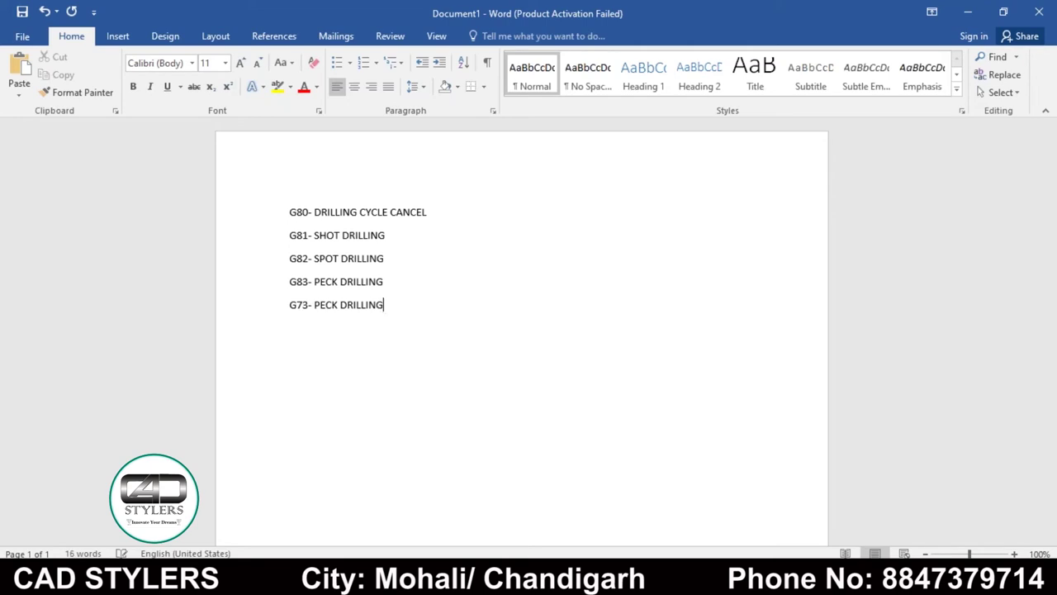
key("Left")
key("Up")
key("Right")
type("CYCLE WITH ")
type("CHIP REMOVAL")
key("Down")
type("CYCLE WITH CHIP REMOVAL")
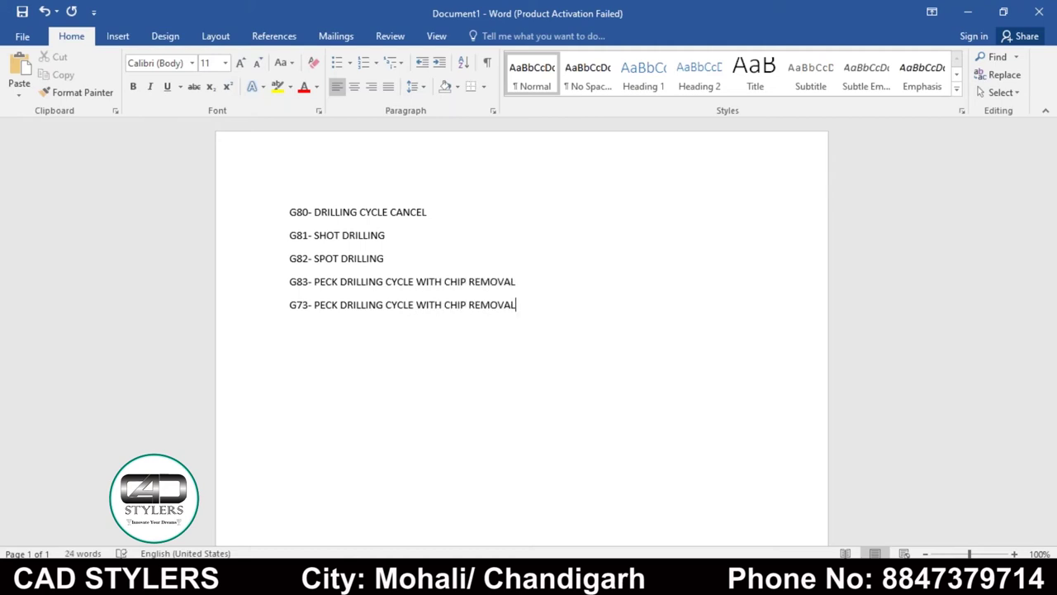
key("BackSpace")
key("BackSpace")
key("BackSpace")
key("BackSpace")
key("BackSpace")
key("BackSpace")
key("BackSpace")
type("BREAKER")
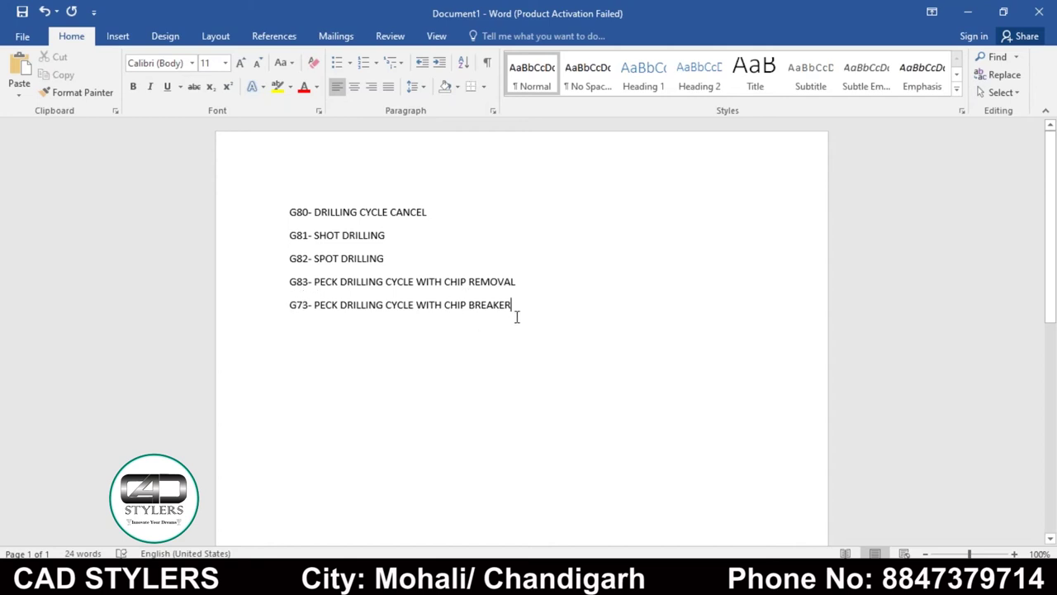
Step: Add the example (G81 X Y Z-10 R2) after the G81 description
key("Up")
key("Up")
key("Up")
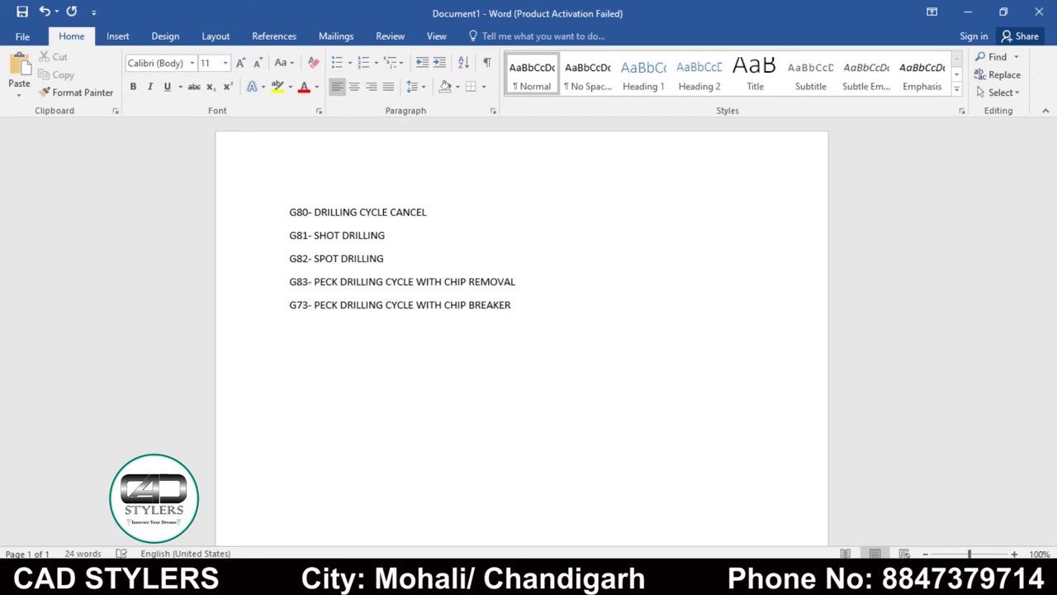
type("()")
key("Left")
type("G")
type("81 X Y")
type(" Z-10 R2)")
type(" ()")
type("R-")
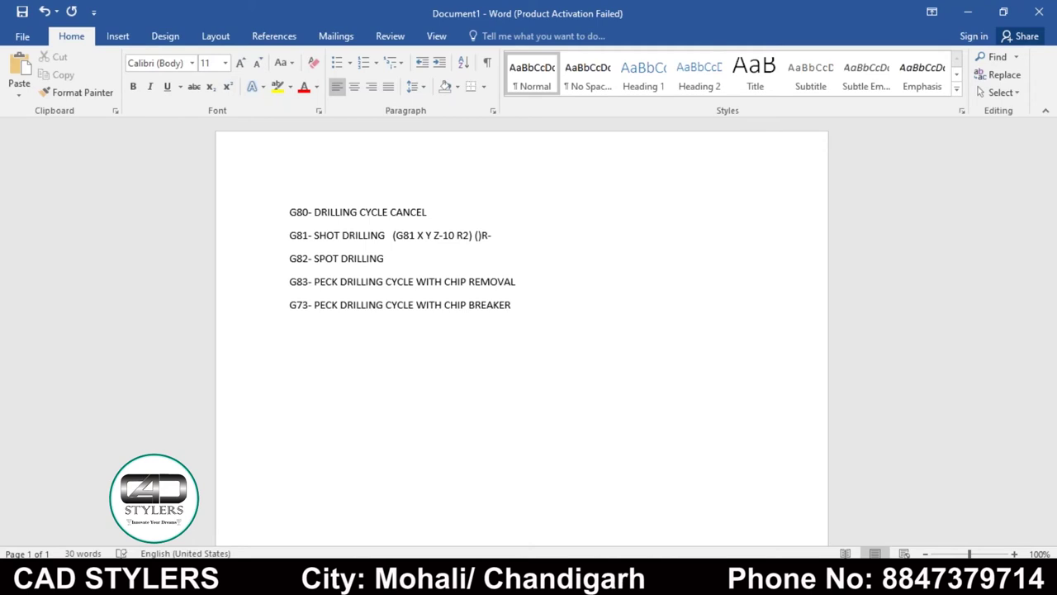
Step: Complete the G81 line's note as (R- RETRACT)
key("Left")
key("Left")
key("BackSpace")
key("End")
type("RETRACT")
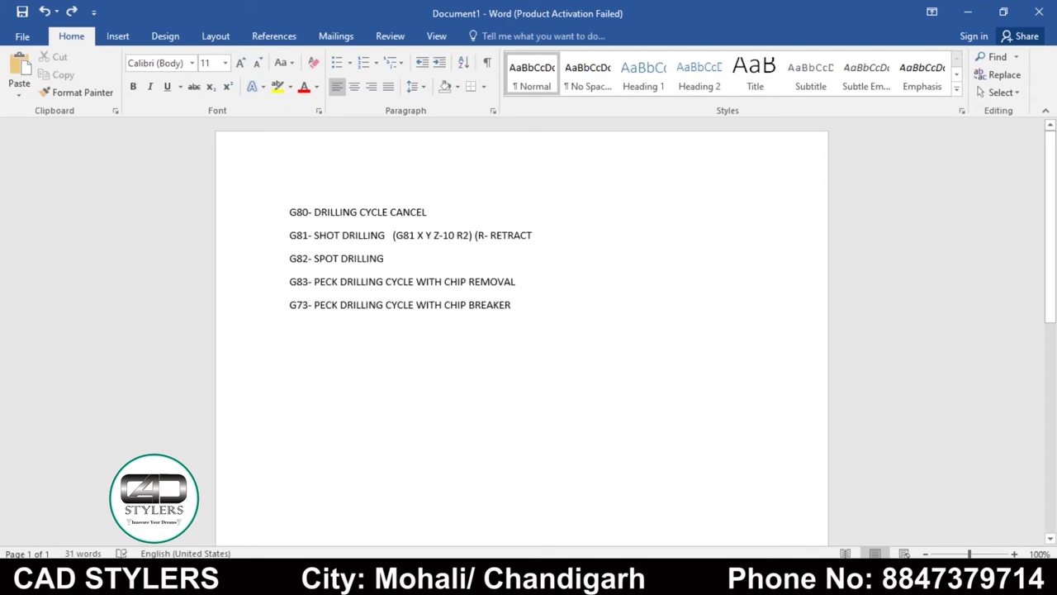
Step: Add (G82 X Y Z-10 R2 P1000) (P- DWELL TIME) (1000= 1SEC) to the G82 line
type(")")
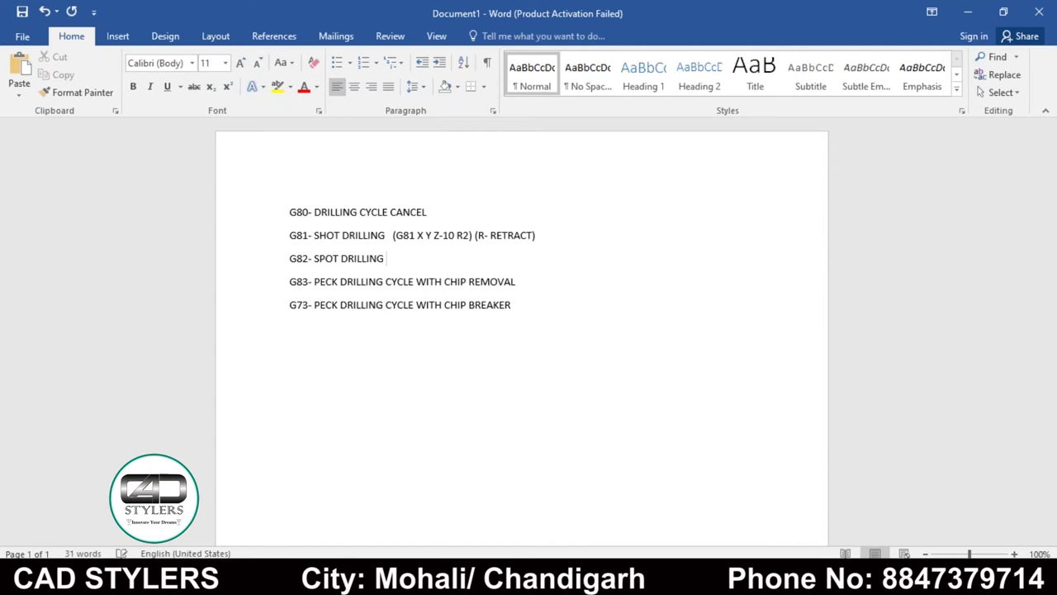
type(" (")
type(")")
type("g")
type("82")
key("BackSpace")
key("BackSpace")
key("BackSpace")
type("G")
type("82 X Y ")
type("Z-10")
type(" R2 P1000")
key("End")
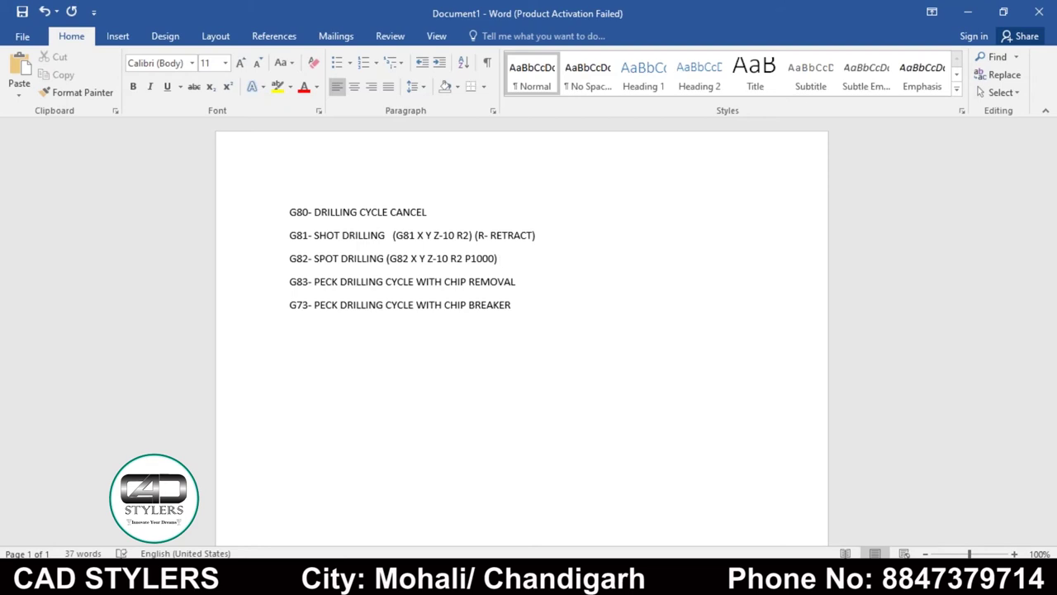
type("()")
type("P")
type("- DWELL")
type(" TIME")
key("End")
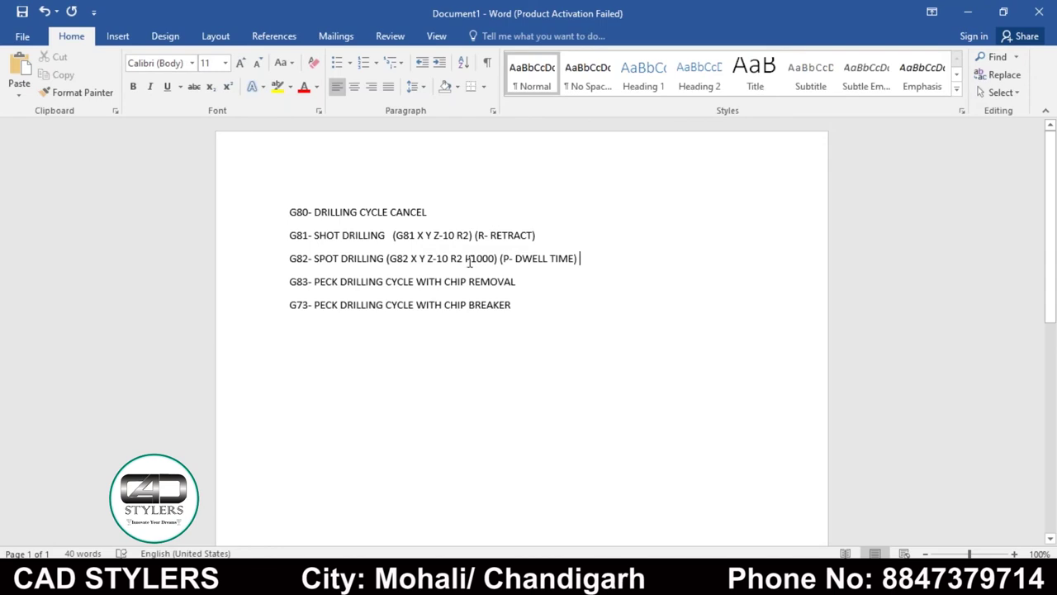
type("1--")
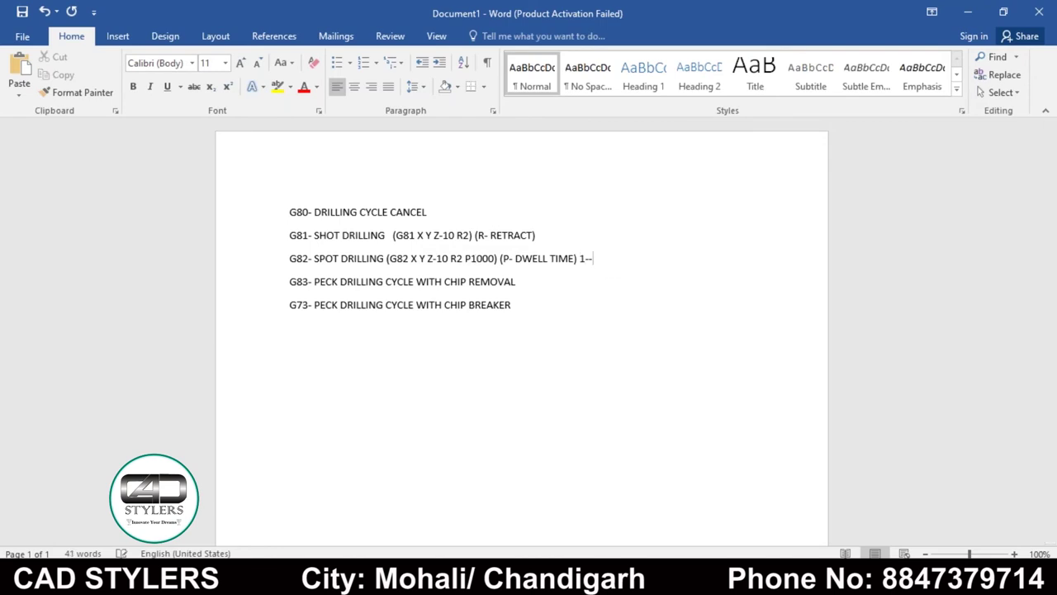
key("BackSpace")
key("BackSpace")
type("000")
type("= 1SEC")
left_click(581, 258)
type("(")
key("End")
type(")")
left_click(516, 281)
Step: Add the example line G83 X Y Z-40 Q5 R2 () below the G83 description
key("Return")
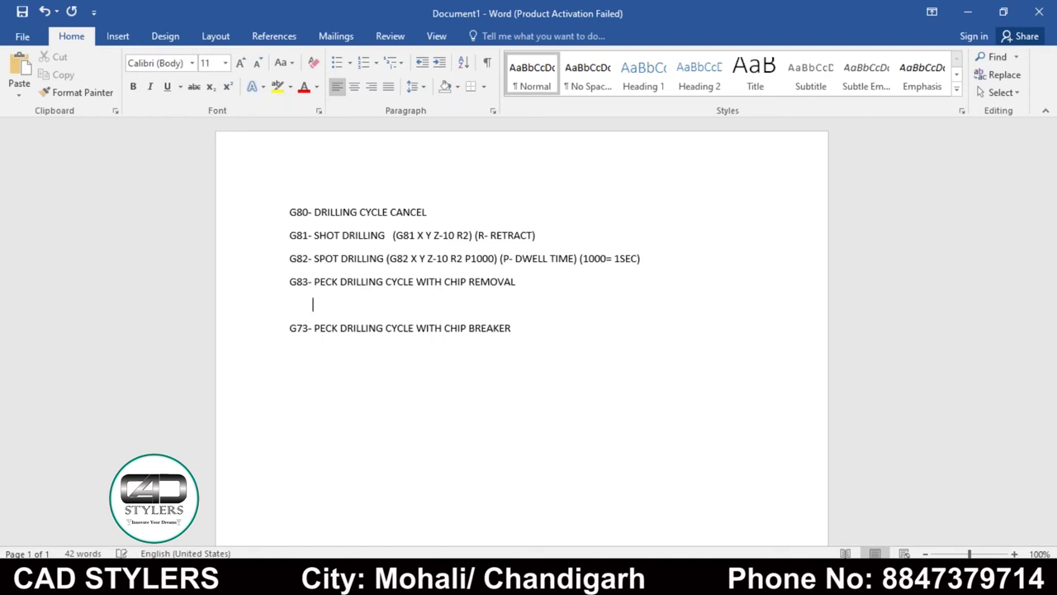
type("G83 ")
type("X Y X")
key("BackSpace")
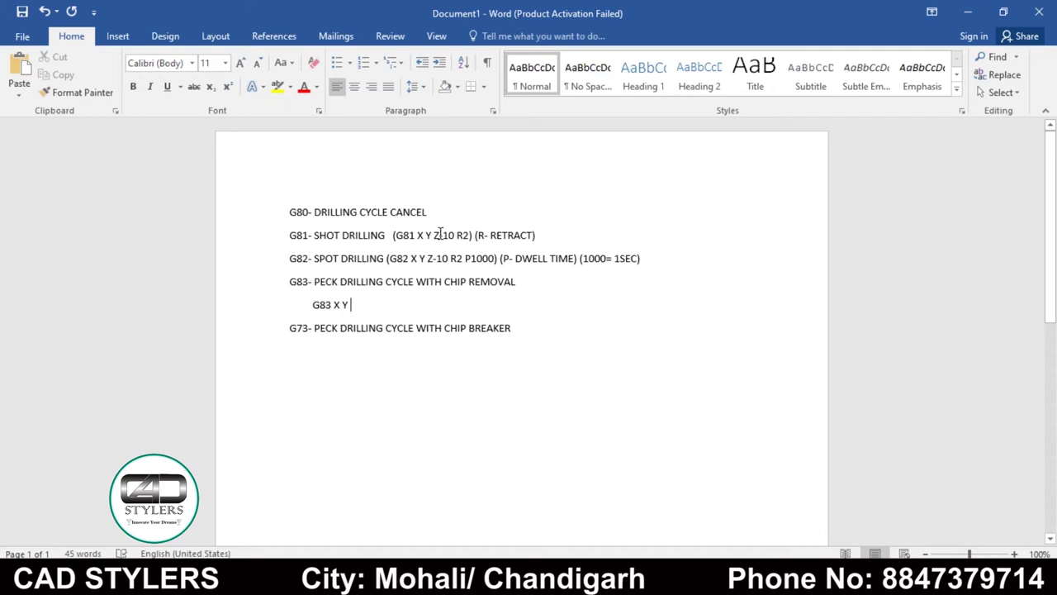
type("Z")
type("-40 Q5 R2 ")
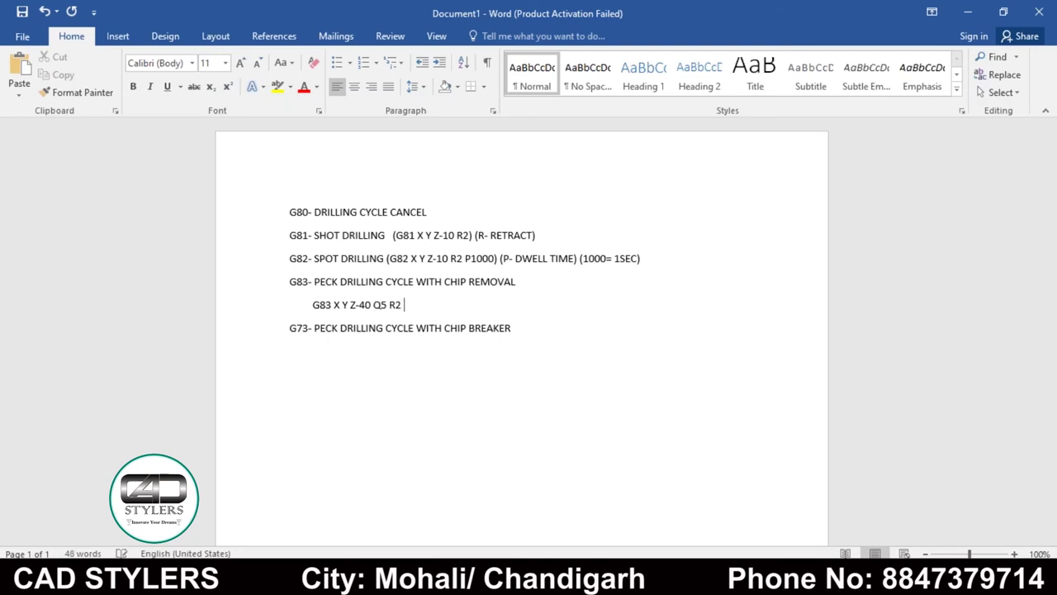
type("()")
key("Left")
mouse_move(311, 305)
left_mouse_down()
mouse_move(372, 312)
mouse_move(320, 283)
mouse_move(338, 285)
left_mouse_up()
left_click(386, 327)
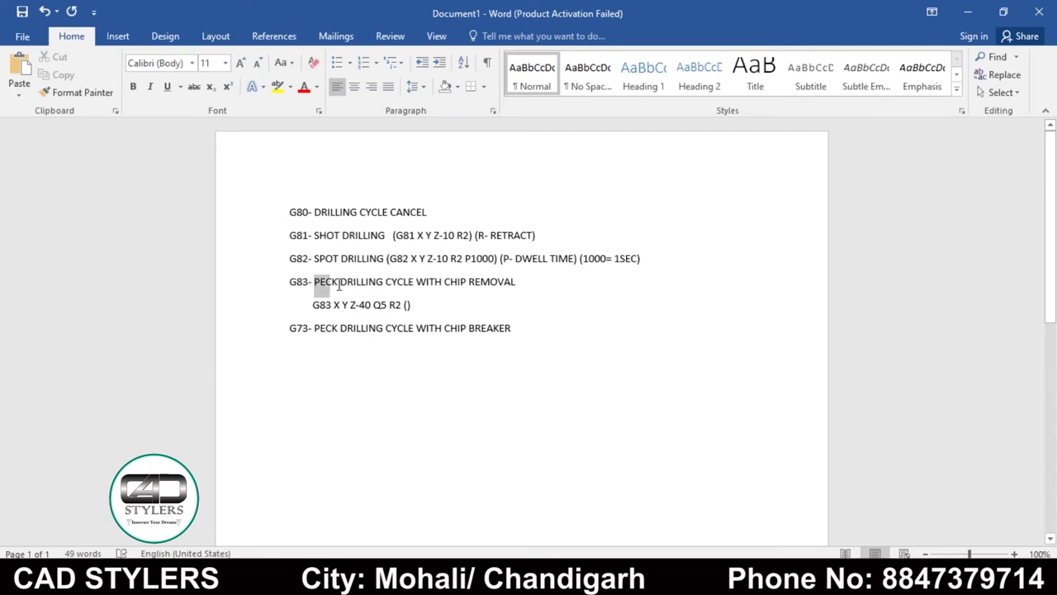
left_click_drag(339, 285, 340, 285)
left_click_drag(387, 305, 376, 307)
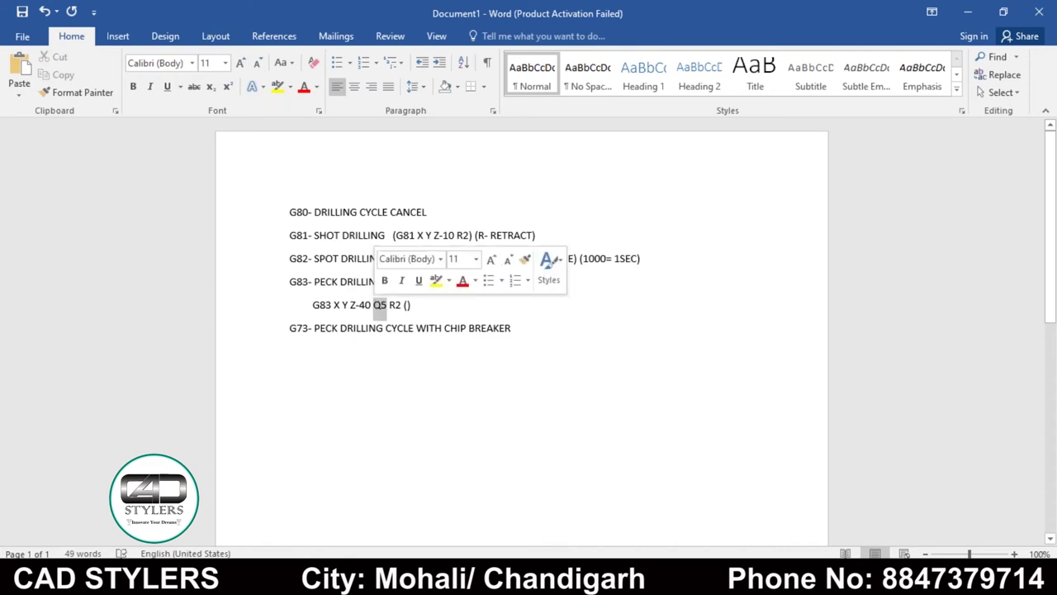
left_click(375, 310)
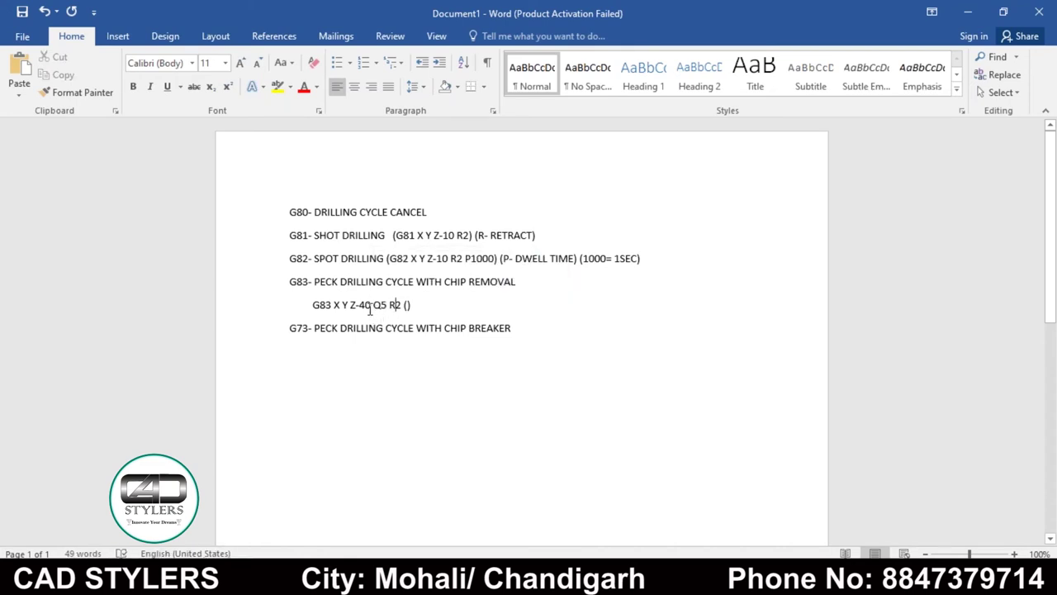
left_click_drag(371, 307, 350, 306)
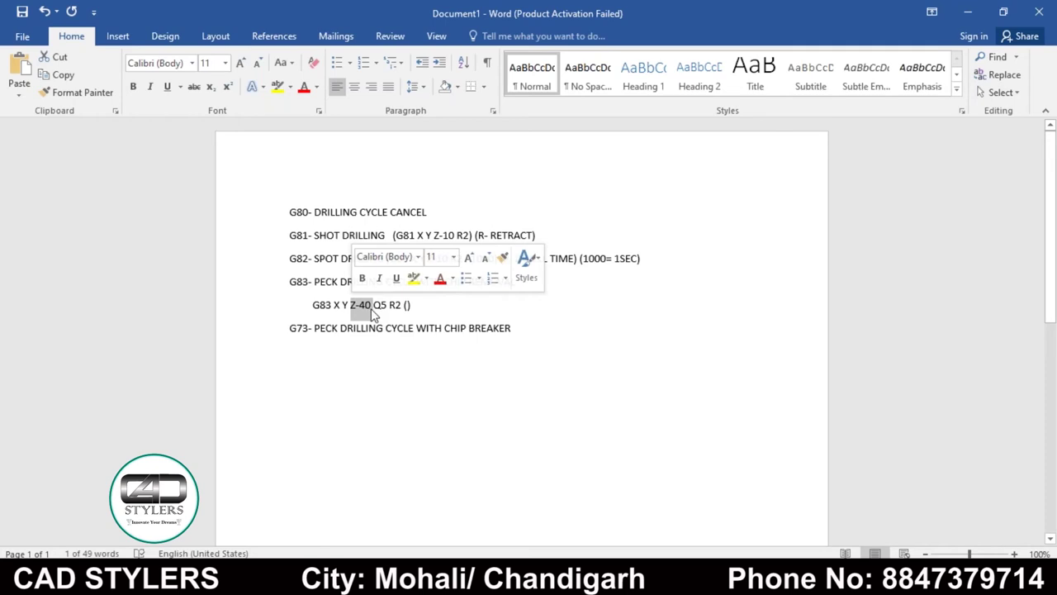
left_click(373, 306)
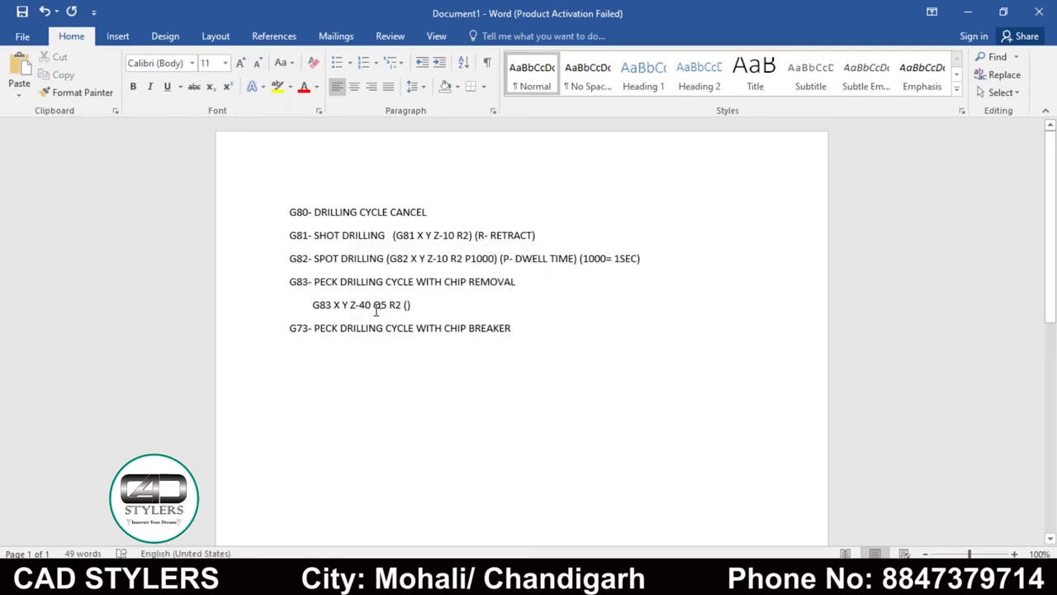
double_click(373, 306)
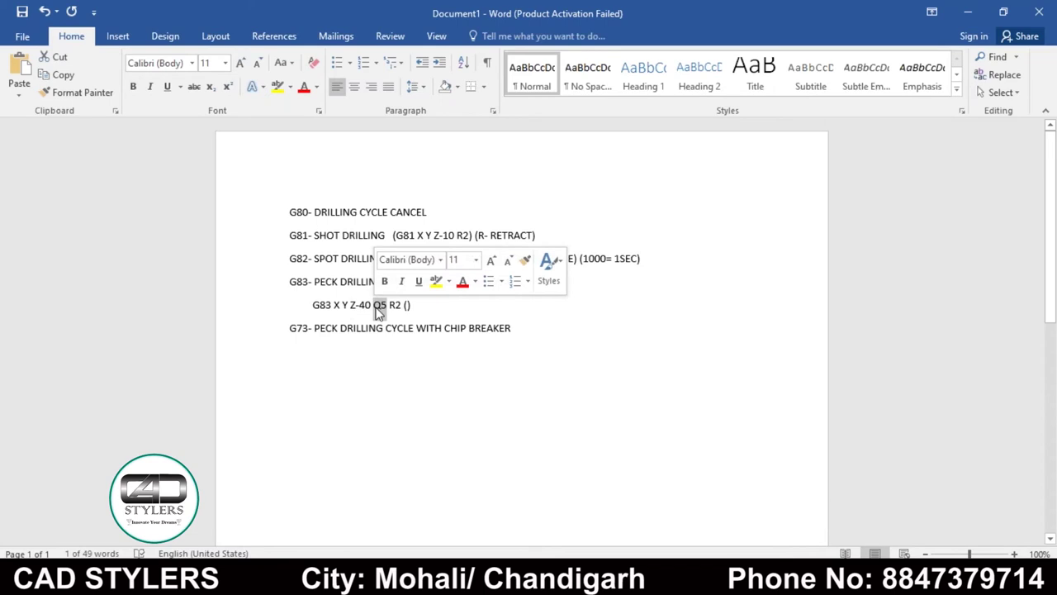
double_click(394, 305)
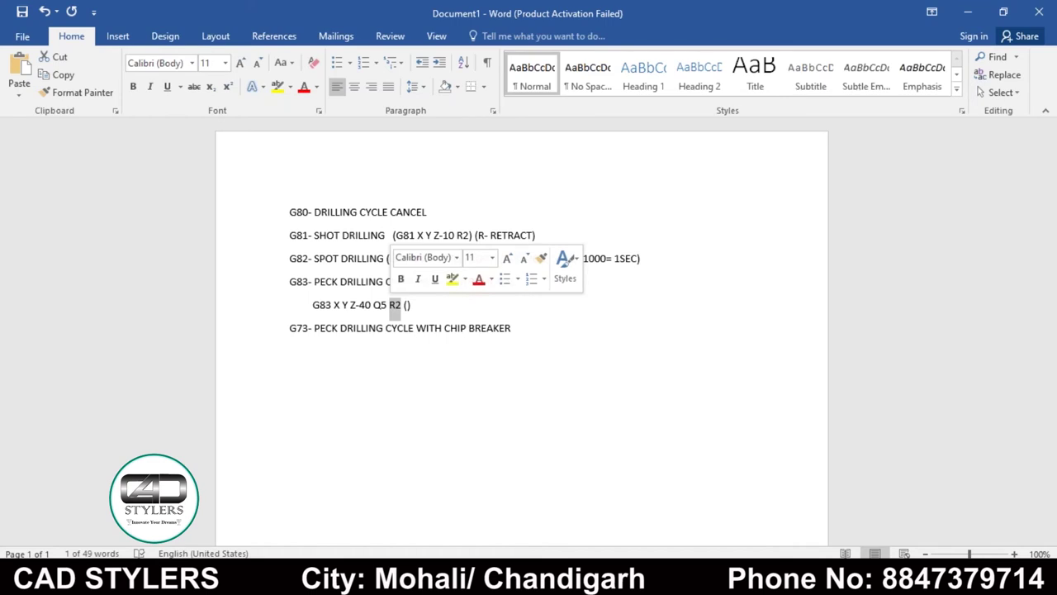
left_click(408, 307)
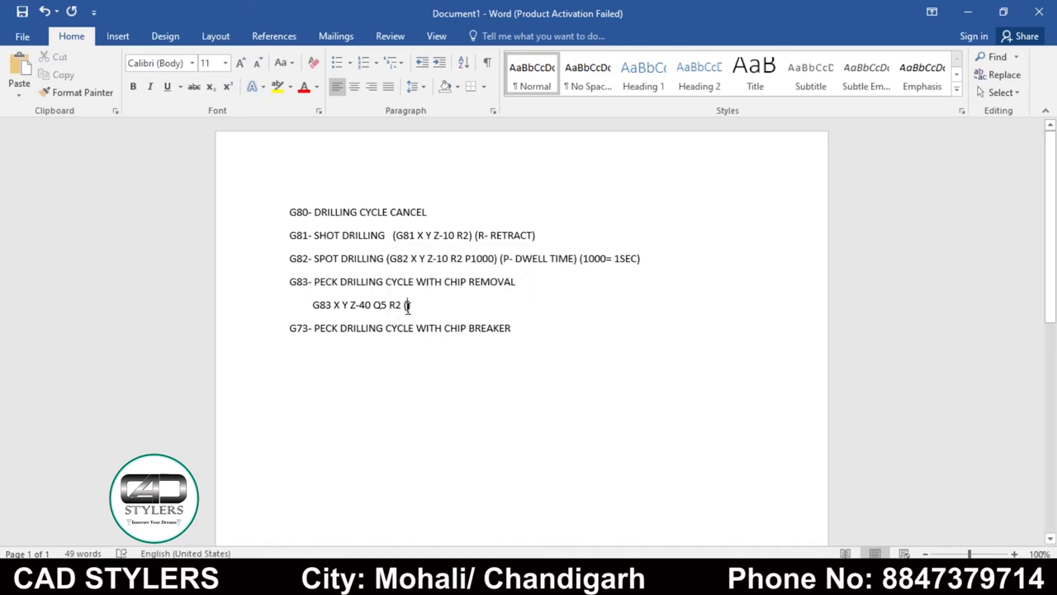
Step: Write Q- DEPTH OF CUT inside the G83 example's parentheses and select Q5
type("Q- DEPTH OF CUT")
left_click_drag(387, 306, 359, 305)
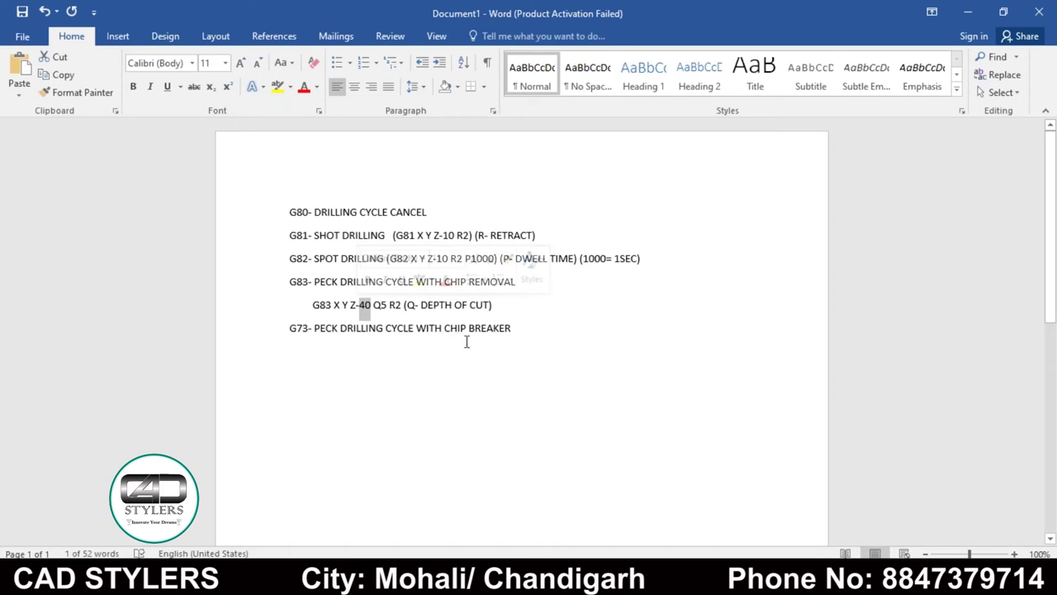
Step: Minimize Word, return to it, and select CHIP BREAKER on the G73 line
left_click(969, 15)
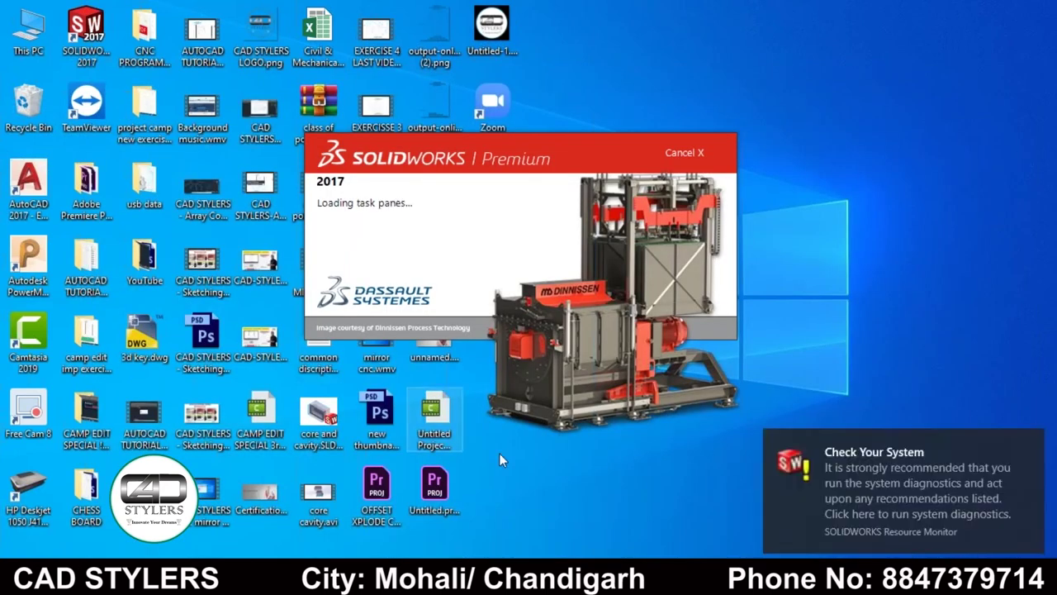
left_click(692, 504)
left_click(517, 284)
left_click(513, 331)
left_click_drag(514, 331, 426, 332)
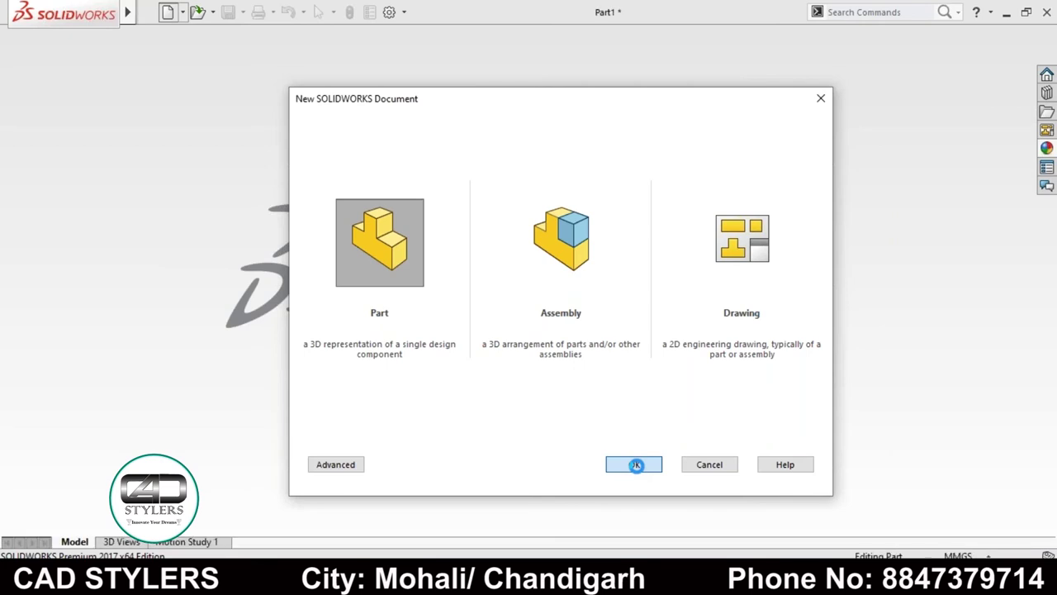
Step: Create a new part and sketch a rectangle on the Front Plane
left_click(636, 465)
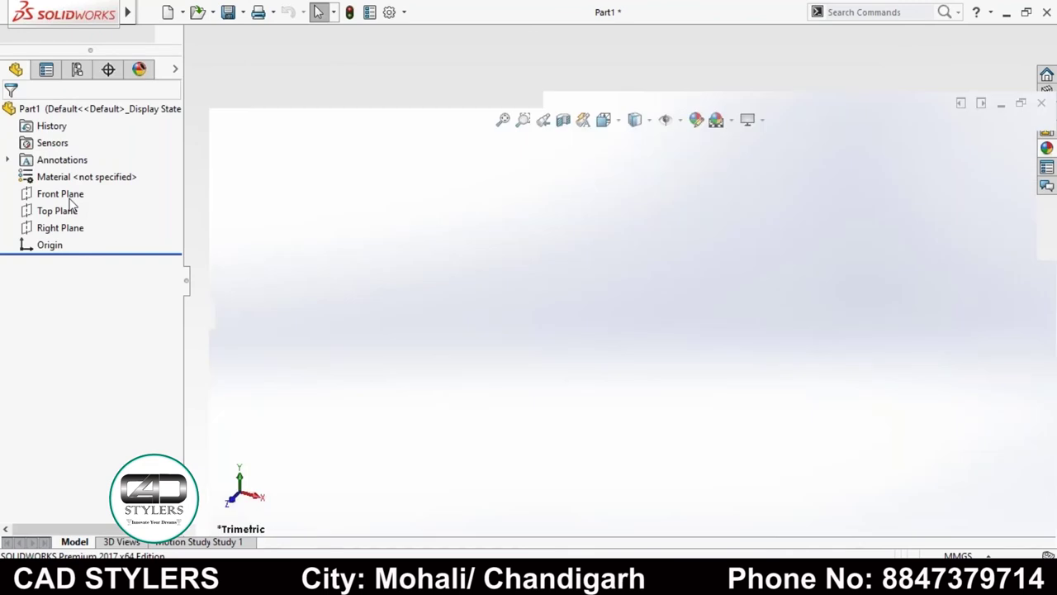
left_click(83, 259)
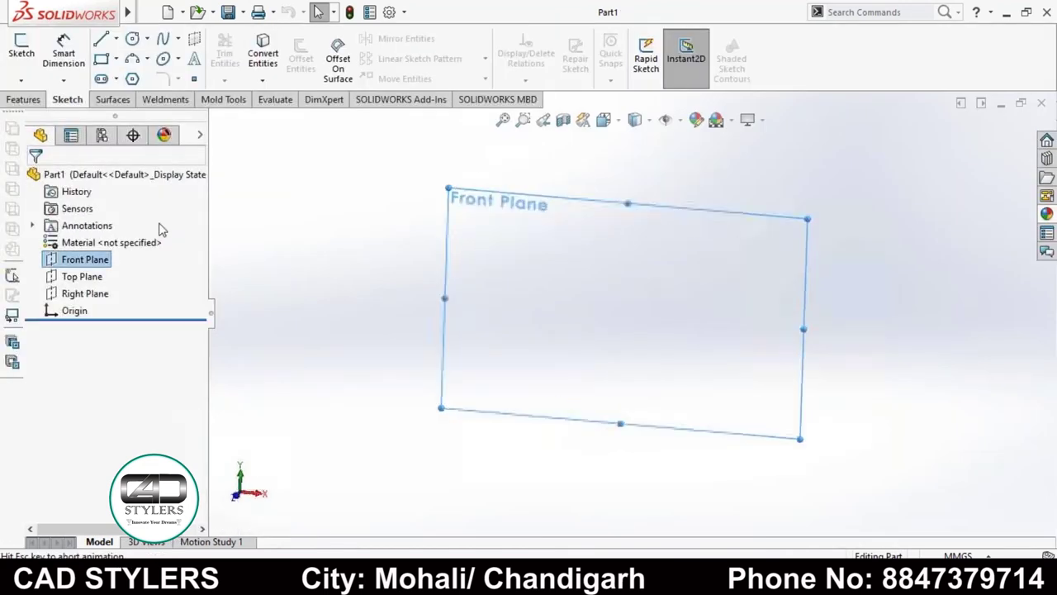
left_click(113, 100)
left_click(67, 100)
left_click(101, 58)
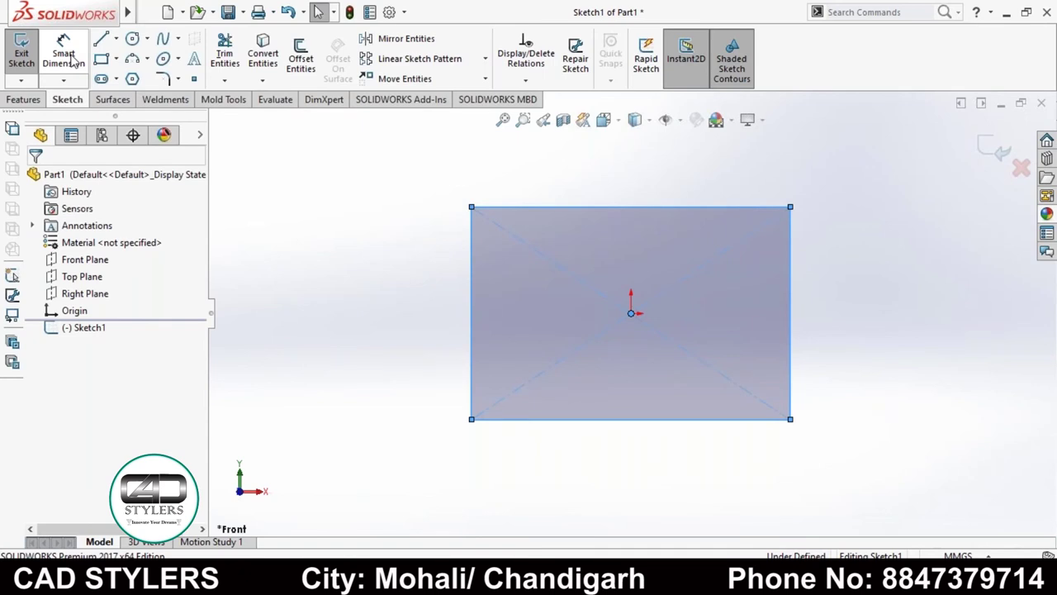
Step: Dimension the rectangle 150 wide by 150 high
left_click(64, 54)
left_click(630, 419)
left_click(545, 438)
type("150")
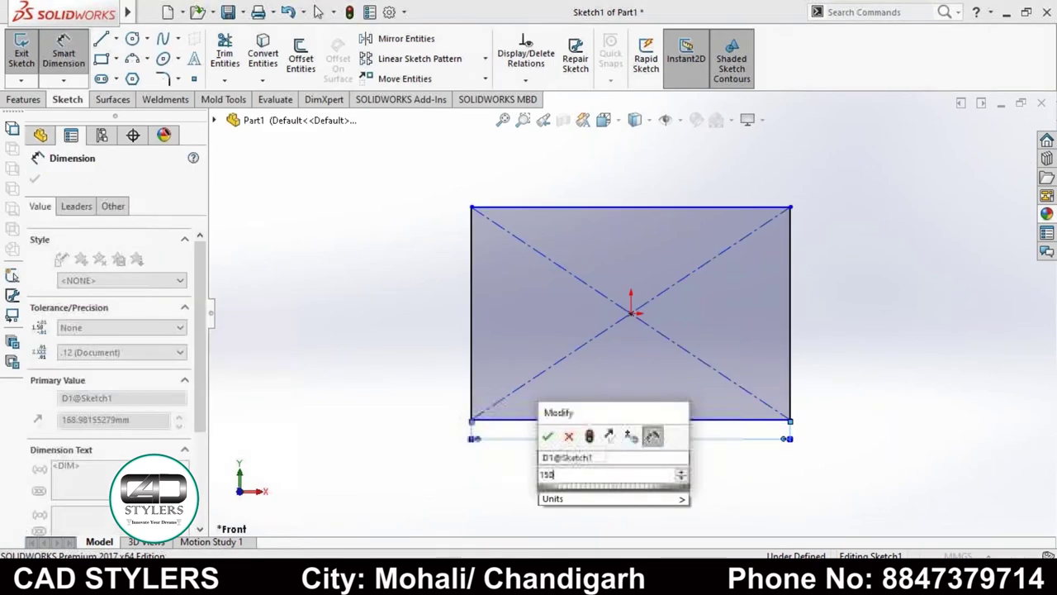
key("Return")
left_click(790, 314)
left_click(830, 355)
type("150")
key("Return")
Step: Dimension the circle to a 10 mm diameter
left_click(620, 216)
type("1")
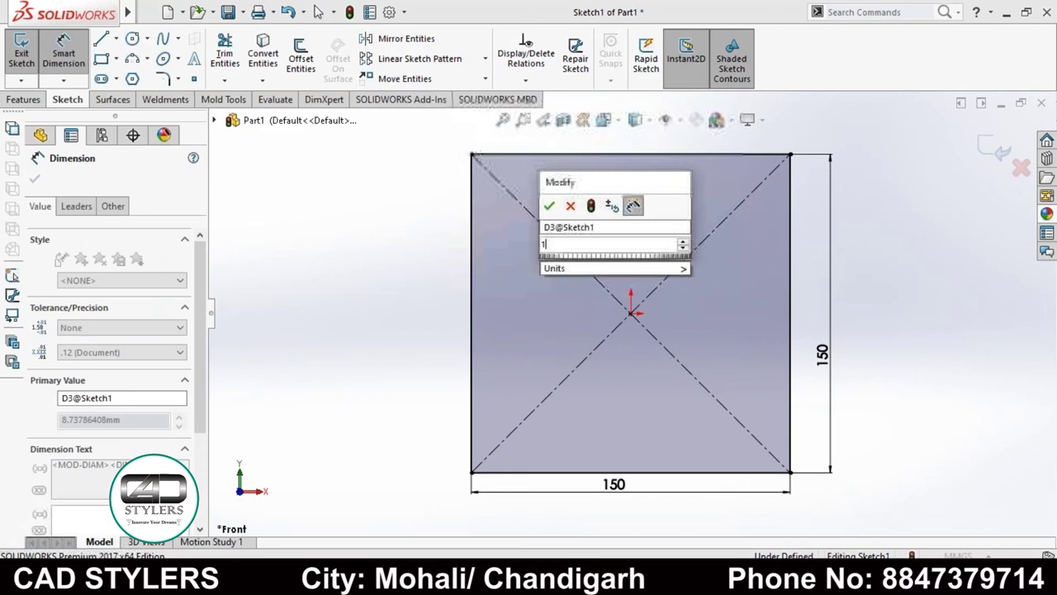
type("0")
key("Return")
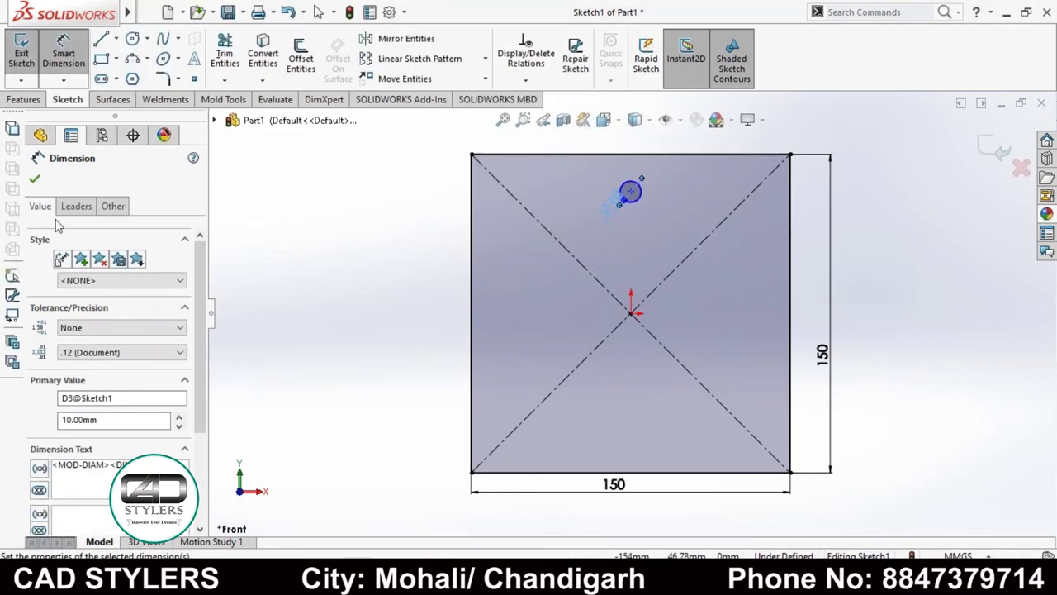
key("Escape")
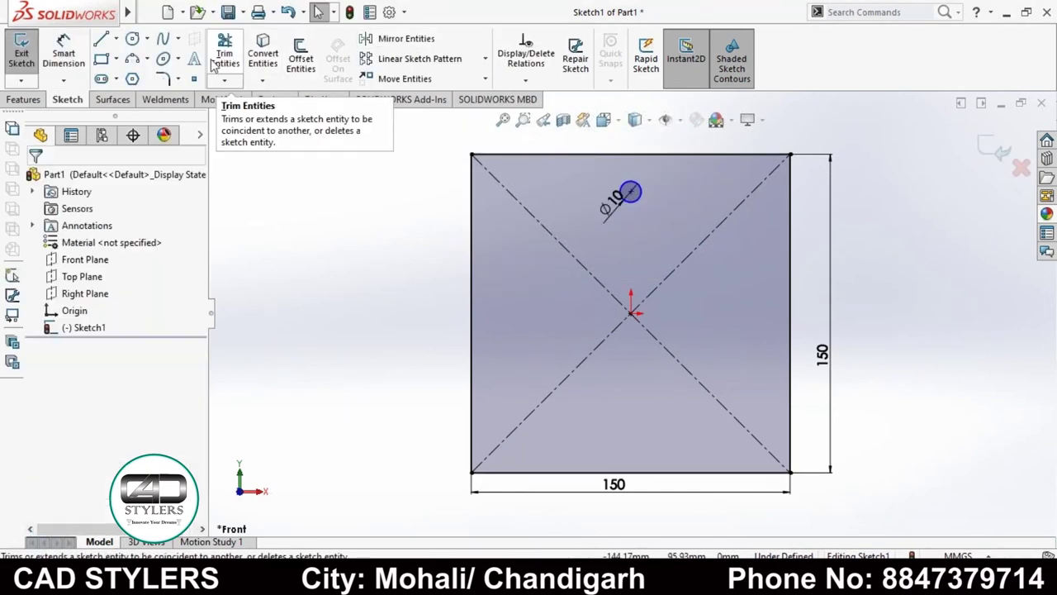
left_click(214, 64)
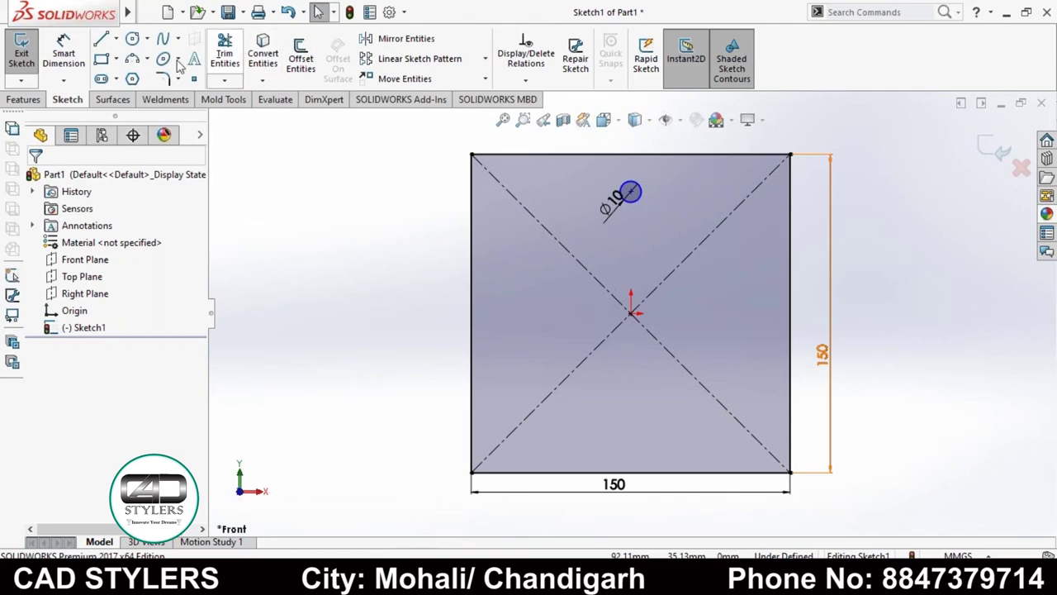
Step: Dimension the circle 50 mm from the origin and choose Circular Sketch Pattern
left_click(147, 39)
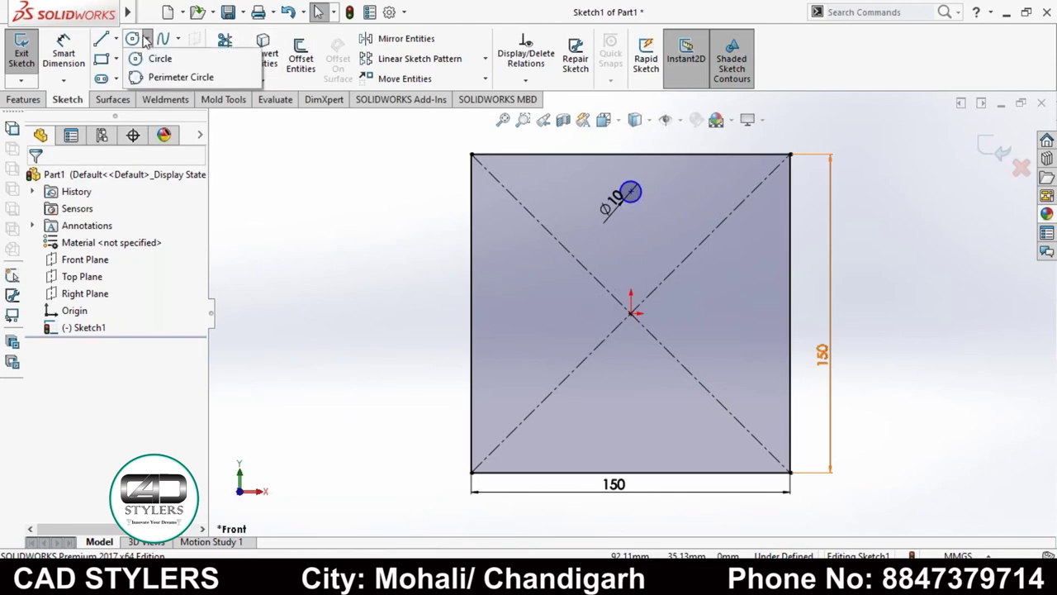
key("d")
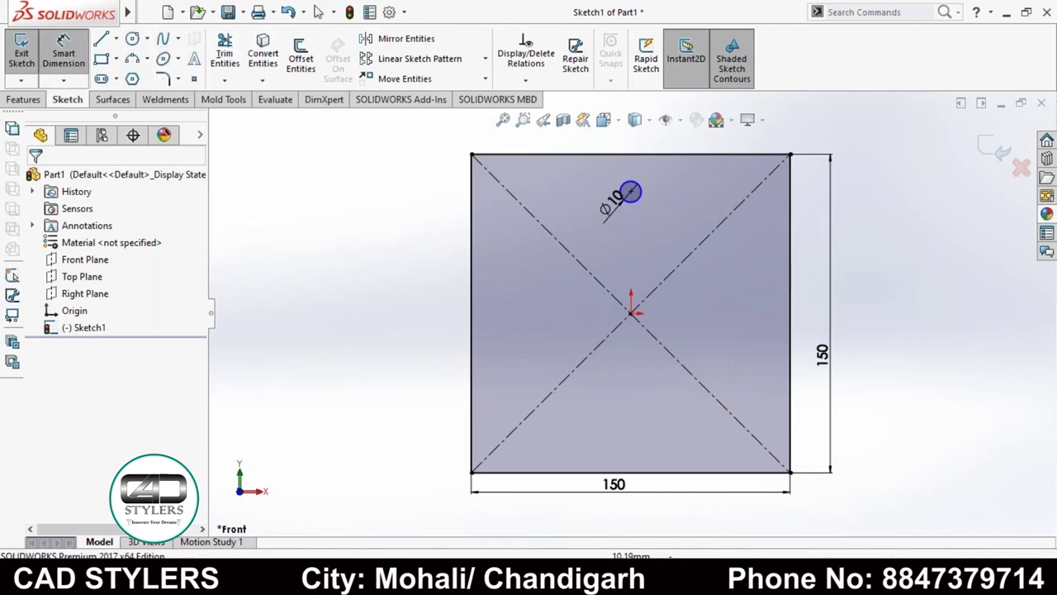
left_click(634, 245)
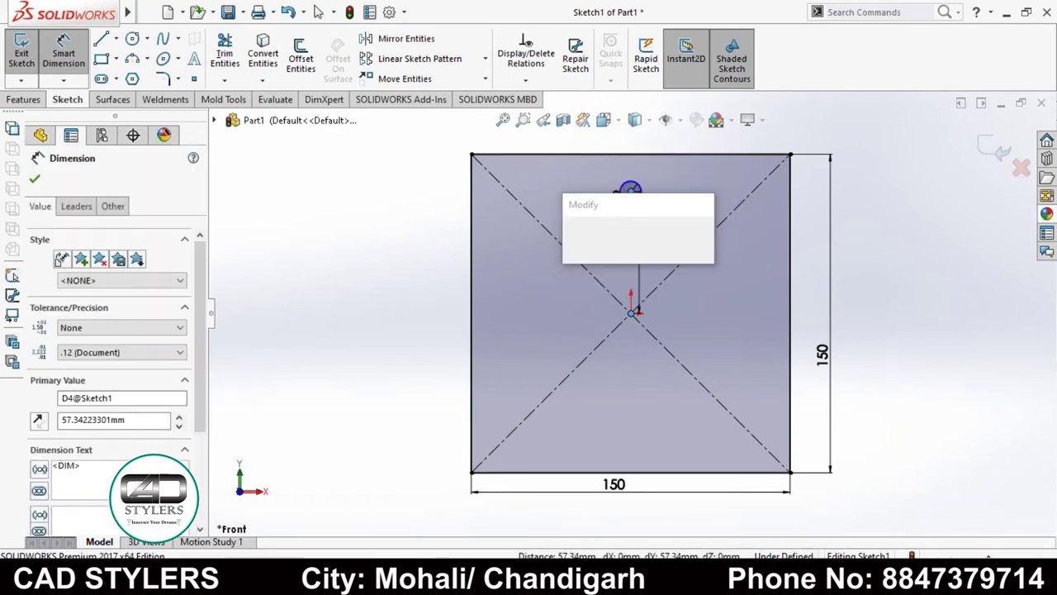
type("50")
key("Return")
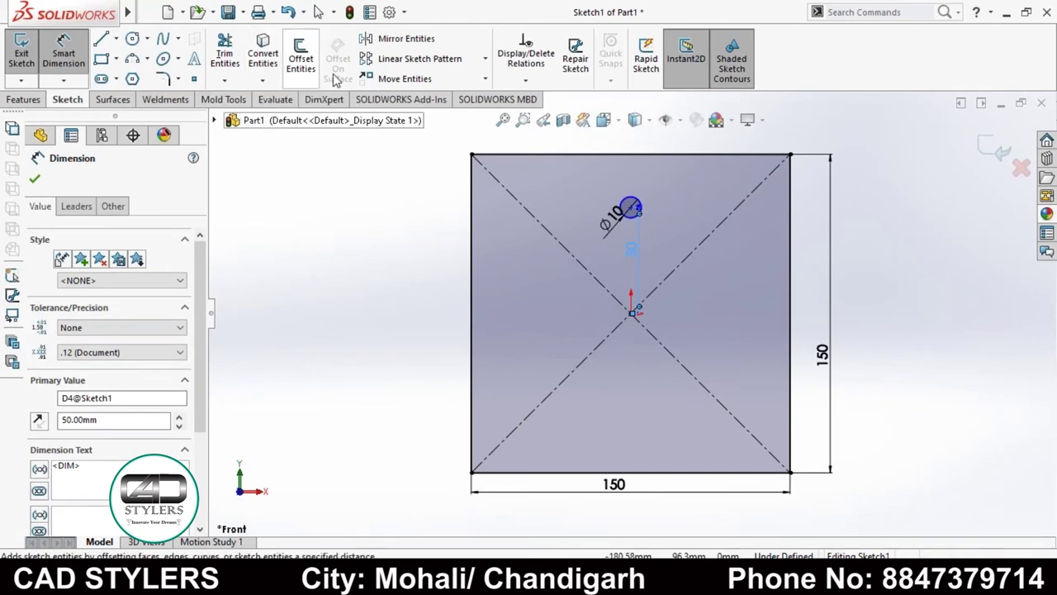
left_click(487, 59)
left_click(428, 97)
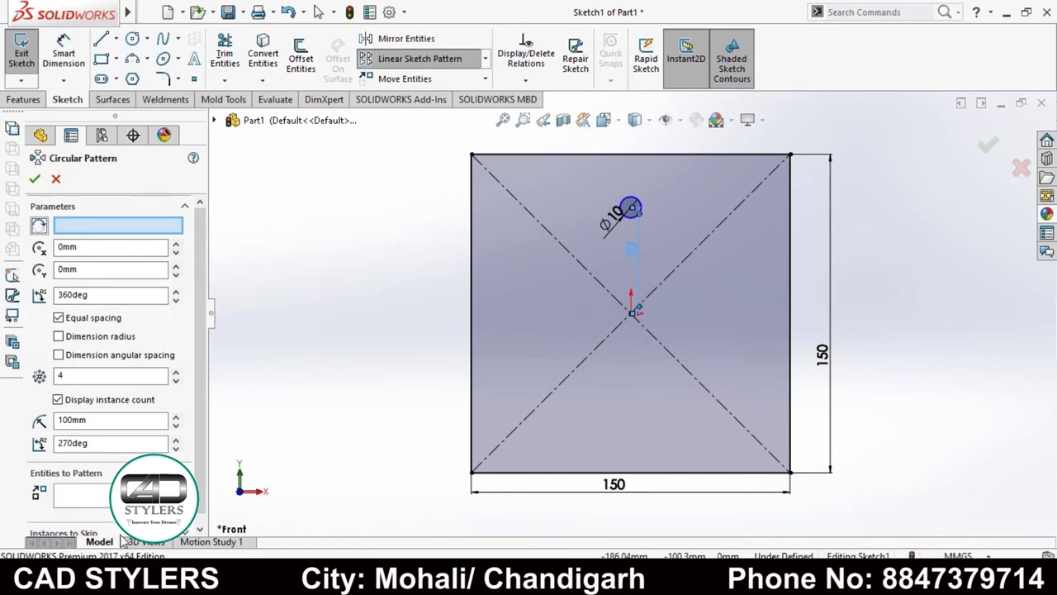
Step: Pattern the Ø10 circle around the origin with instance count 8
left_click(631, 217)
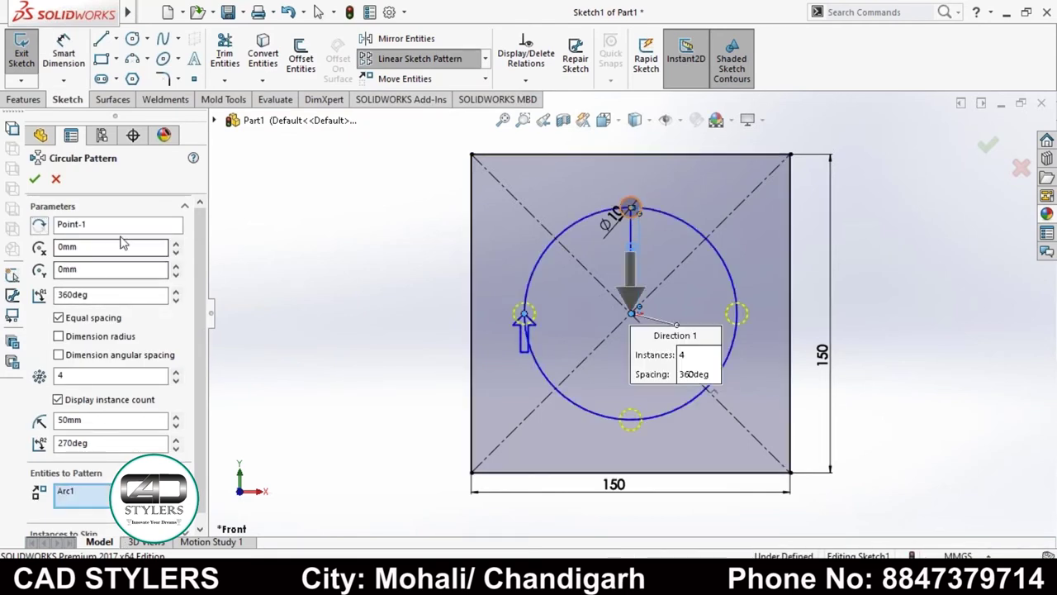
double_click(62, 376)
type("8")
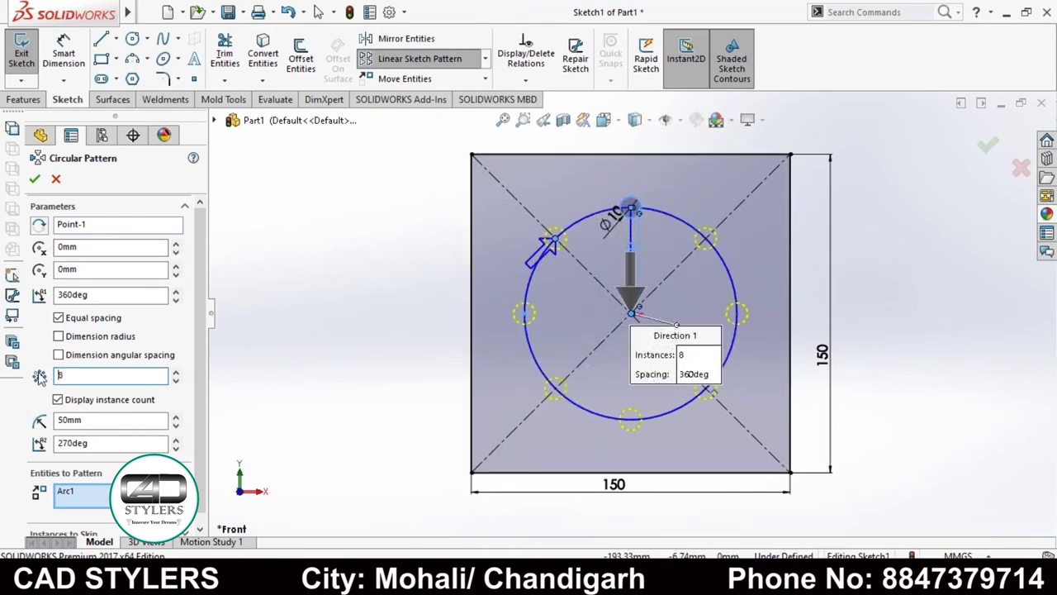
left_click(35, 179)
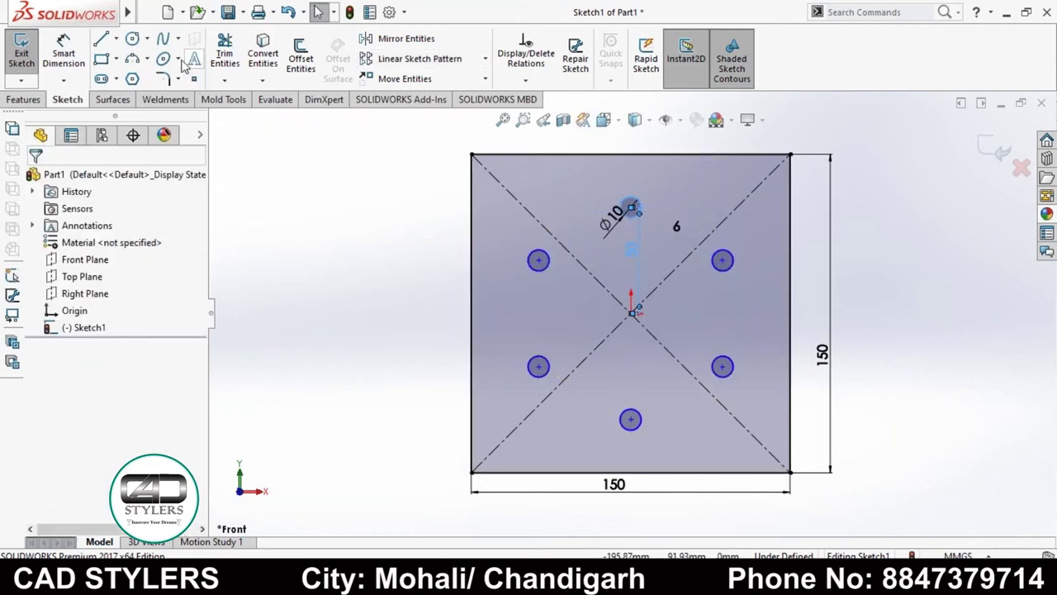
Step: Dimension the top circle's diameter to 20 mm and exit the sketch
left_click(63, 51)
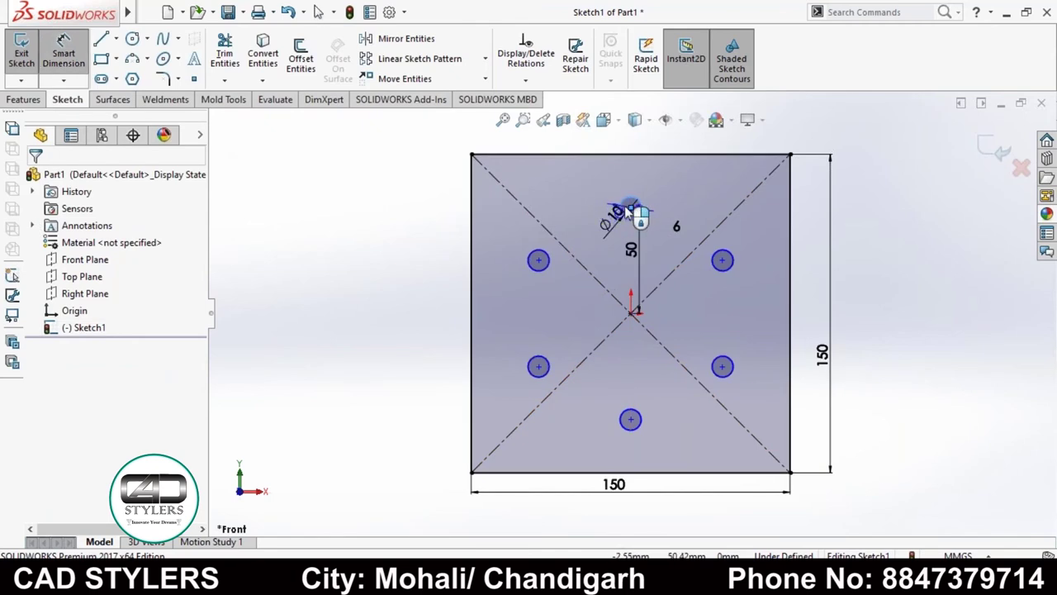
left_click(630, 211)
left_click(630, 304)
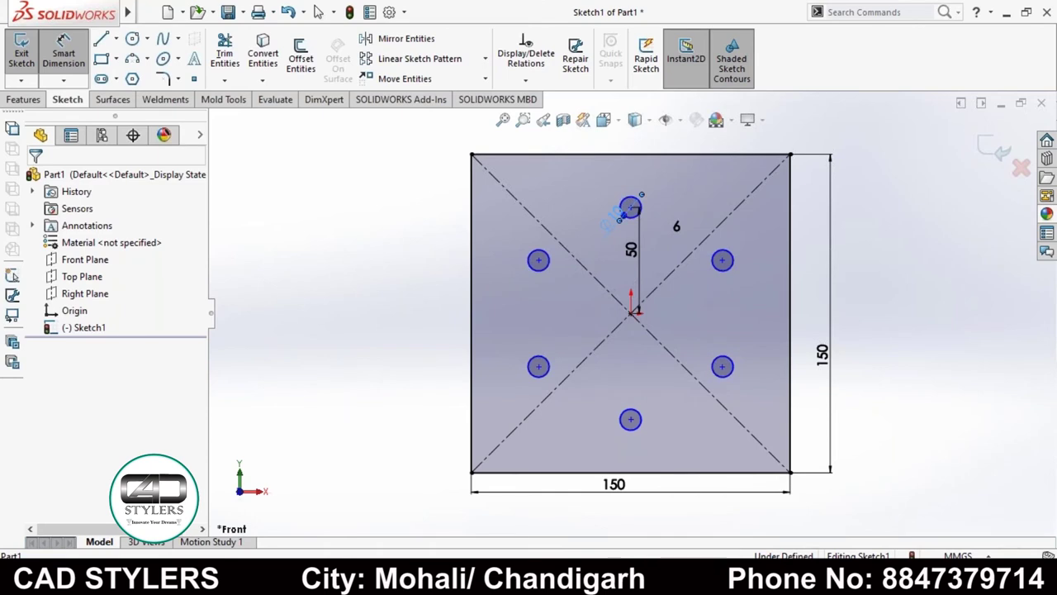
left_click(618, 219)
type("20")
key("Return")
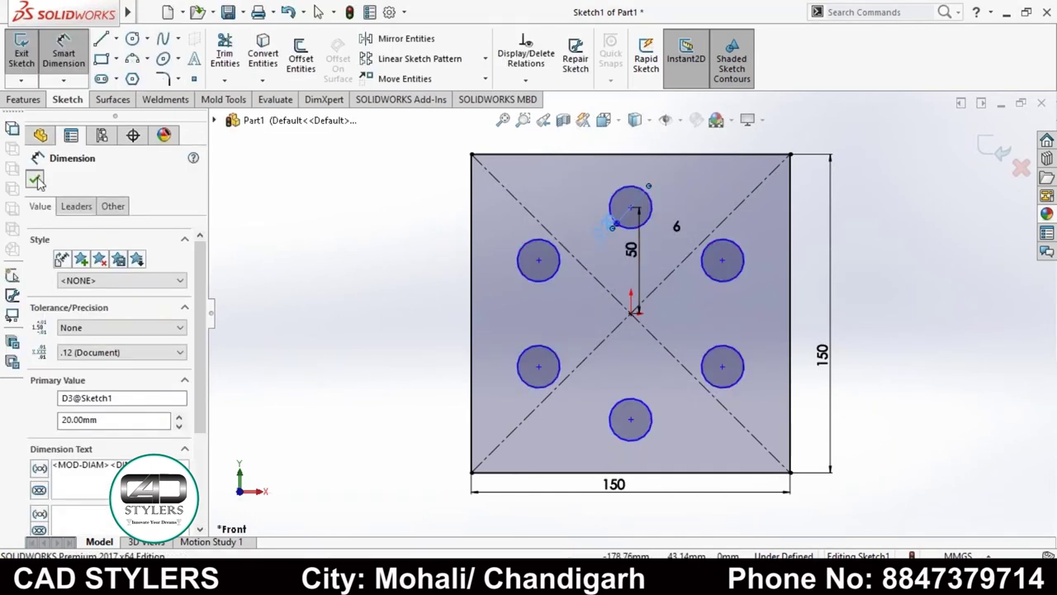
key("Escape")
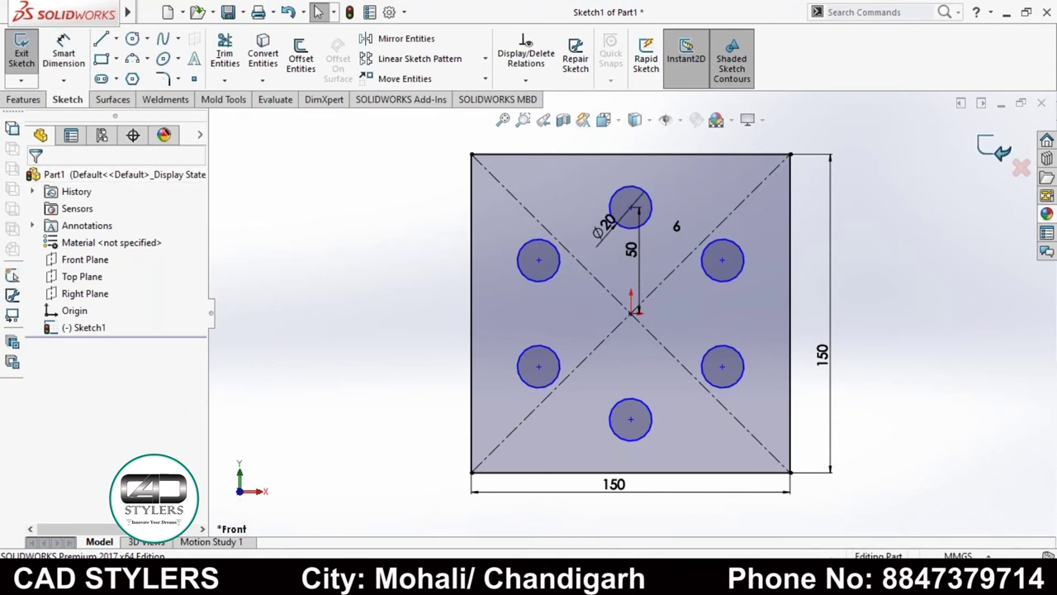
left_click(21, 53)
Step: Reopen the sketch, begin a circle at the origin, then cancel it
left_click(21, 49)
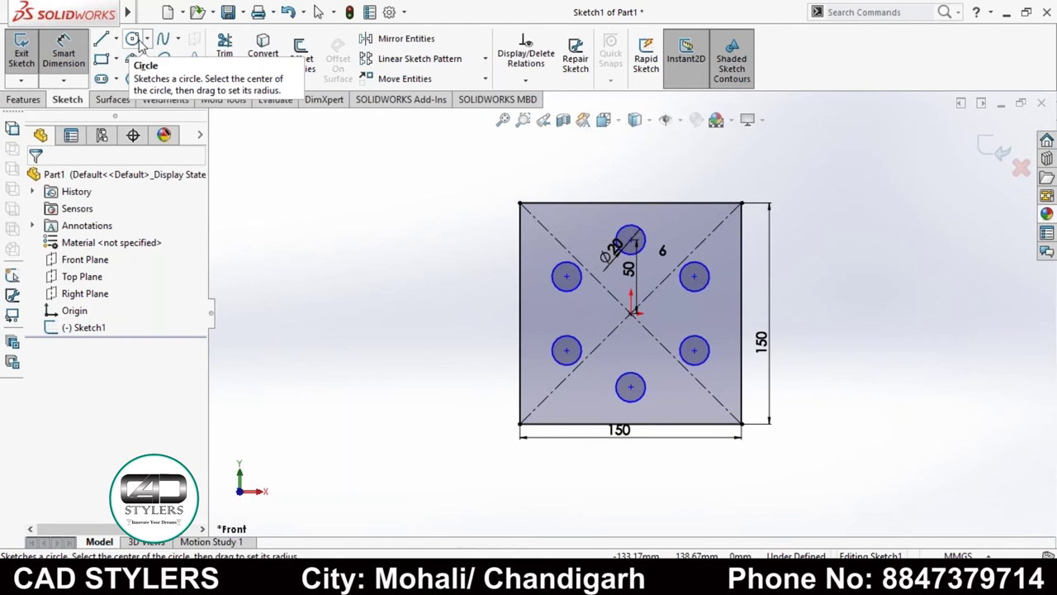
left_click(132, 40)
left_click(630, 312)
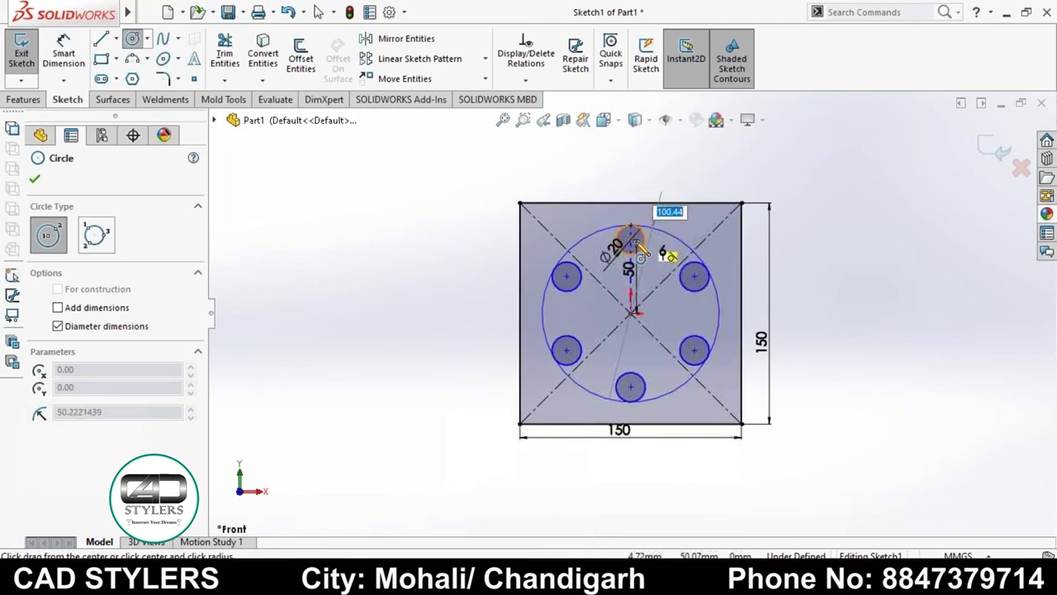
key("Escape")
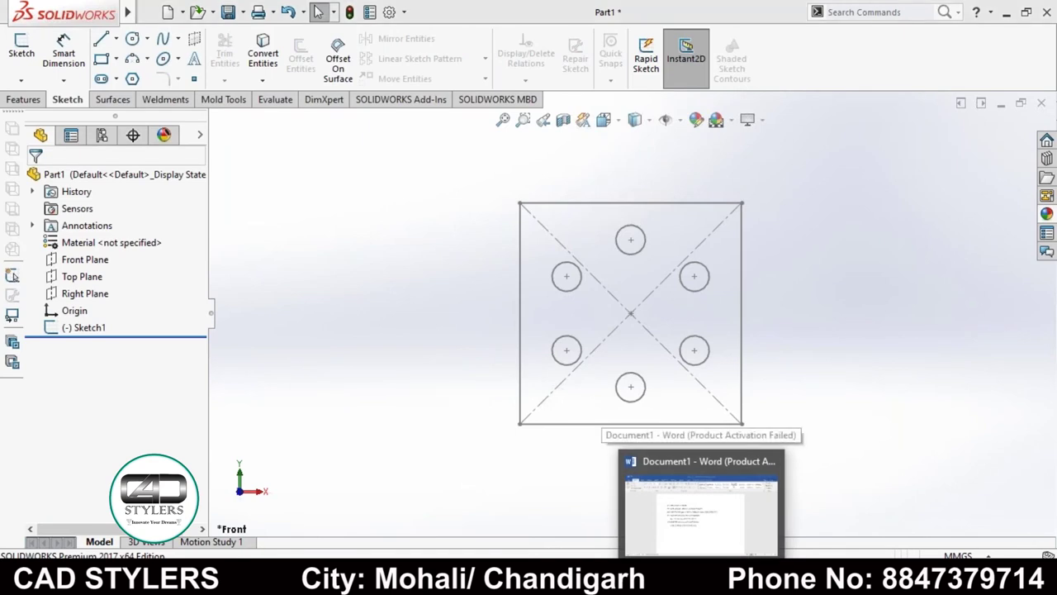
Step: Start the Word program with O0014:, G17G21G90G5G94:, T01M06:, S2000M03: and a G0X line
left_click(700, 503)
scroll(420, 419, "down", 3)
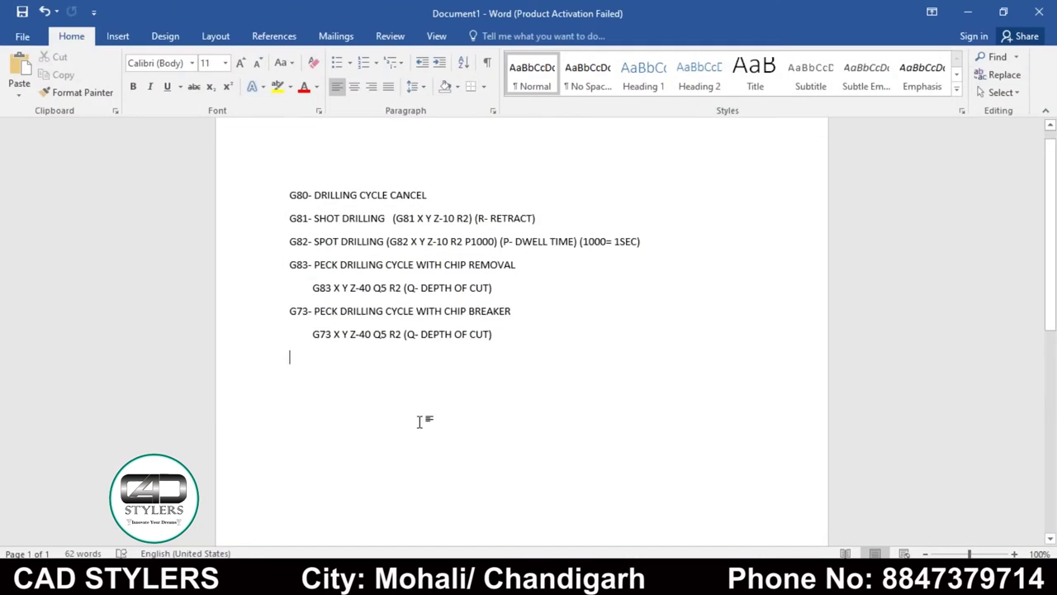
key("Return")
type("O0014")
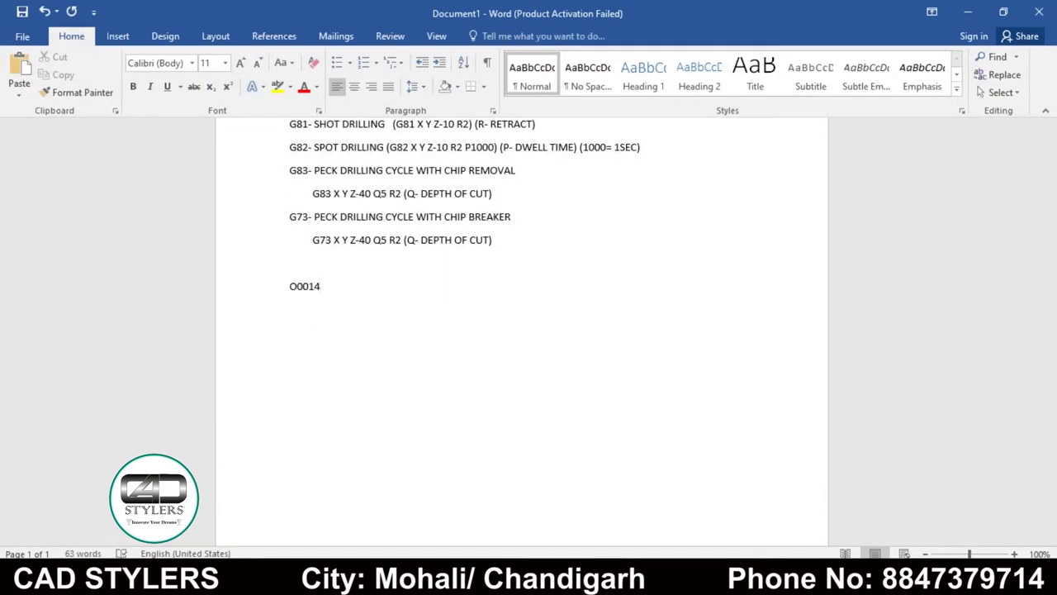
type(";")
key("Return")
type("G17G21G90G")
type("5G94: ")
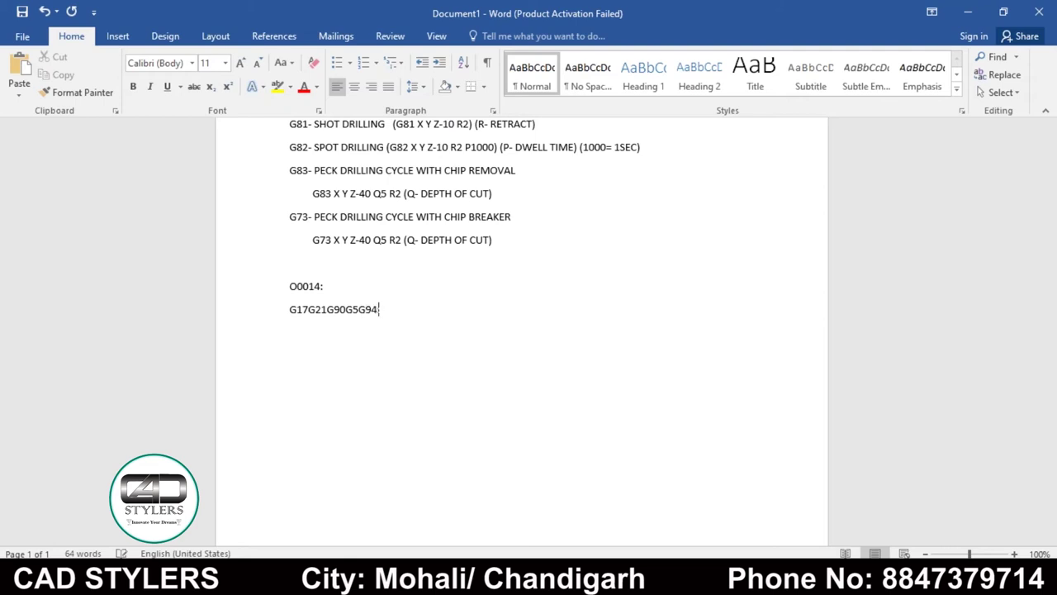
type("T01M06: ")
type("S2000M03: ")
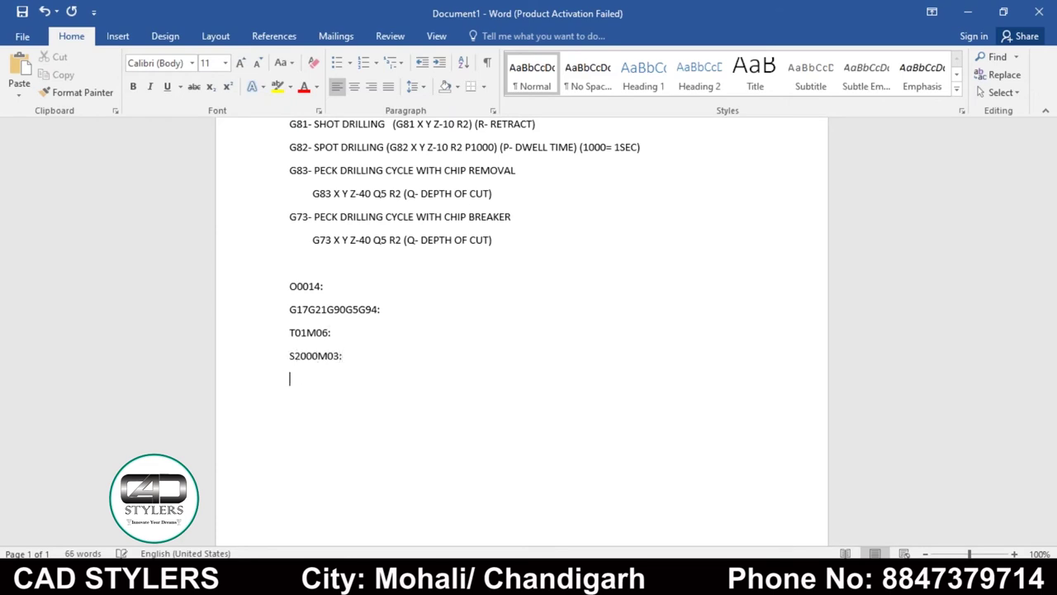
type("G0X")
Step: Switch from Word back to the SOLIDWORKS Sketch1 showing the six Ø20 holes
key("alt+Tab")
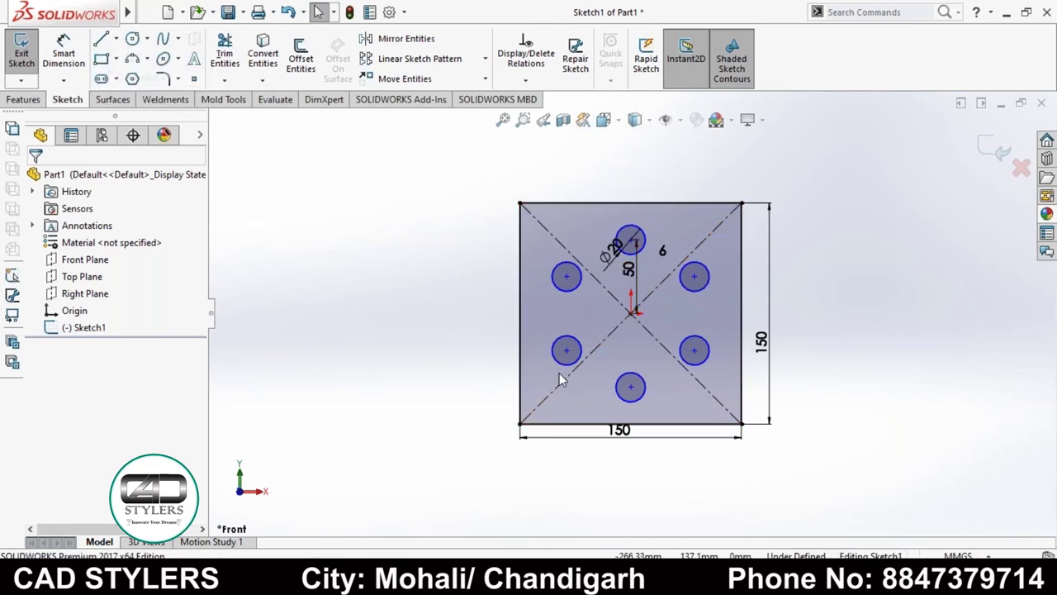
Step: Draw a horizontal line and a diagonal line to the upper-right hole, then dimension their angle
left_click(632, 313)
left_click(726, 312)
key("Escape")
key("Escape")
left_click(101, 39)
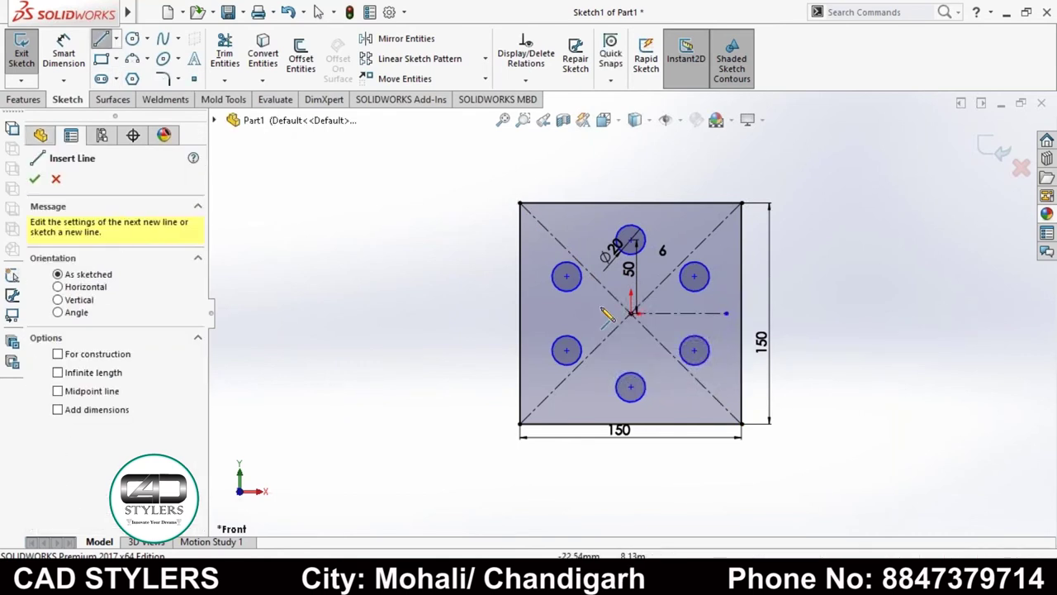
left_click(632, 312)
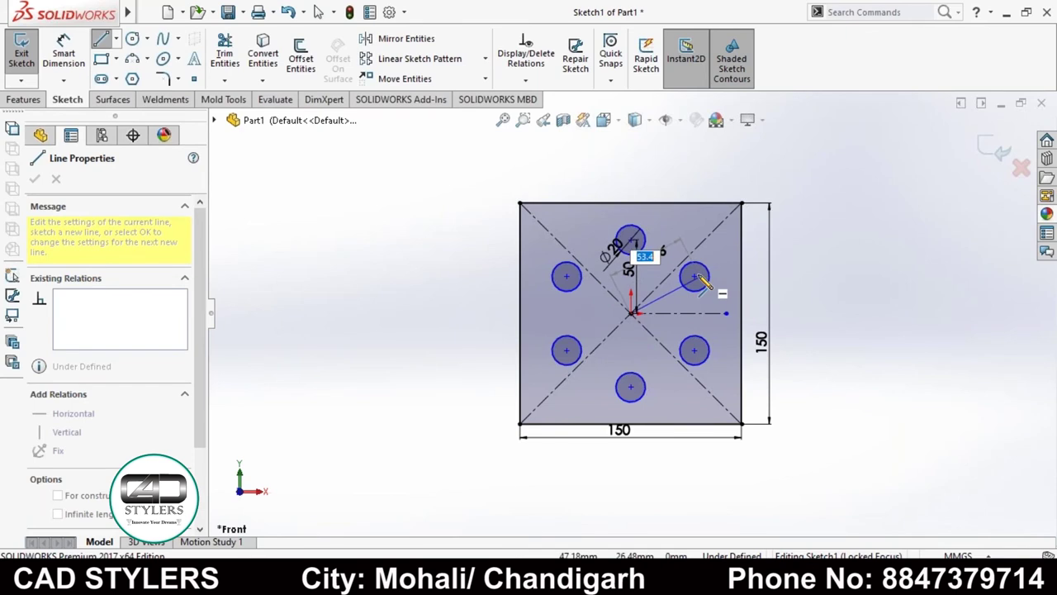
left_click(694, 278)
right_click(698, 283)
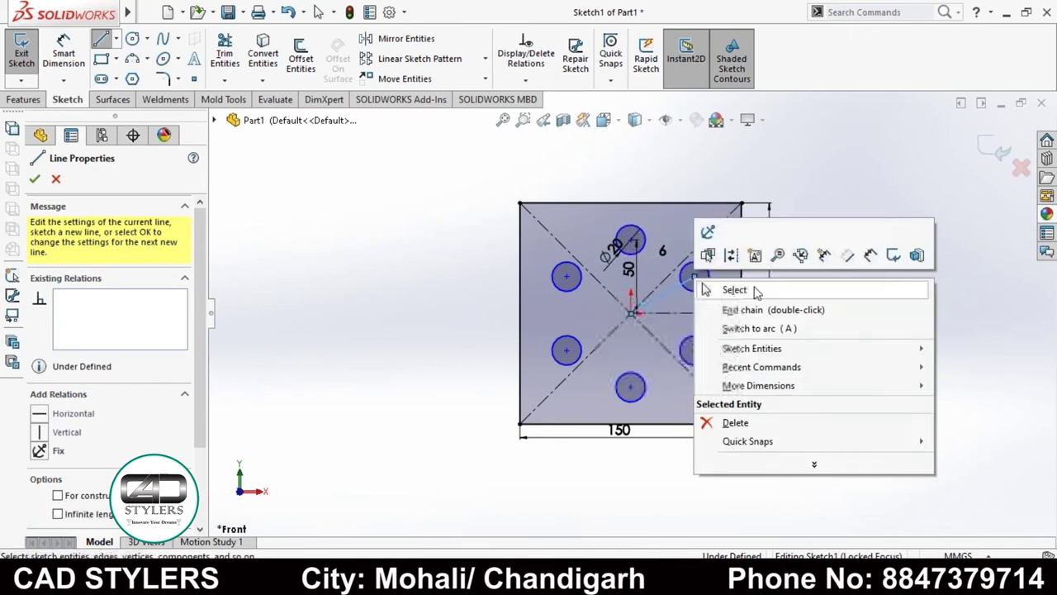
left_click(722, 279)
left_click(64, 53)
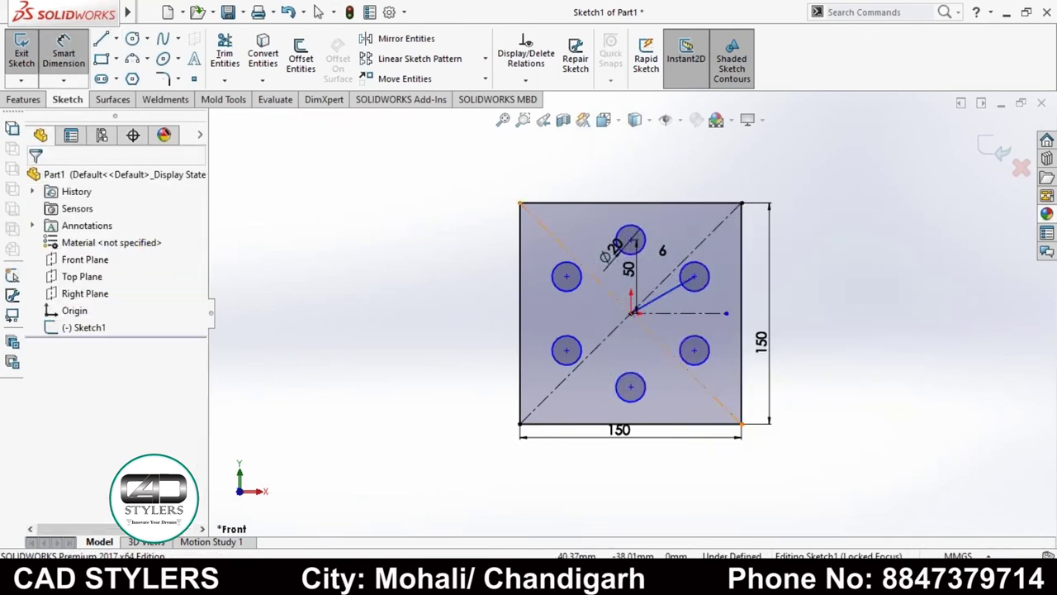
left_click(671, 291)
left_click(676, 303)
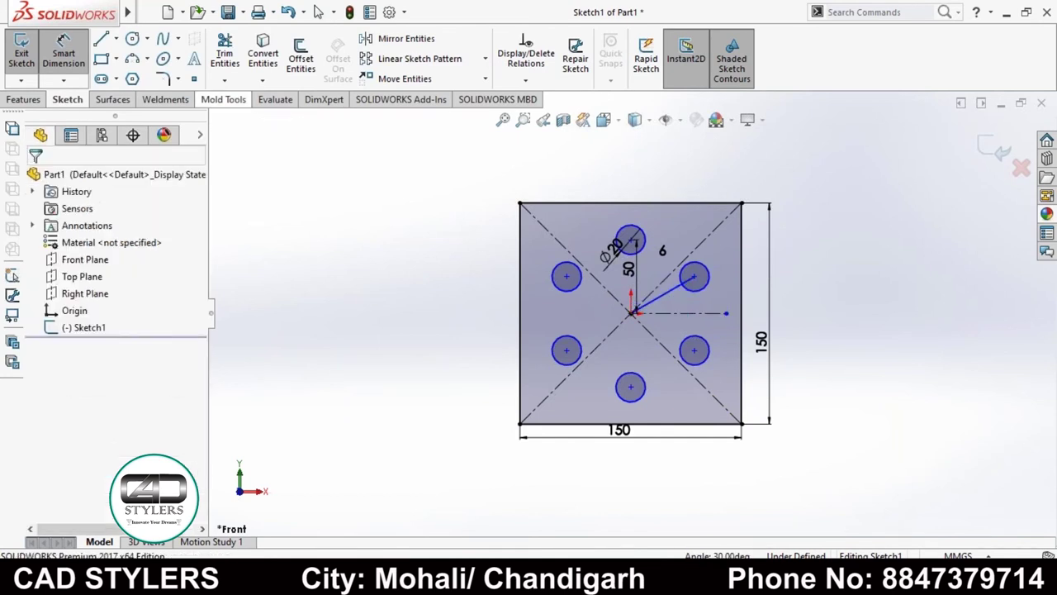
Step: Draw a construction line to the top hole centre and check the 60° angle between neighbouring holes
left_click(632, 313)
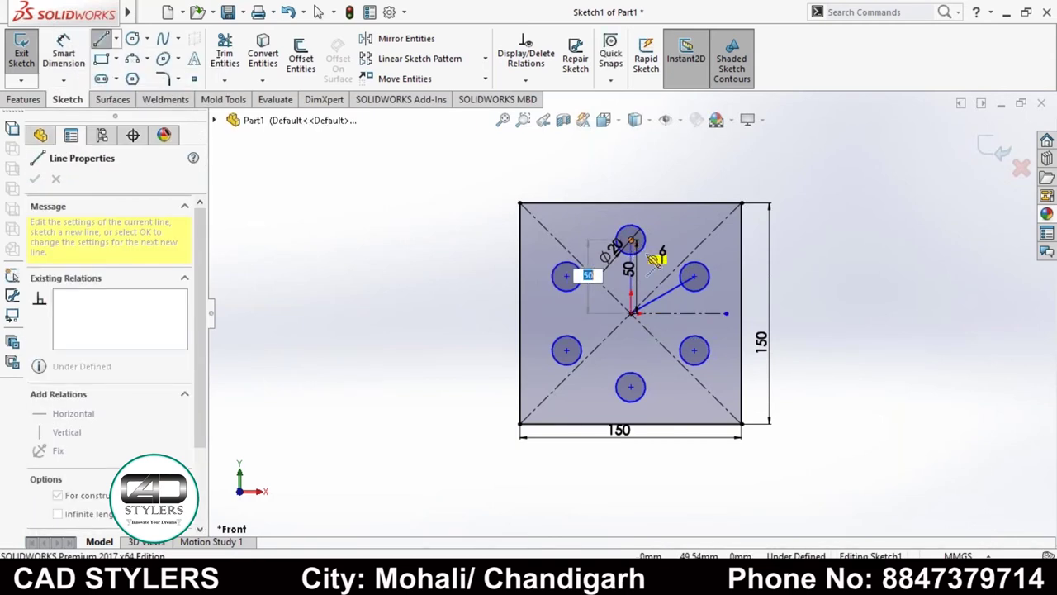
left_click(631, 240)
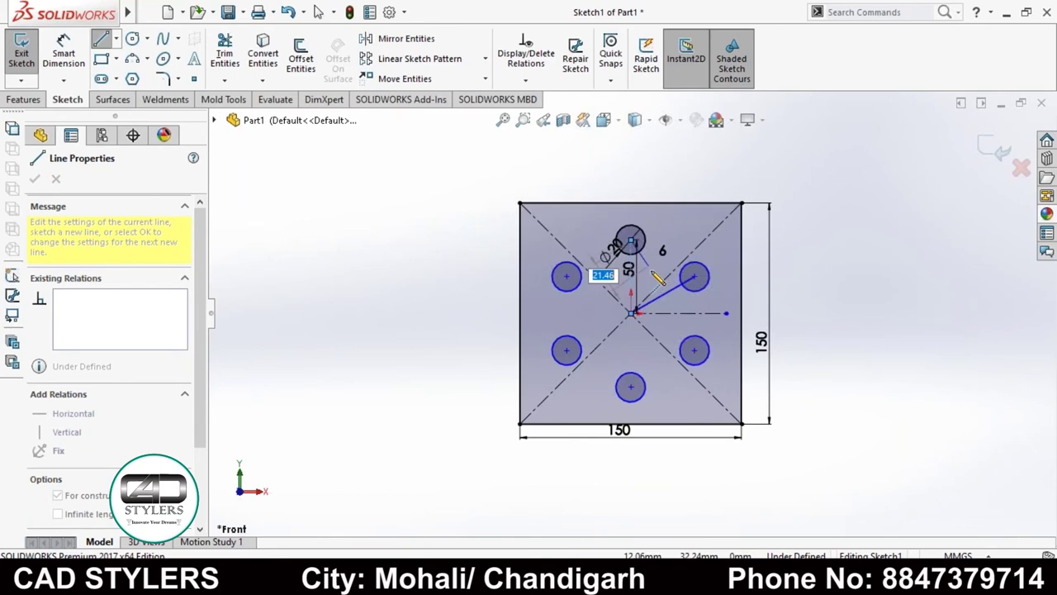
key("Escape")
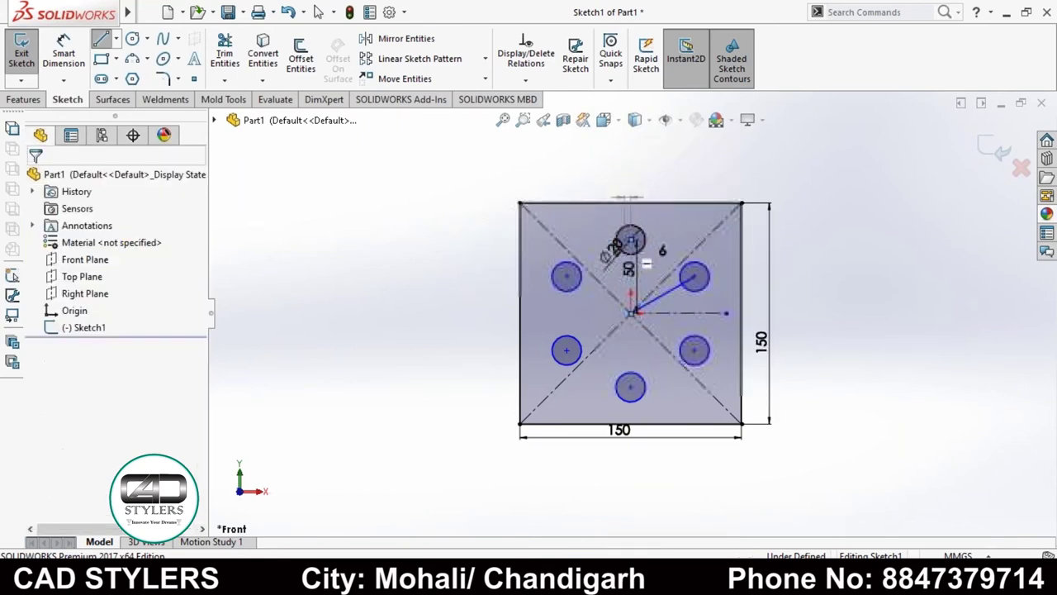
left_click(66, 53)
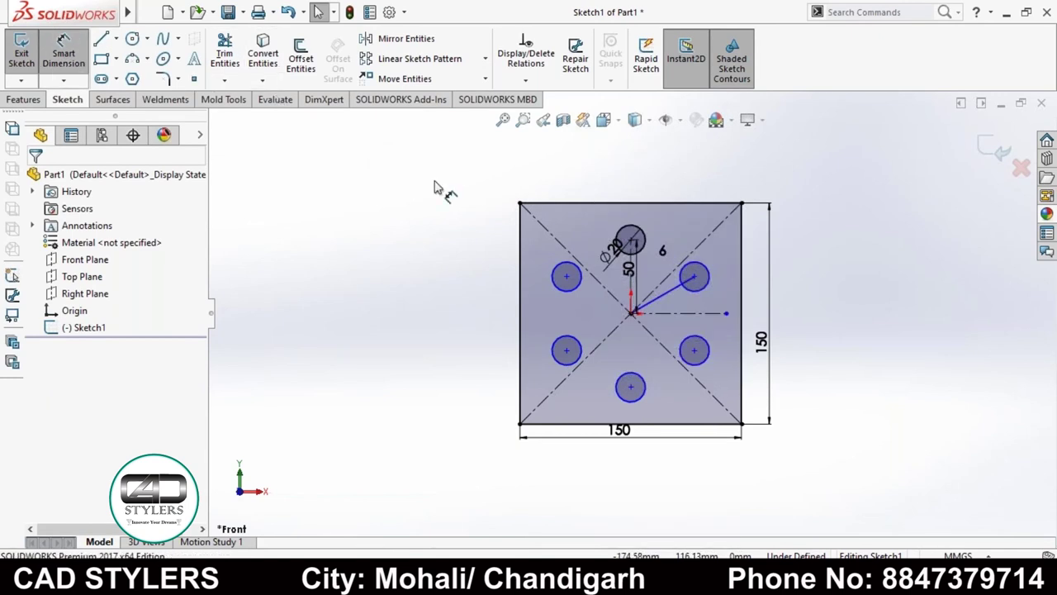
left_click(676, 296)
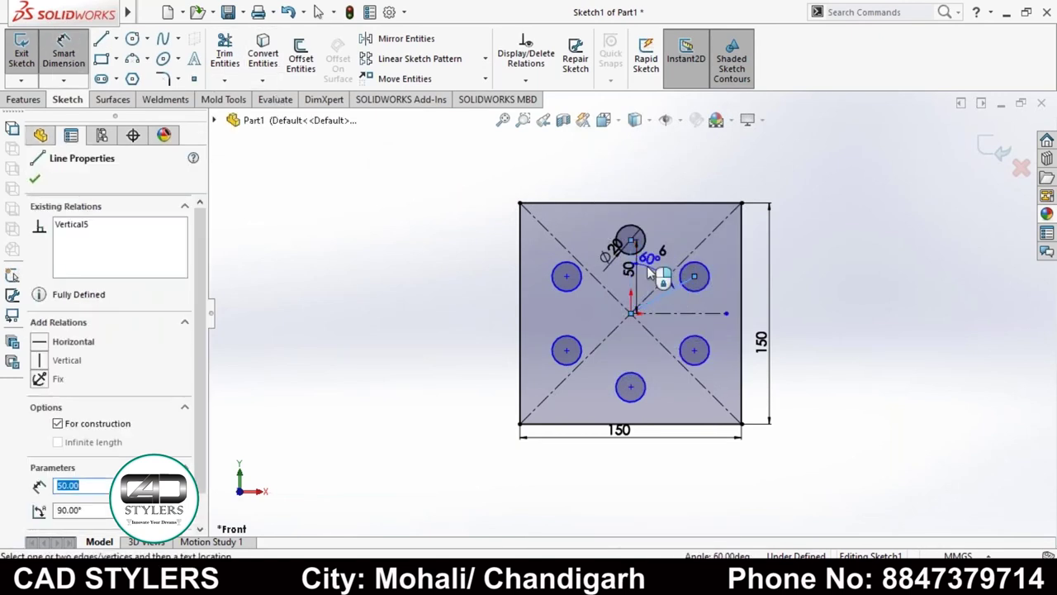
left_click(631, 289)
key("Escape")
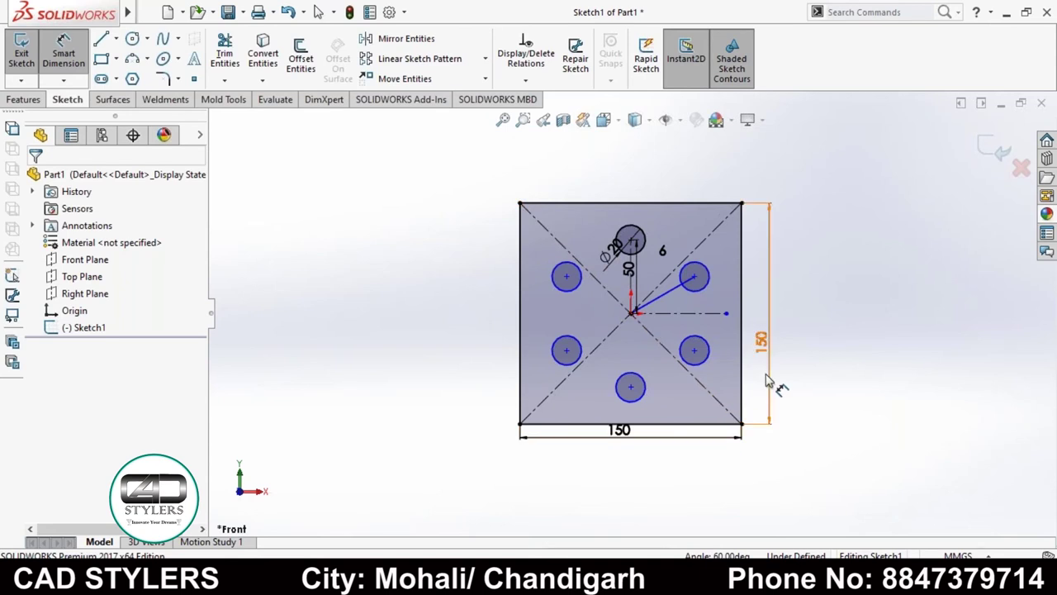
Step: Delete the temporary horizontal line and the diagonal line to the upper-right hole
left_click(694, 313)
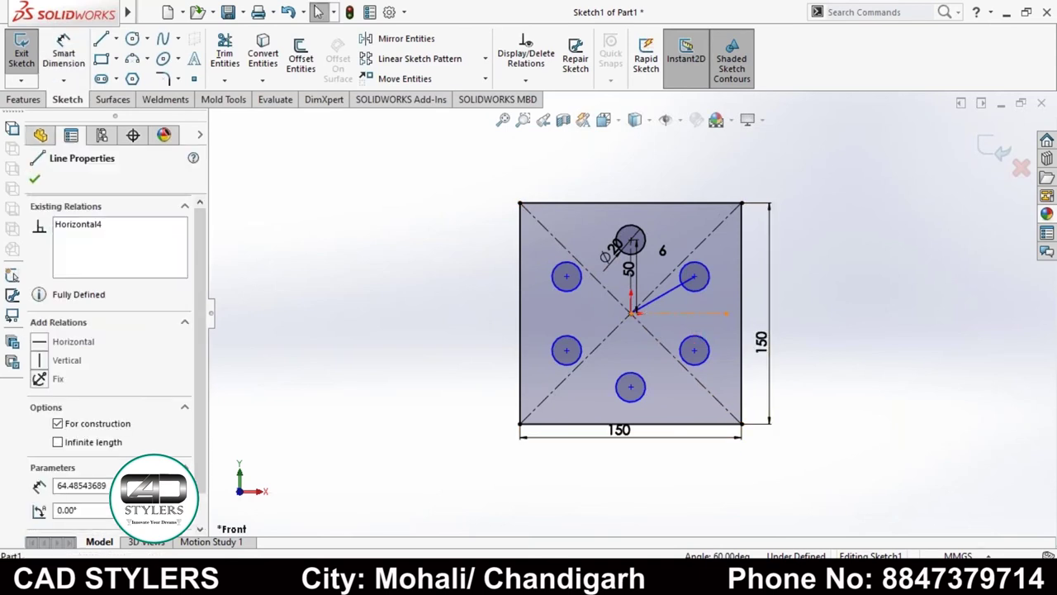
key("Delete")
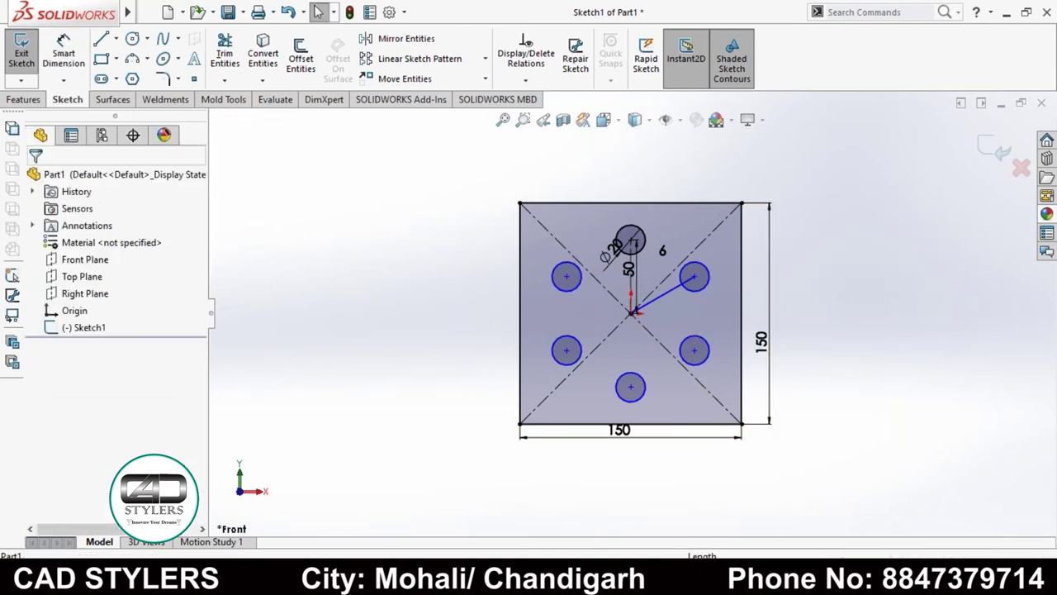
left_click(659, 293)
key("Delete")
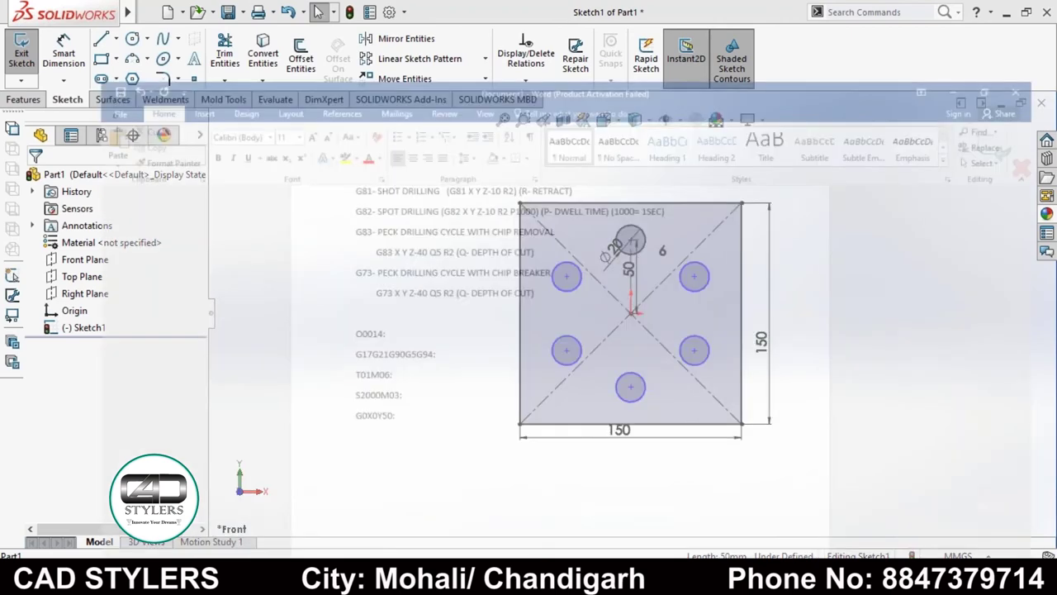
type("G1Z0:")
Step: Add the G81X0Y50Z-5R2: drilling line below G1Z0: and begin a G16X line
key("Return")
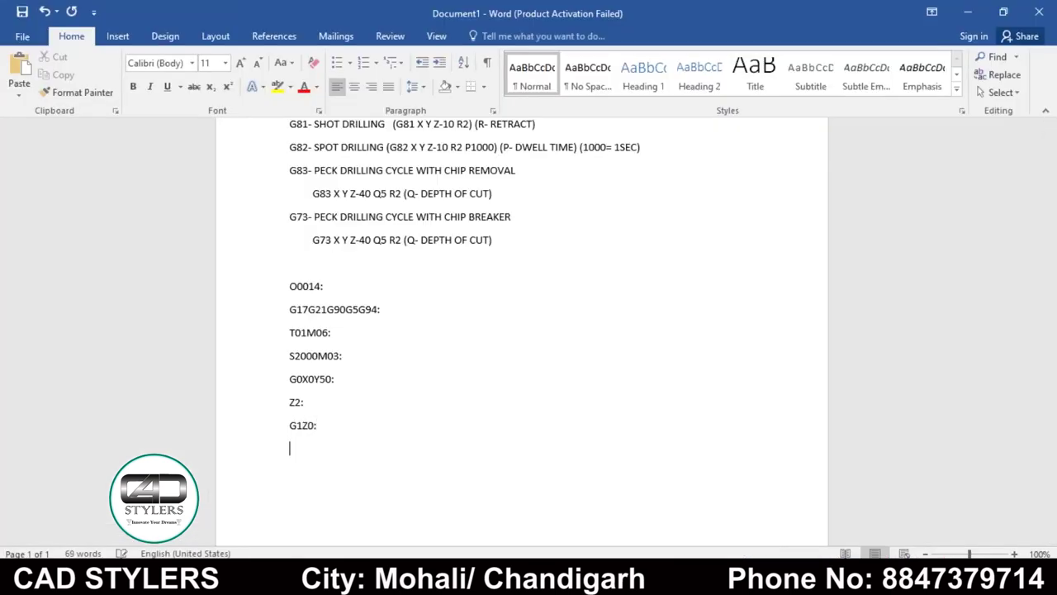
type("G")
type("81")
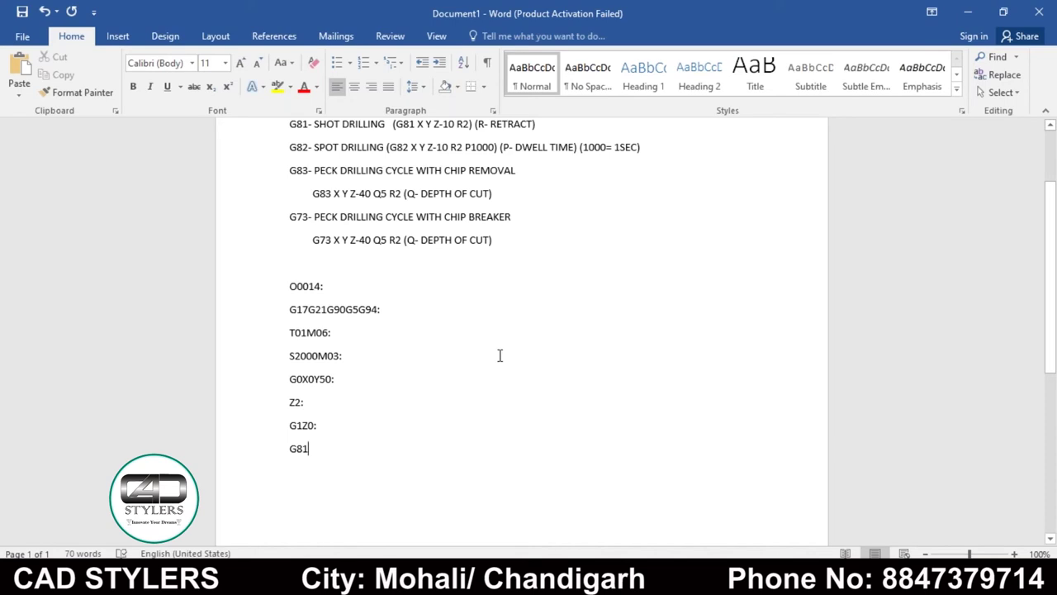
type("X")
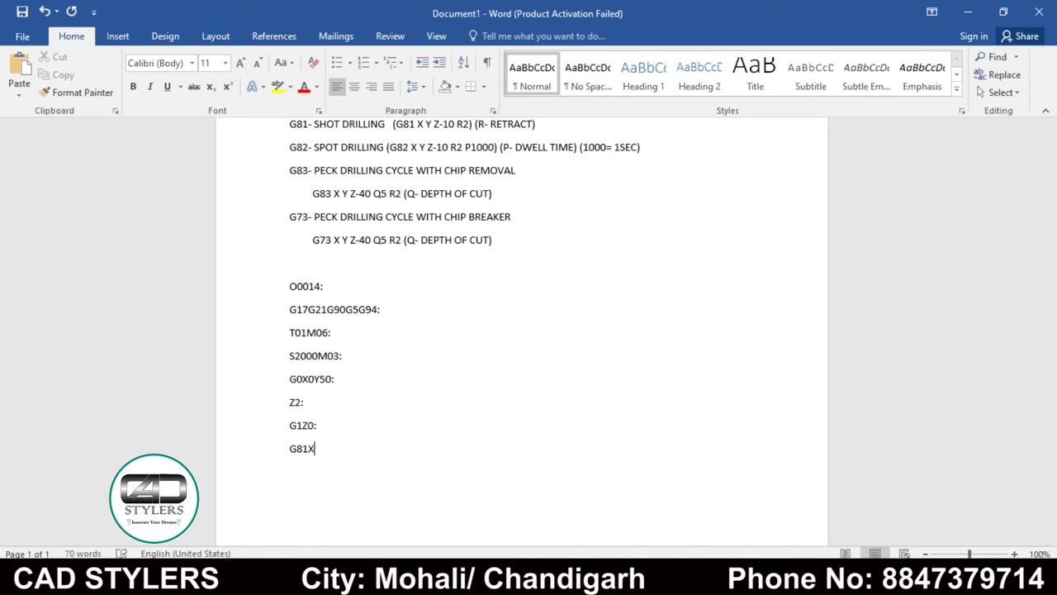
type("0Y50")
type("Z-")
type("5")
type("R2:")
key("Return")
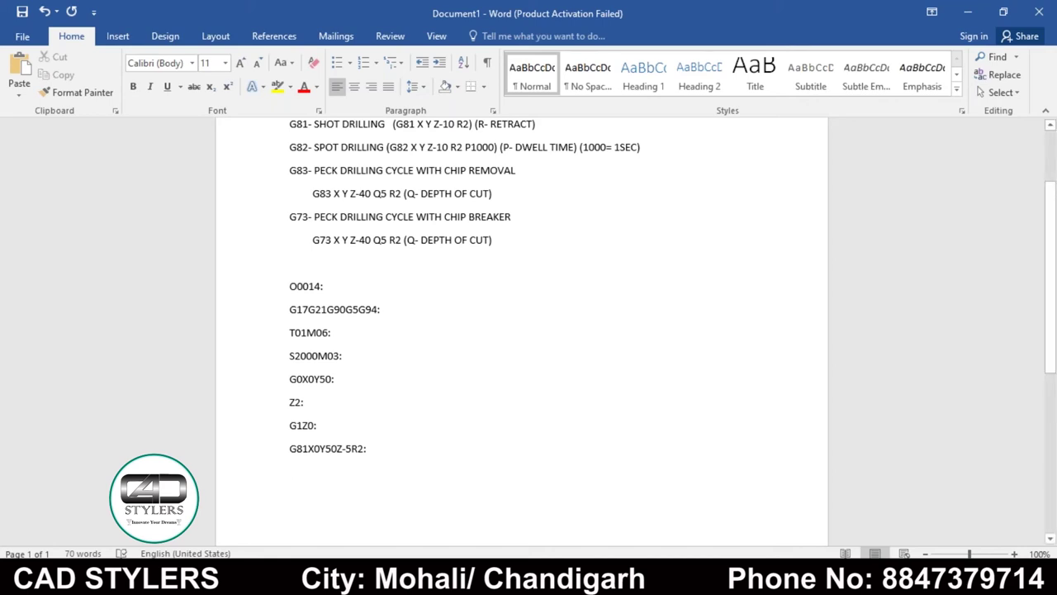
type("G16X")
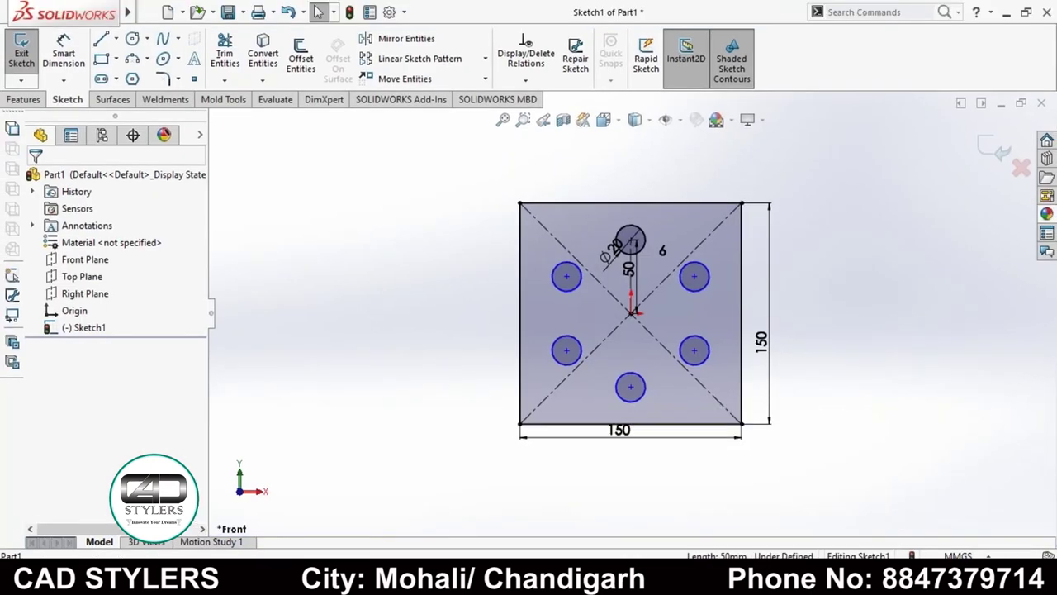
Step: Bring the Word document with the CNC drilling program back in front from SolidWorks
left_click(727, 503)
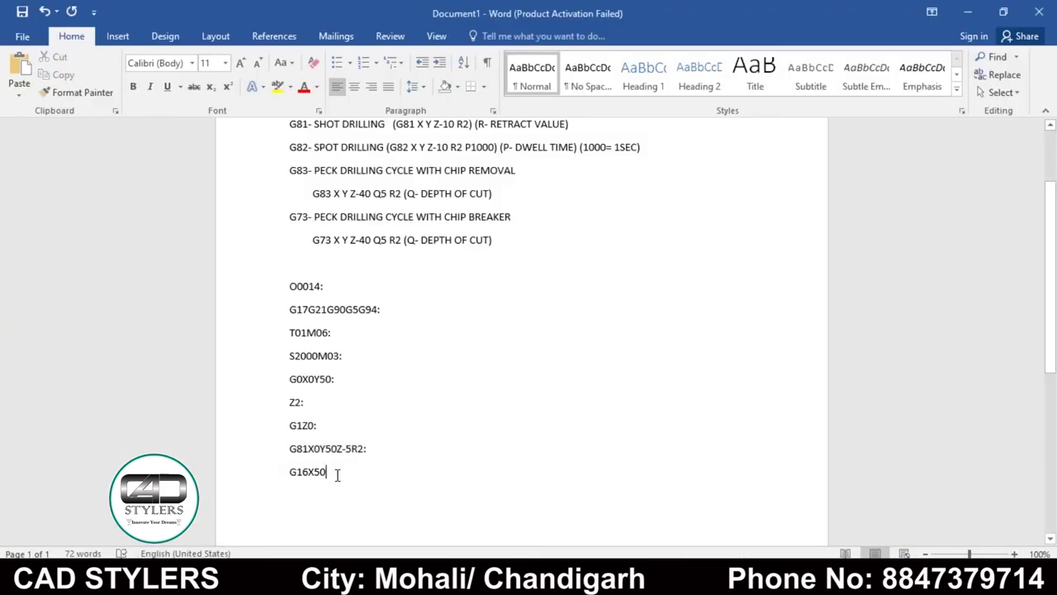
Step: Enter polar hole blocks G16X50Y150:, G16X50Y210:, G16X50Y270: and G16X50Y330:, then begin G16X50Y
left_click(337, 476)
type("Y150:")
key("Return")
type("G16X")
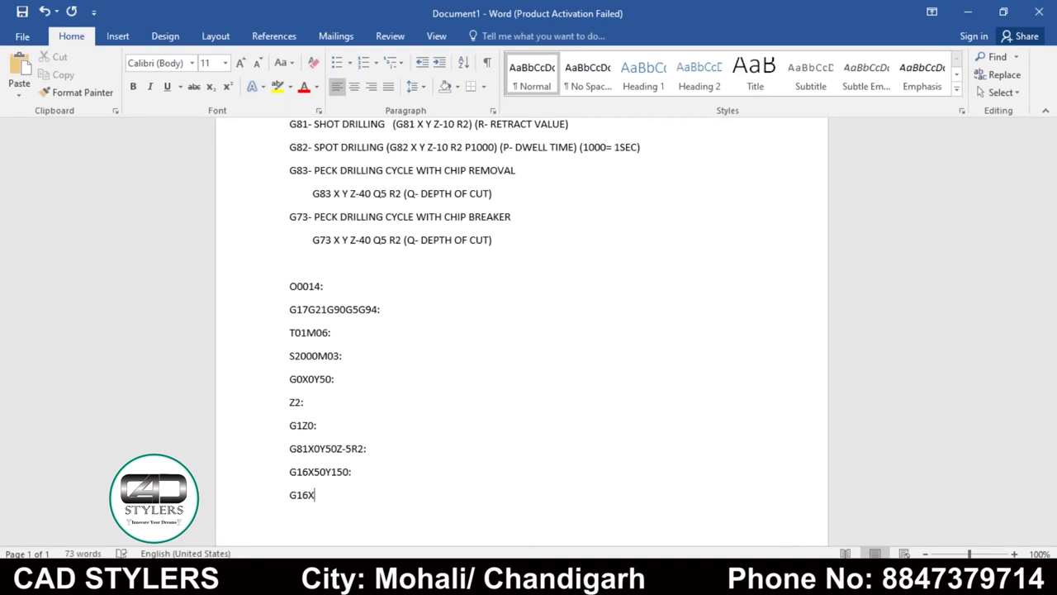
type("50Y210")
type(":")
key("Return")
type("G16")
type("X50Y")
type("270:")
key("Return")
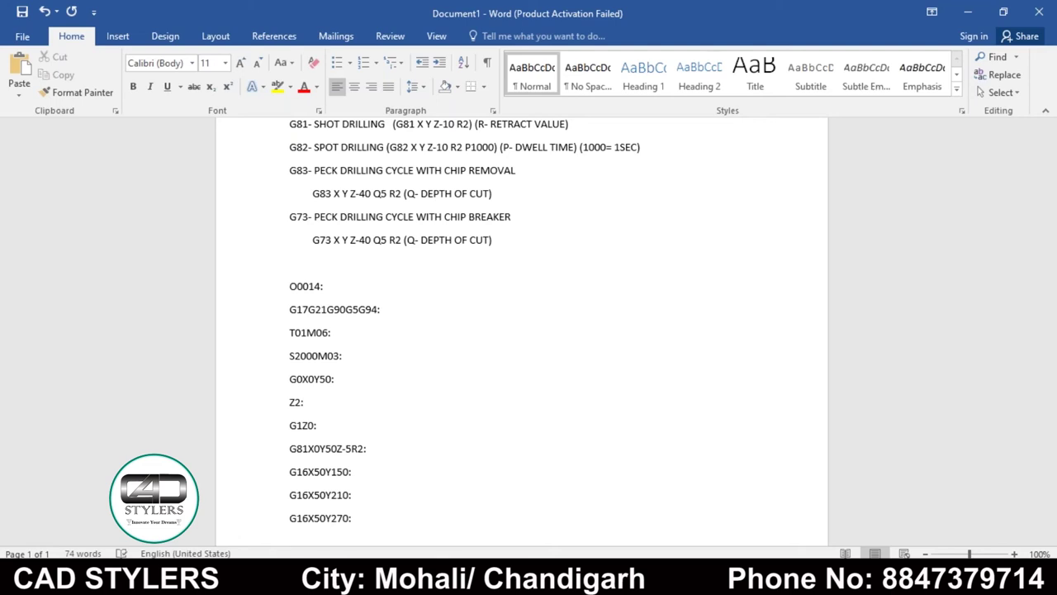
type("G16X50")
type("Y")
type("3")
type("30:")
key("Return")
type("G16X")
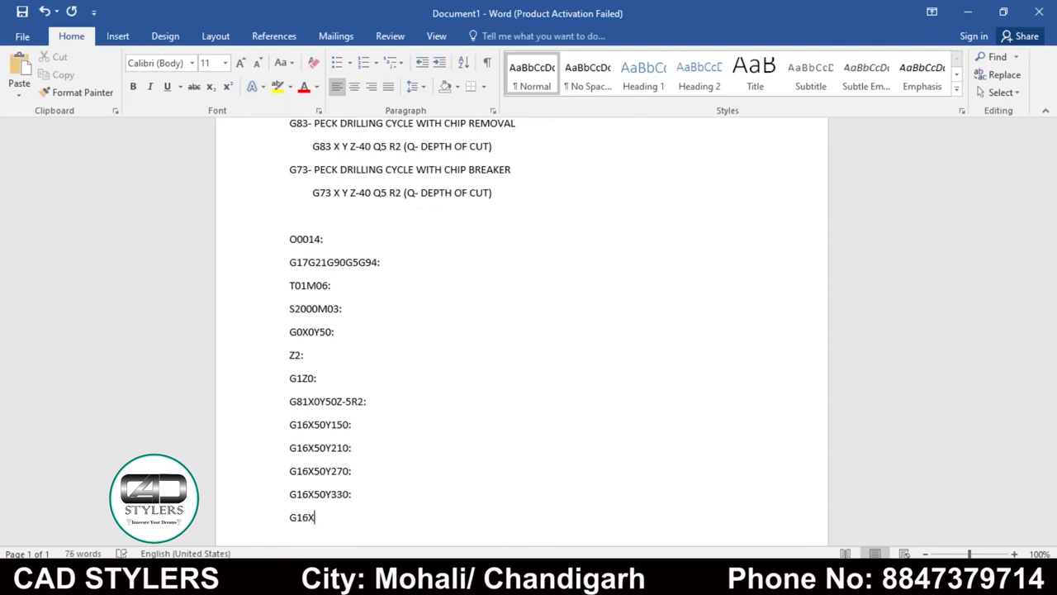
type("50Y")
Step: Finish the program with G16X50Y30:, G0Z100: and M05M09: lines
type("30")
type(":")
key("Return")
type("G0Z100:")
key("Return")
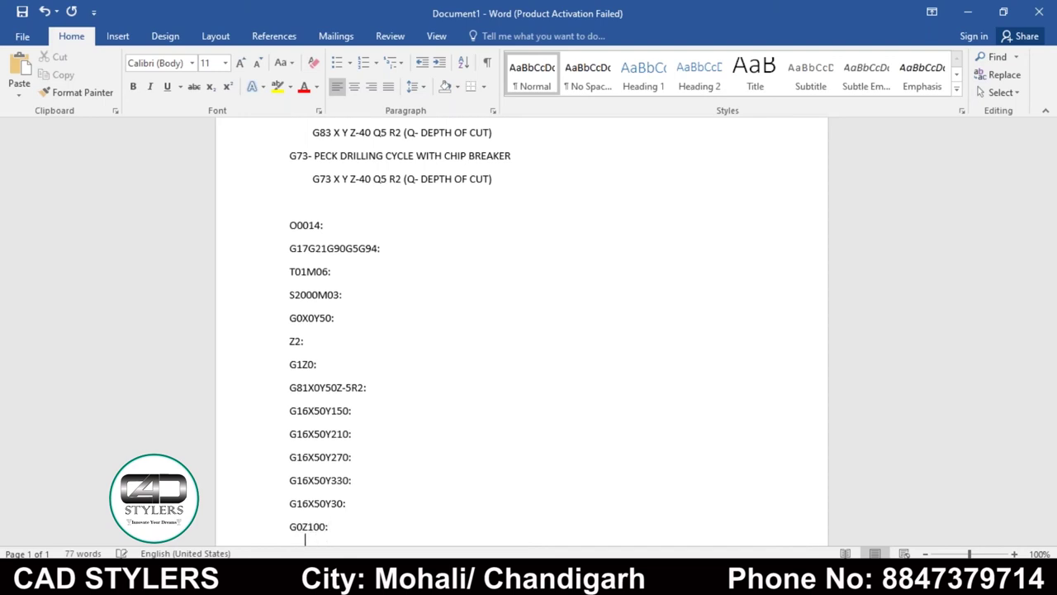
type("M05M09:")
key("Return")
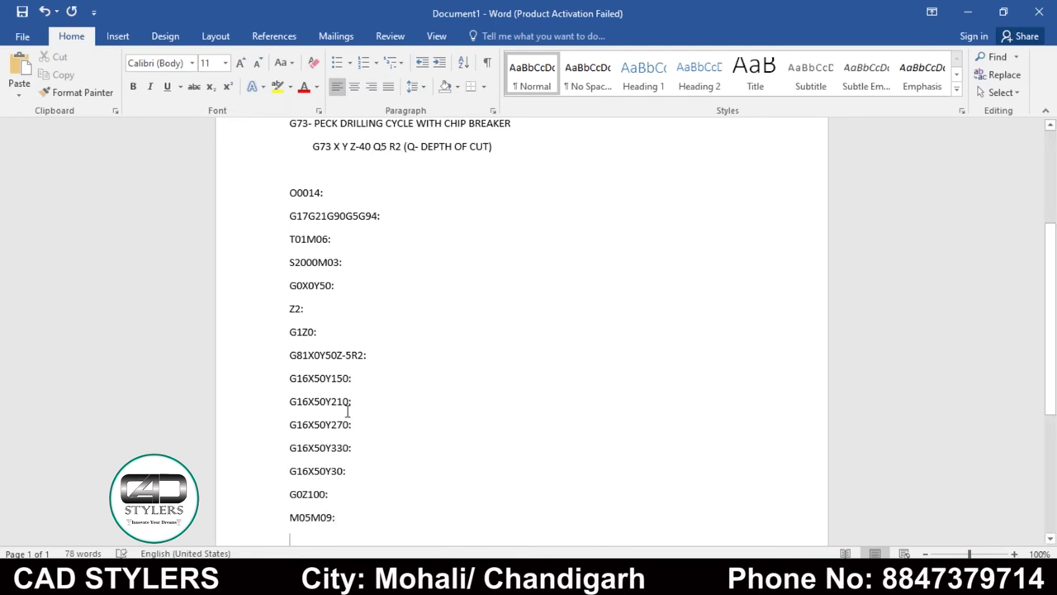
Step: Scroll through the completed program to review it, marking the 81 in the G81 line
scroll(314, 331, "down", 1)
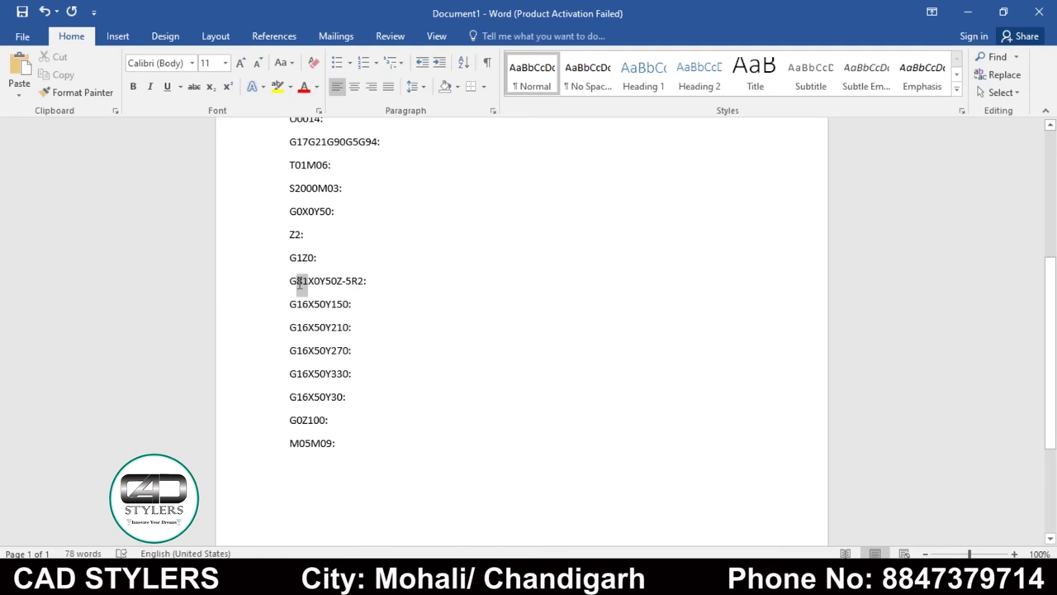
left_click_drag(295, 282, 308, 282)
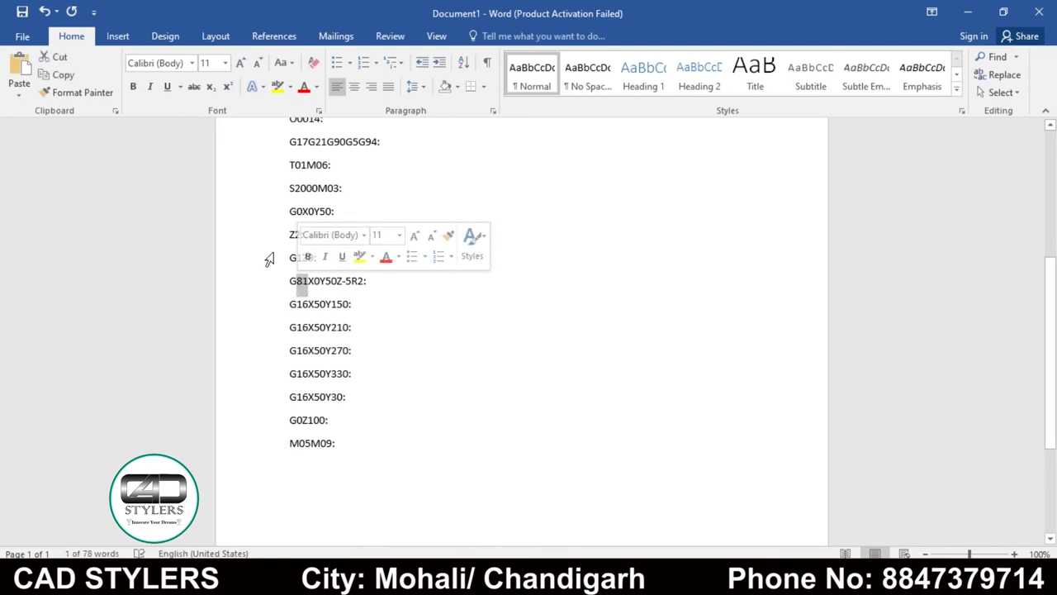
scroll(403, 453, "up", 2)
scroll(403, 450, "up", 1)
scroll(402, 445, "up", 3)
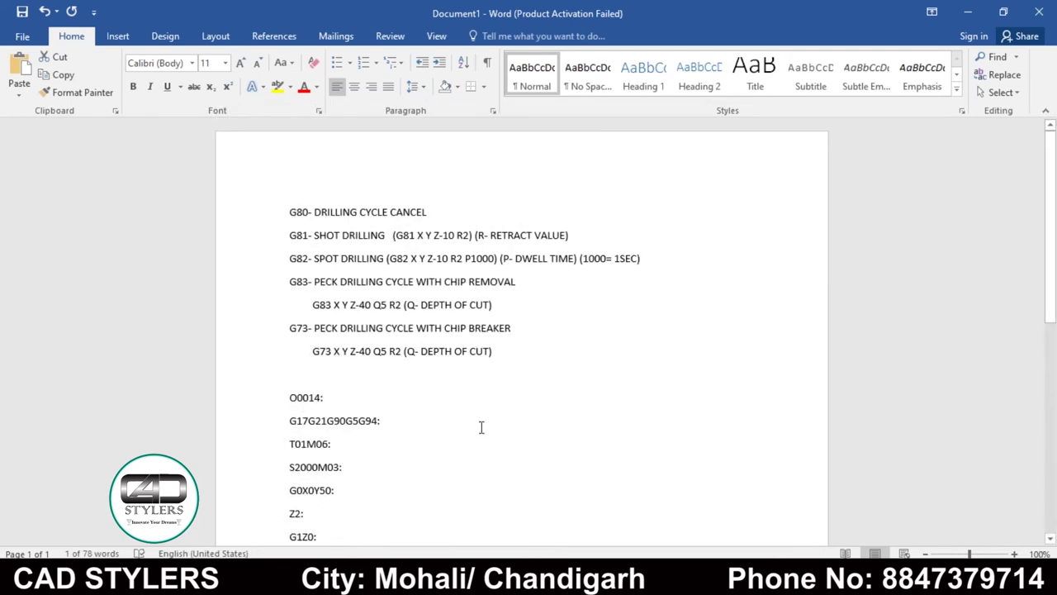
scroll(471, 429, "down", 2)
scroll(430, 436, "down", 1)
scroll(373, 441, "down", 1)
scroll(372, 441, "down", 2)
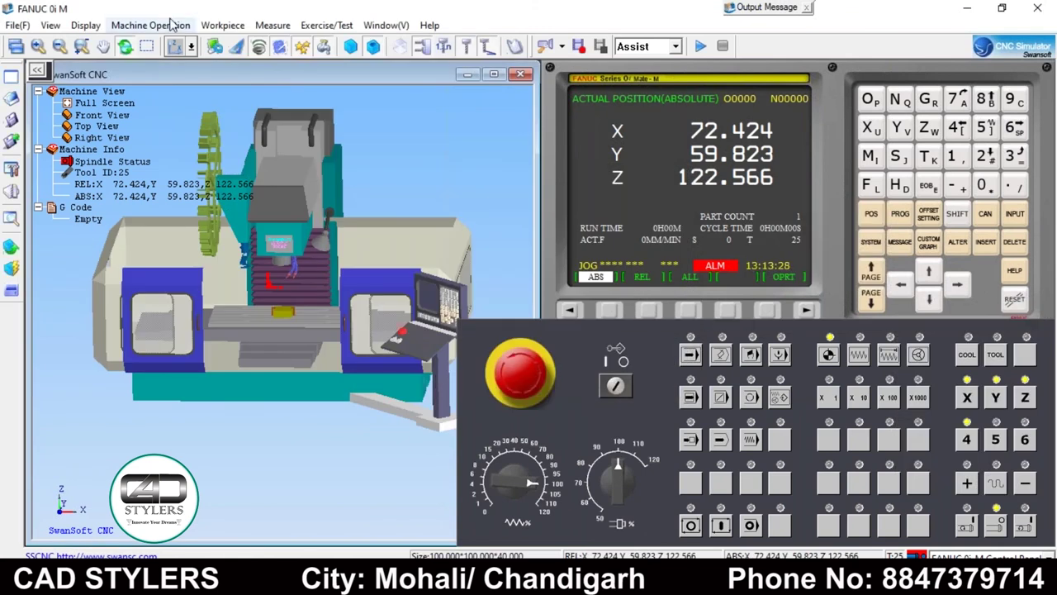
Step: In Tool Management, set tool 001's diameter to 20, load it into station 01 and mount it on the spindle
left_click(151, 25)
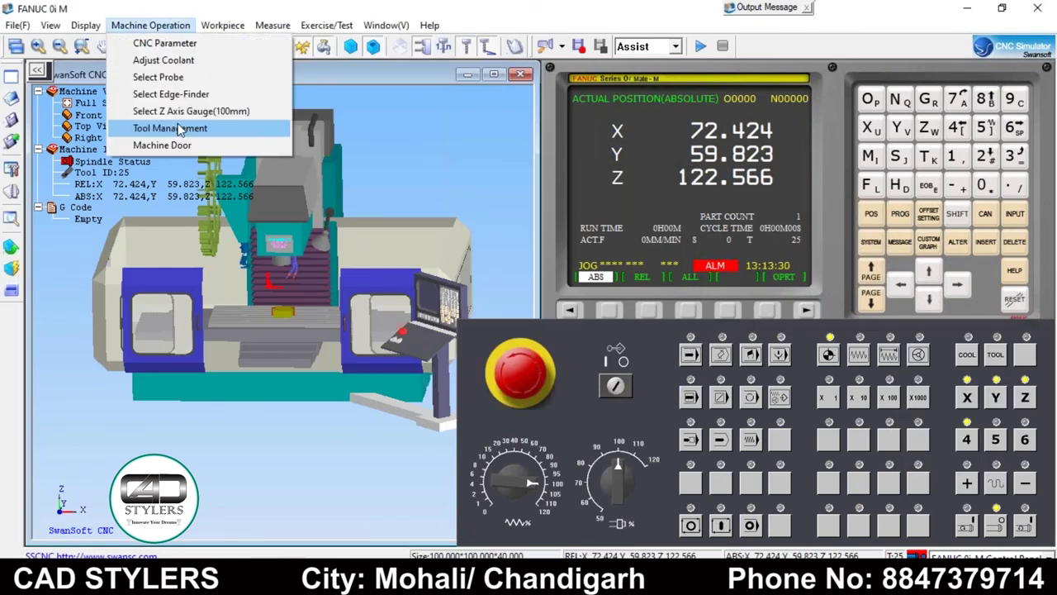
left_click(170, 128)
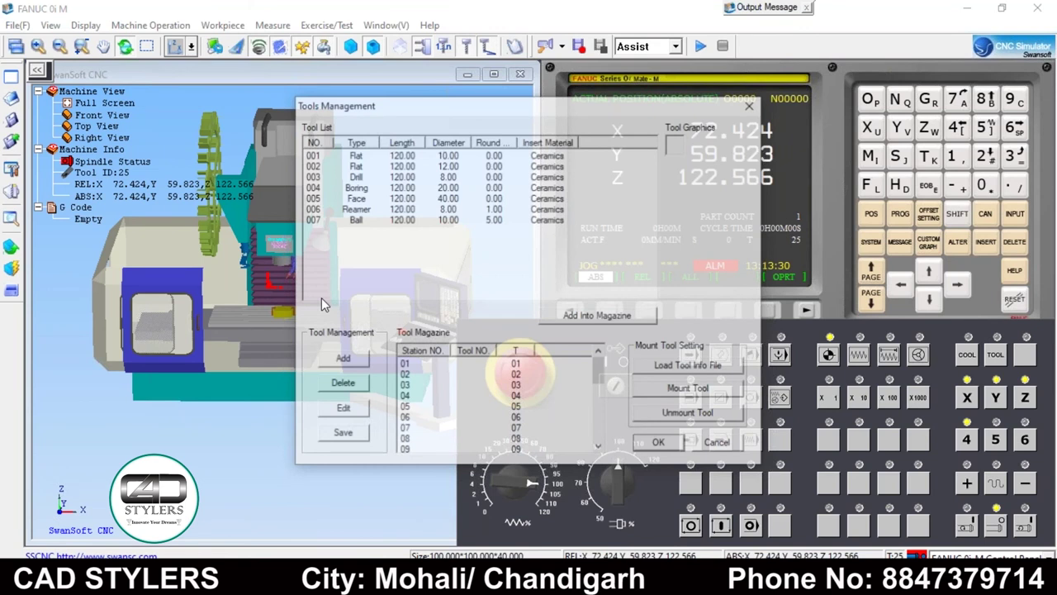
double_click(459, 157)
double_click(596, 248)
type("20")
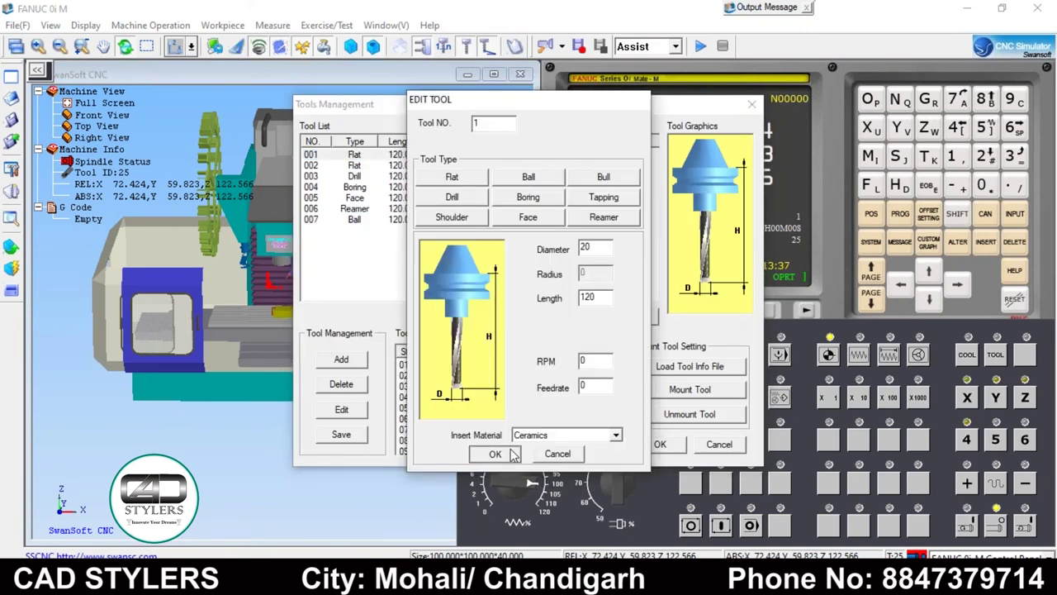
left_click(496, 454)
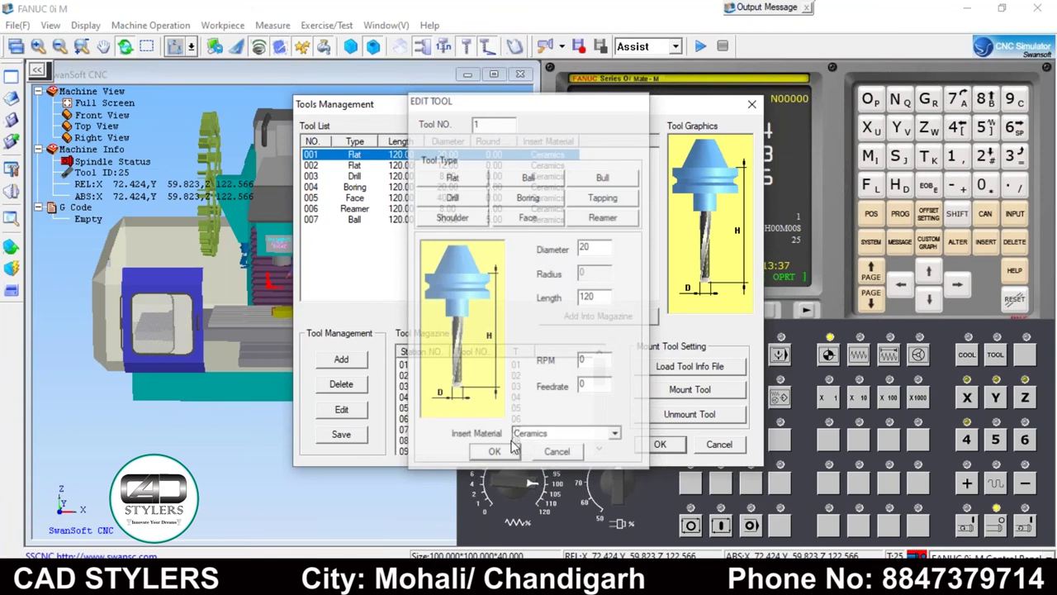
left_click(611, 316)
left_click(611, 213)
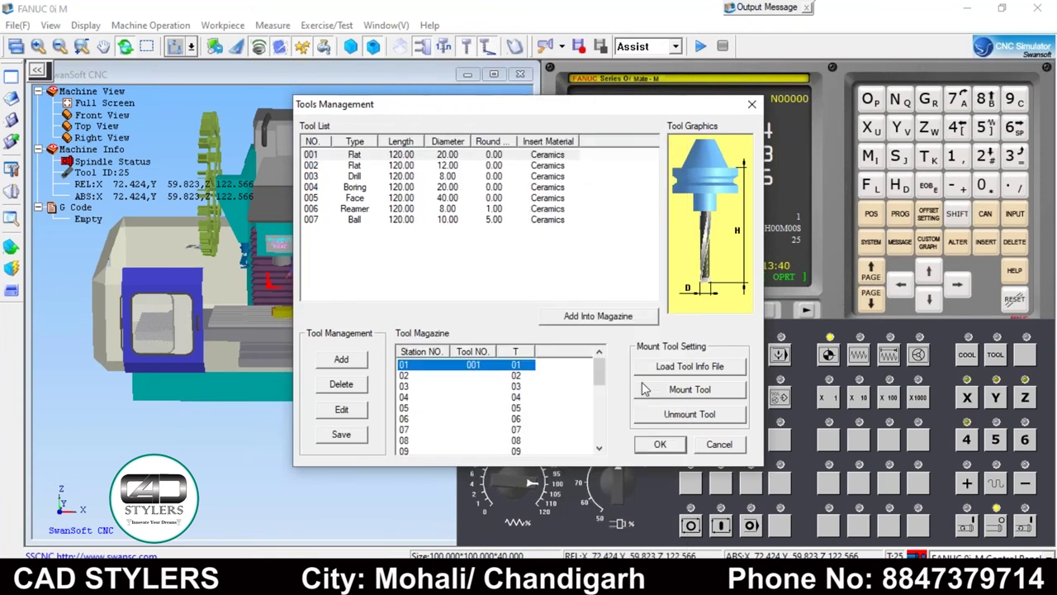
left_click(690, 389)
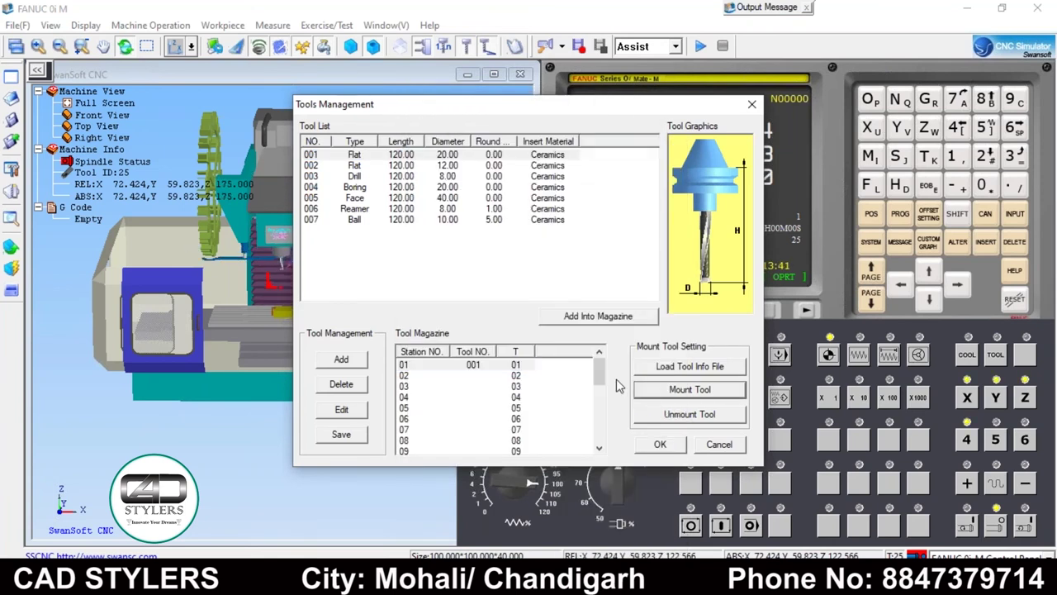
left_click(659, 444)
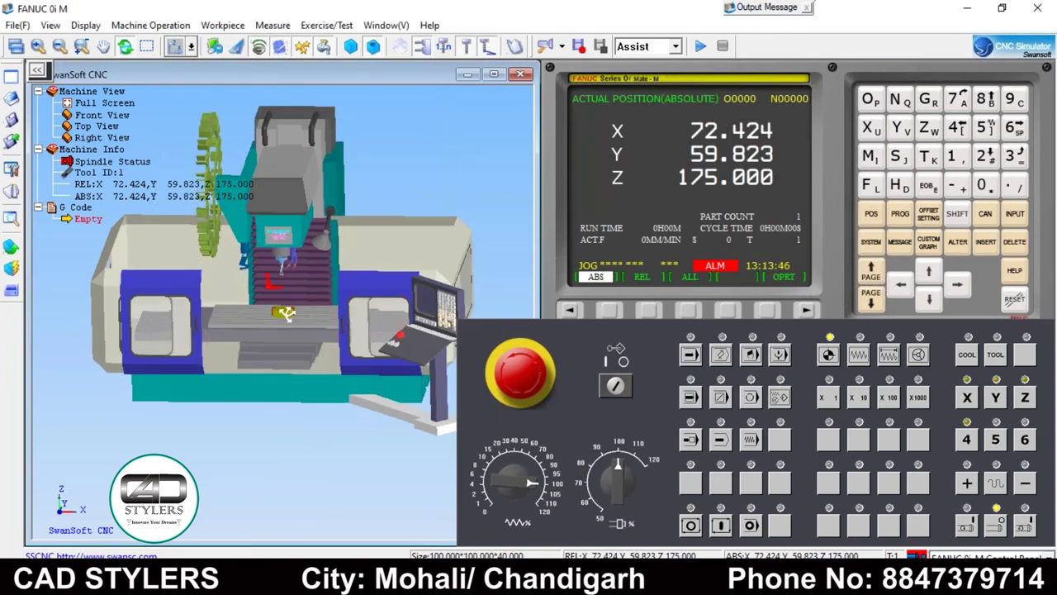
left_click_drag(285, 312, 279, 318)
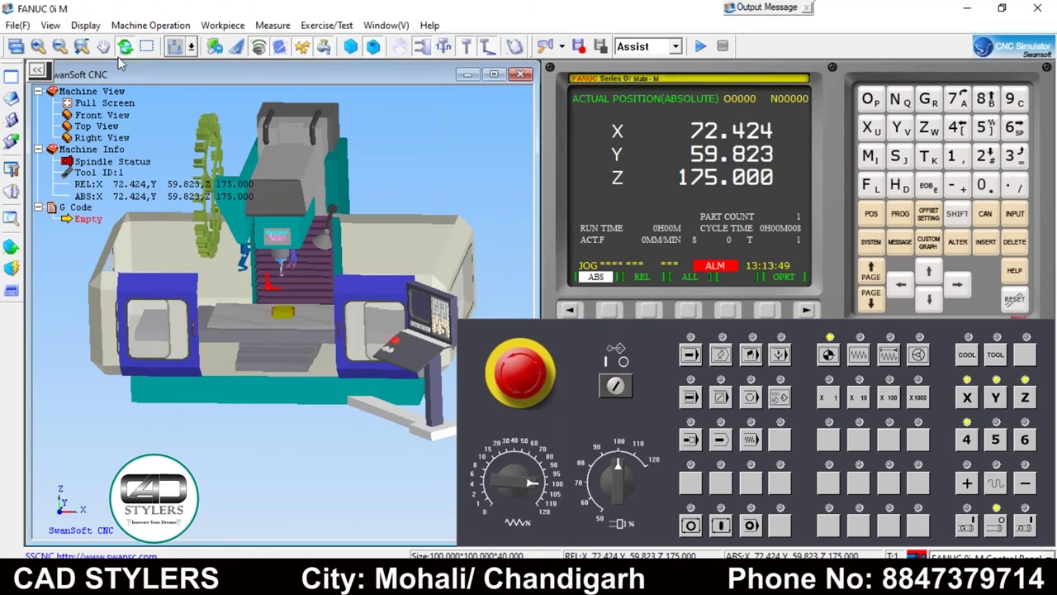
Step: Give drill tool 003 a 20 mm diameter and mount it in magazine station 02
left_click(150, 25)
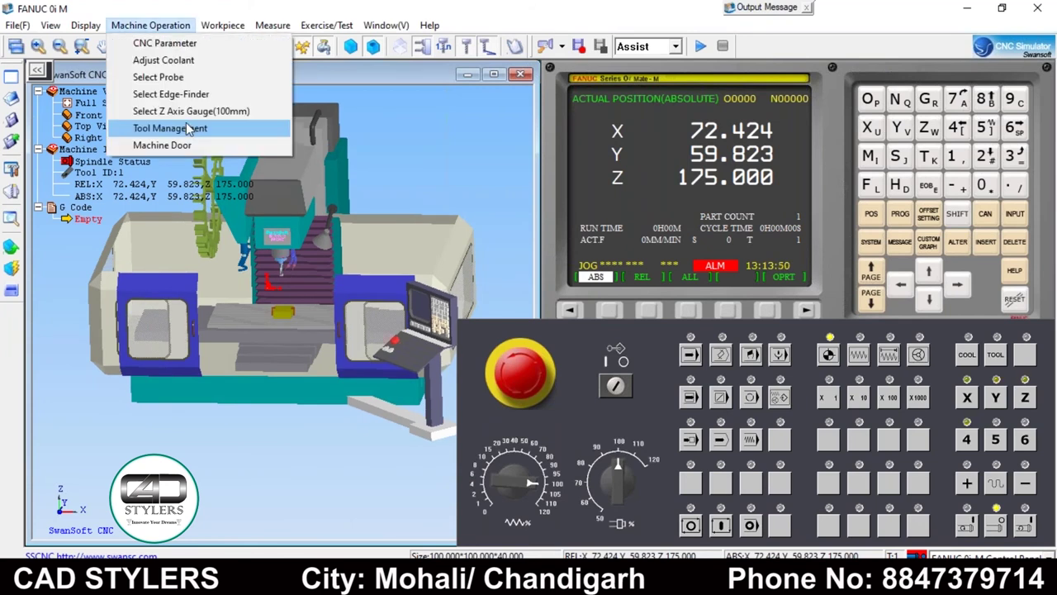
left_click(185, 128)
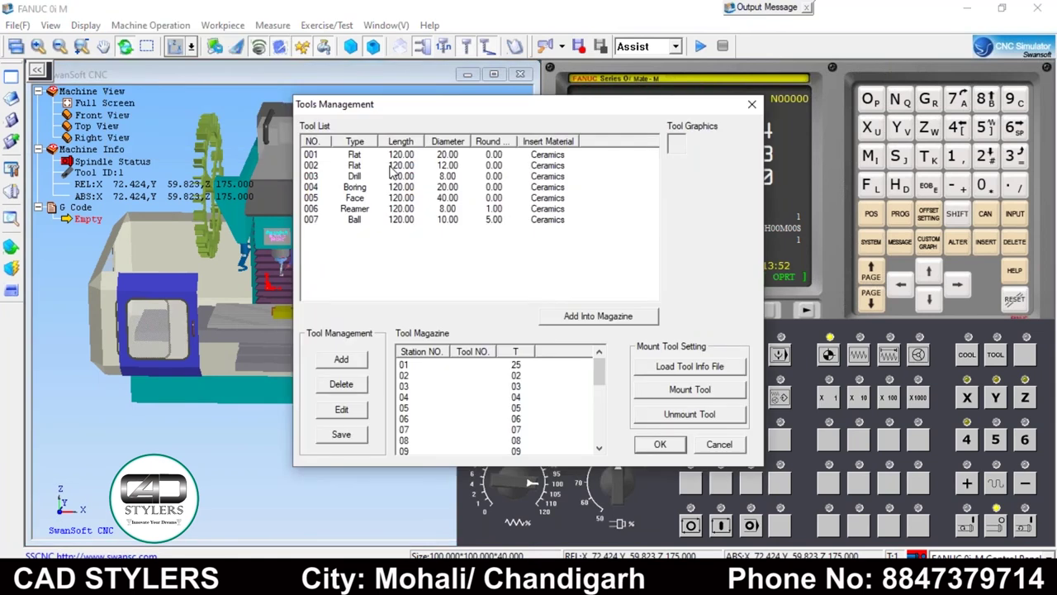
double_click(393, 175)
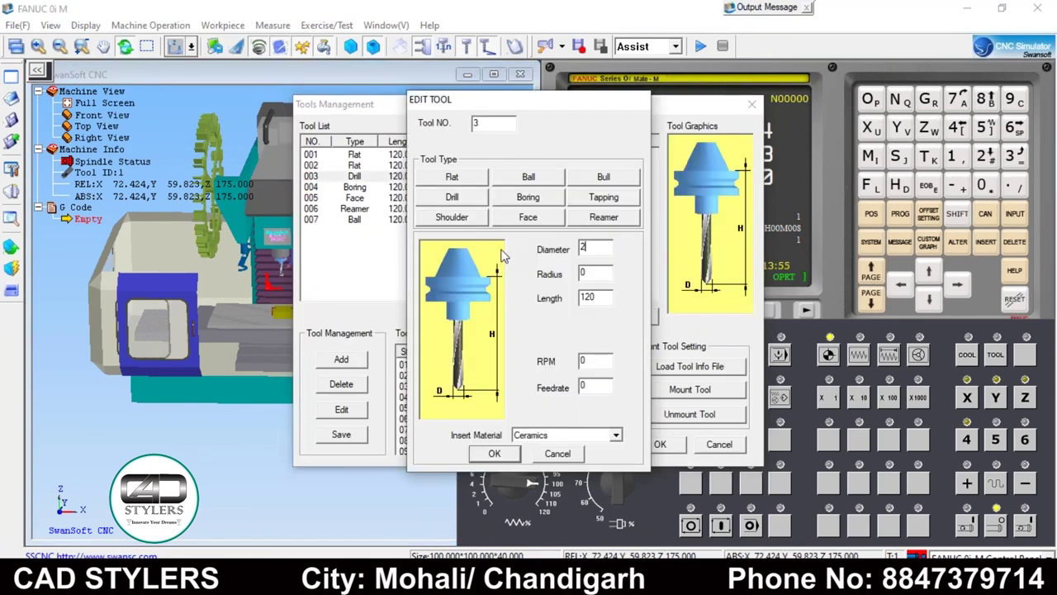
type("0")
key("Return")
left_click(598, 315)
left_click(636, 158)
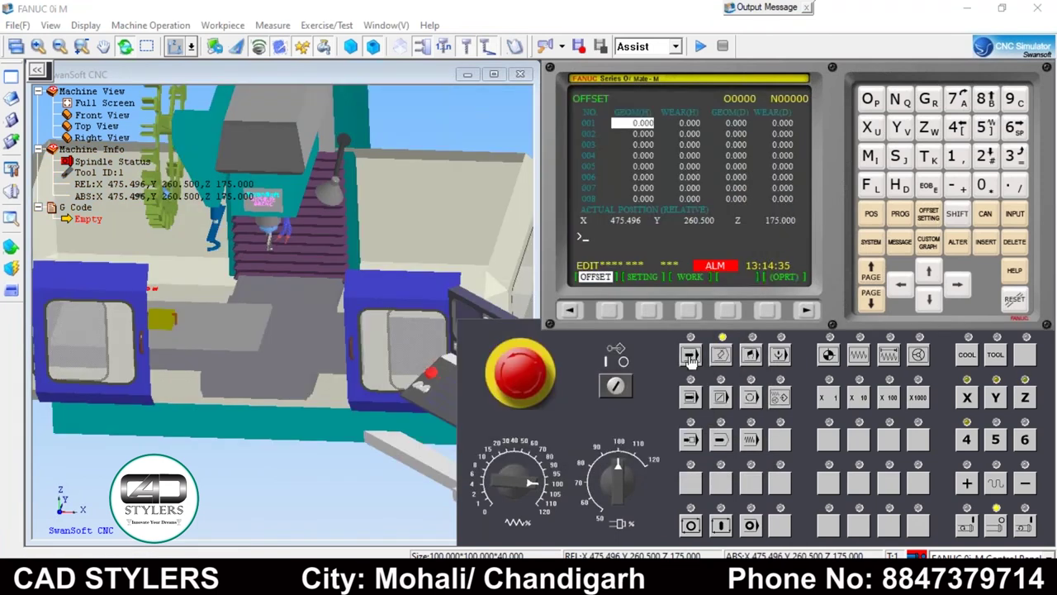
Step: Open the G55 work offset entry and jog the tool in X and down toward the workpiece
left_click(689, 312)
left_click(958, 284)
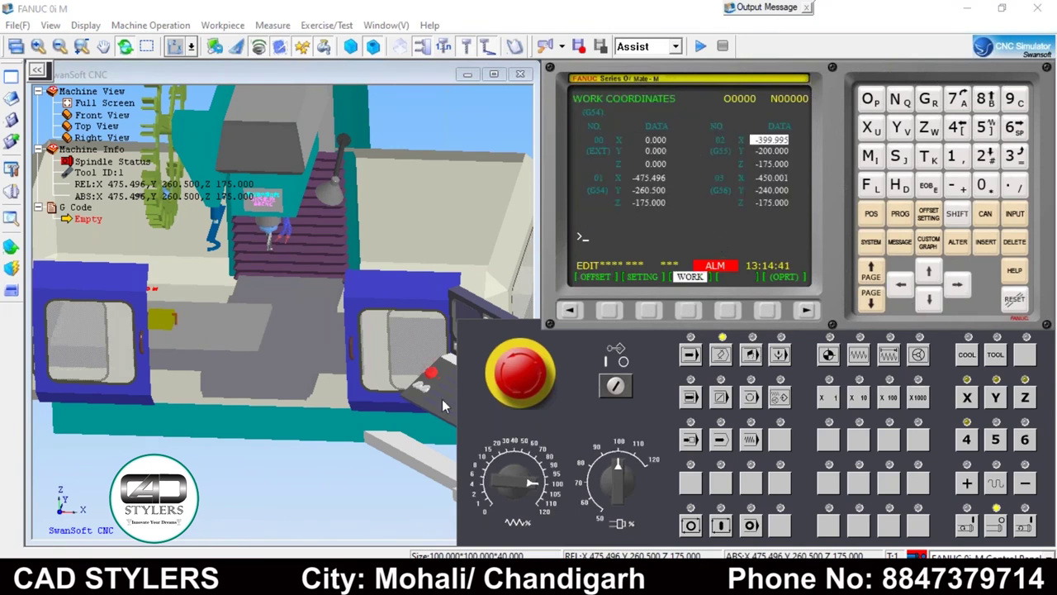
left_click(859, 354)
left_click(1025, 483)
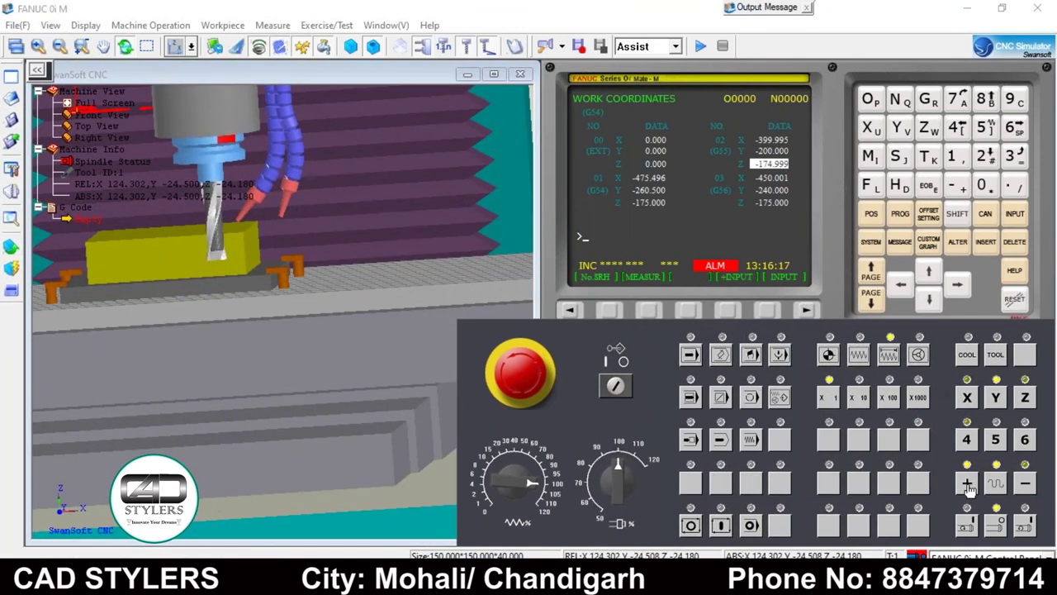
left_click(969, 486)
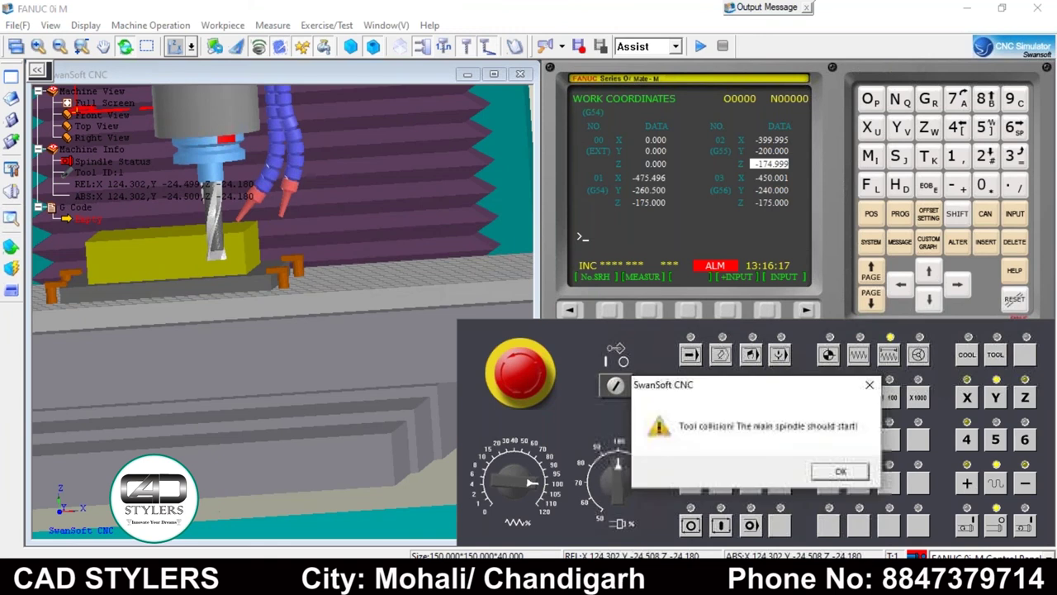
left_click(835, 469)
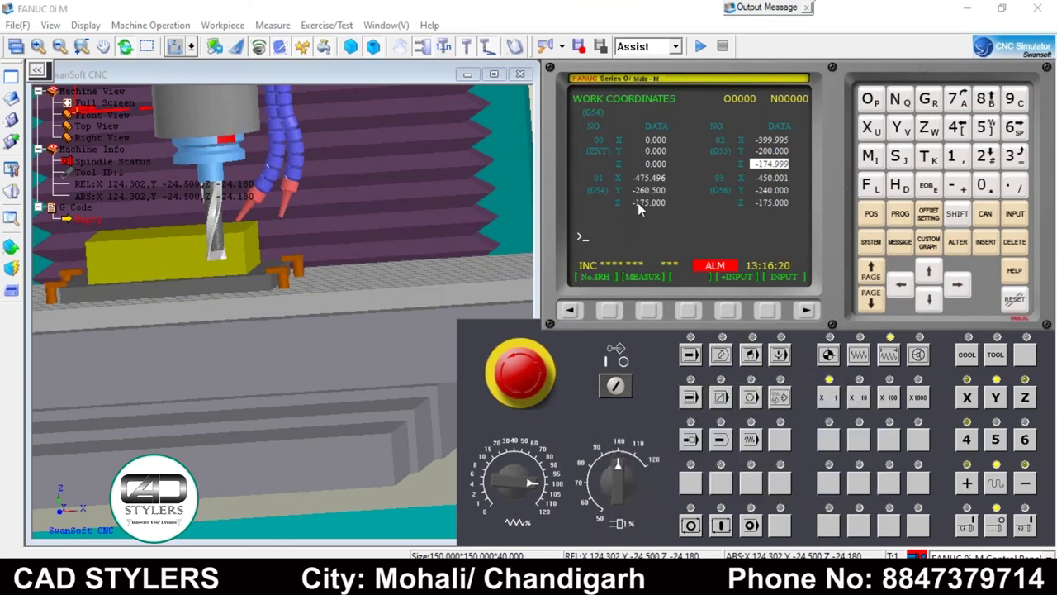
type("Y-85")
Step: Jog the tool in Y and X until it touches the workpiece, then set G55 X to -400.000
left_click(172, 285)
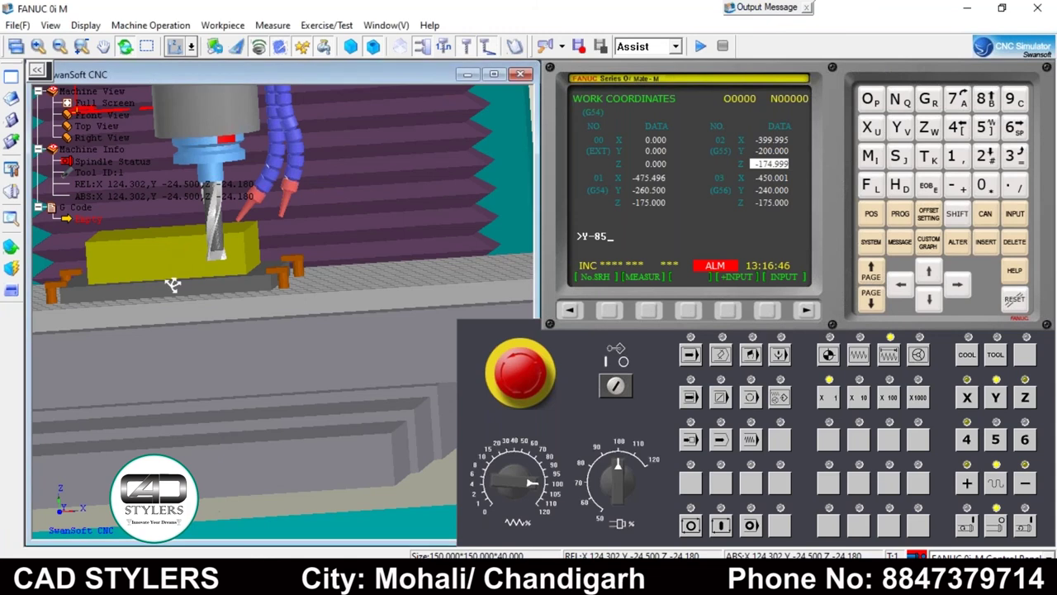
left_click_drag(172, 284, 173, 310)
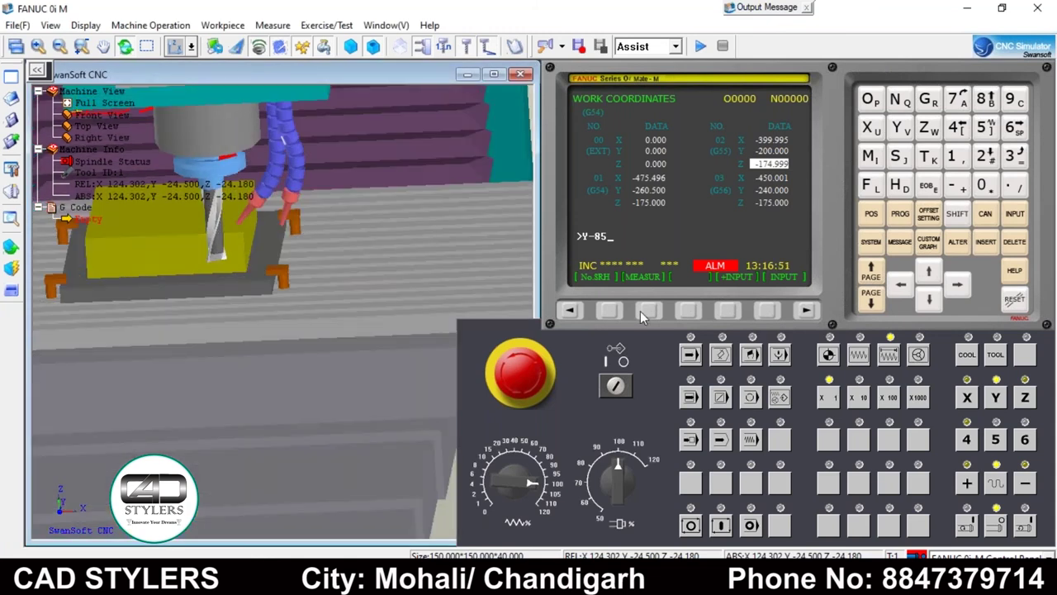
left_click(859, 353)
left_click(1025, 491)
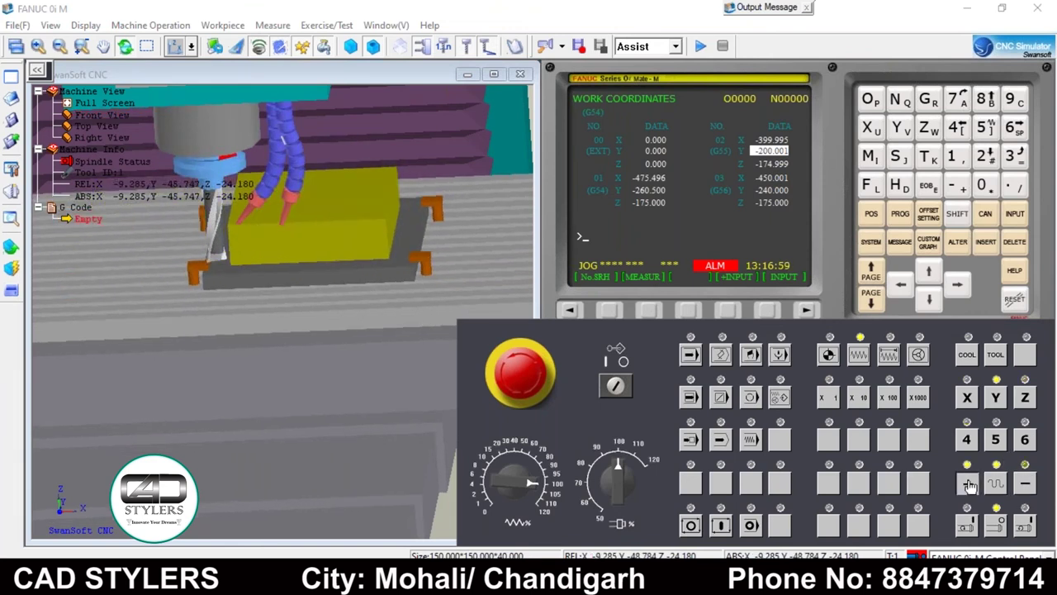
left_click(831, 470)
left_click(967, 398)
left_click(967, 482)
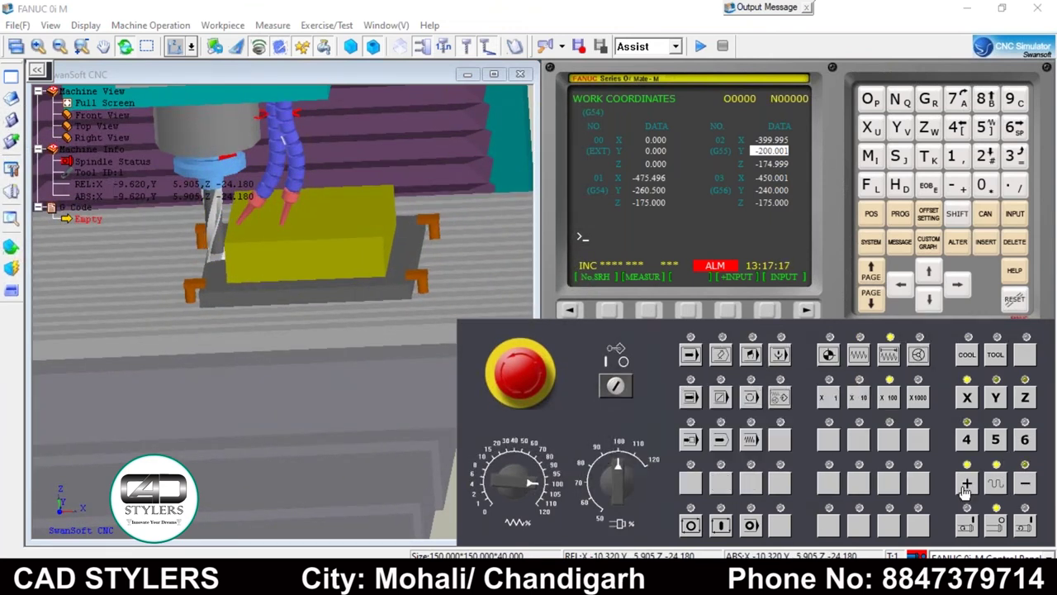
left_click(840, 473)
type("X")
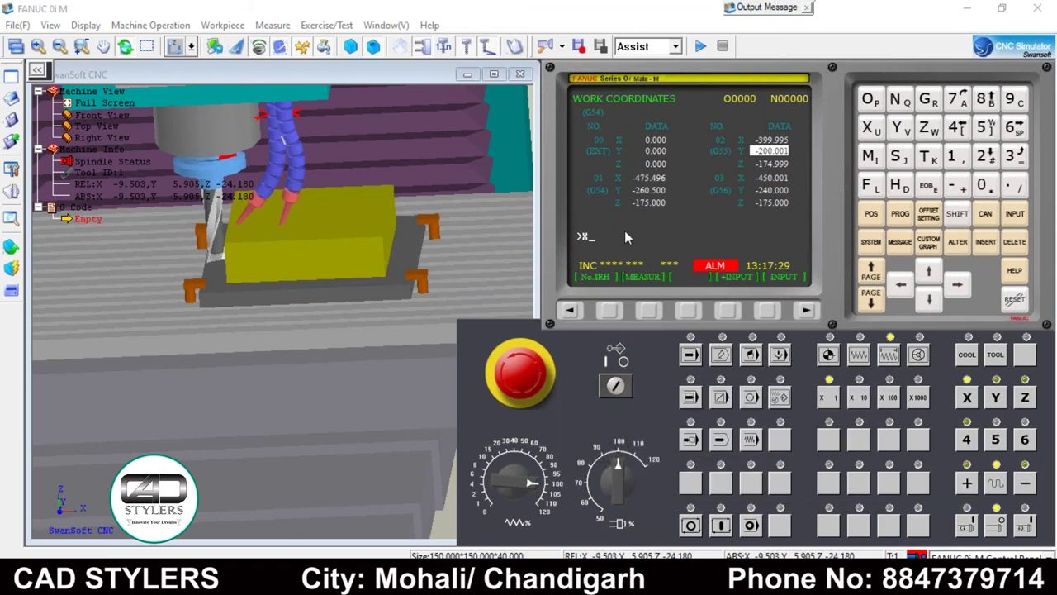
type("-86")
type("5")
left_click(649, 311)
Step: Return the Z axis and then the remaining axes to the reference position
left_click(830, 357)
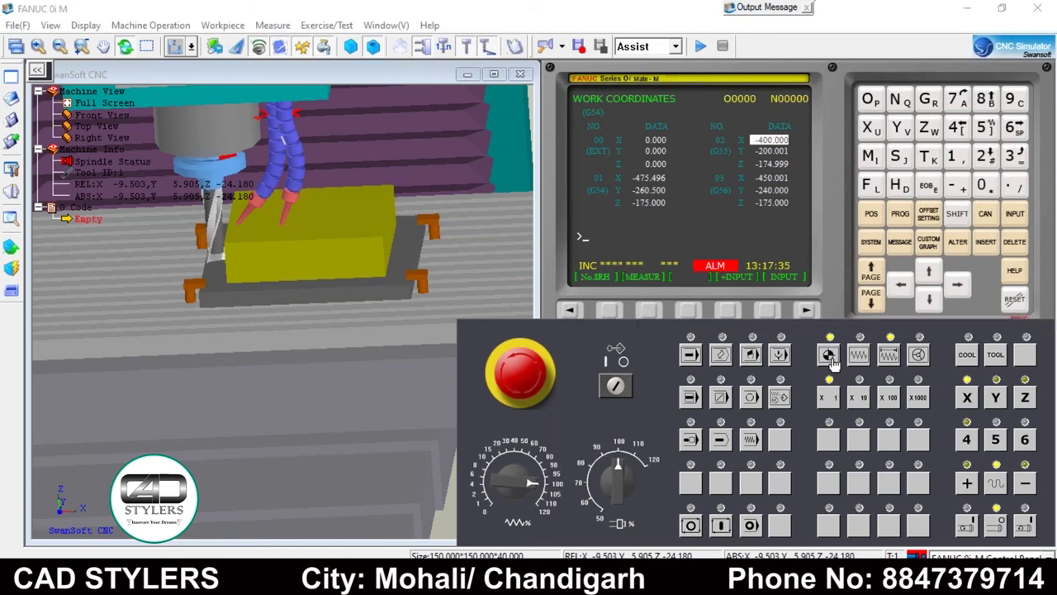
left_click(1025, 398)
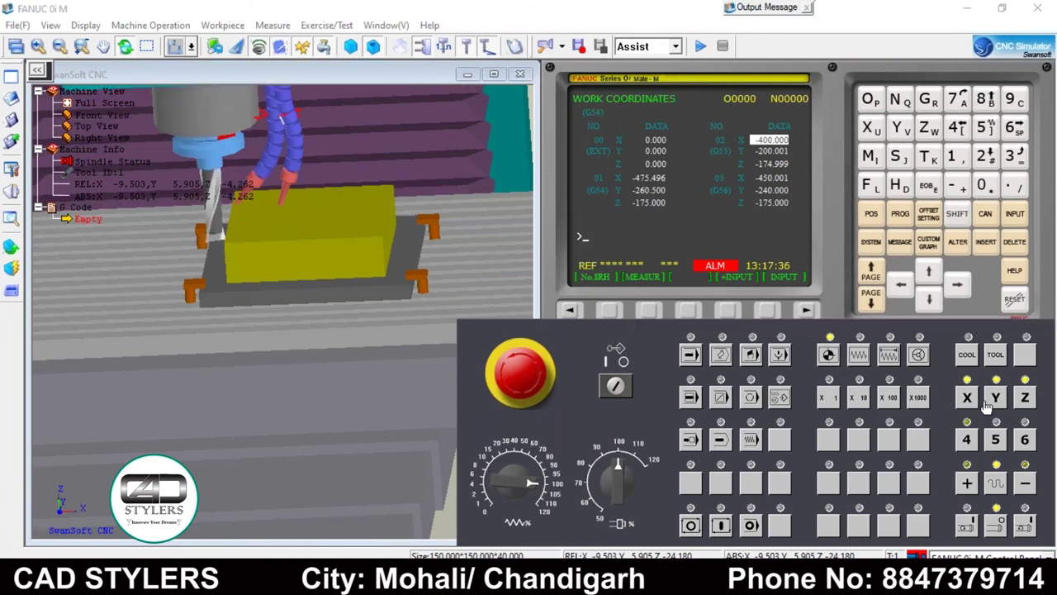
left_click(995, 398)
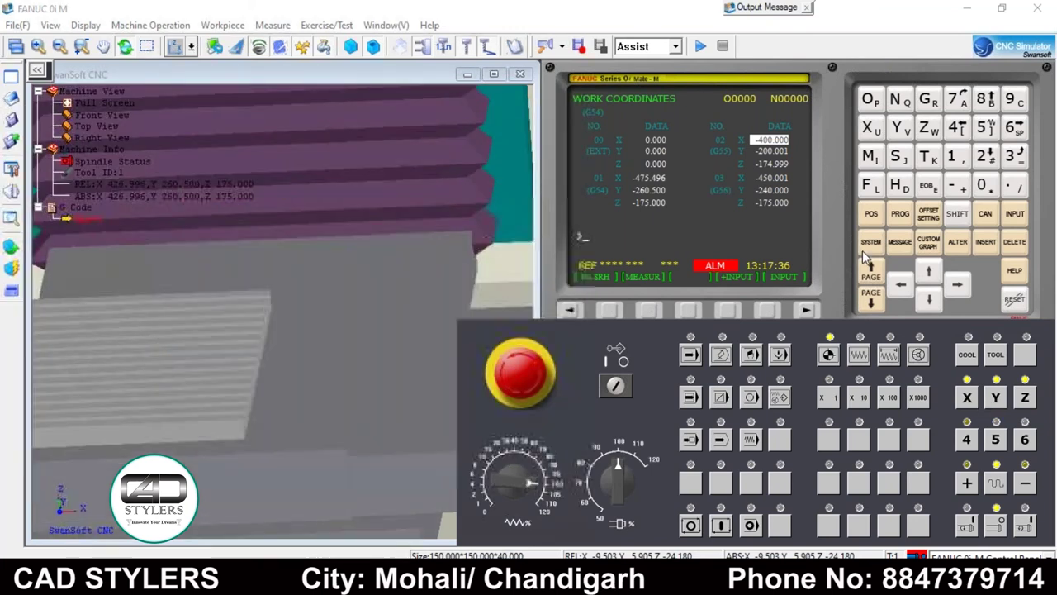
Step: Create the new program O0071 in EDIT mode
left_click(900, 213)
left_click(721, 354)
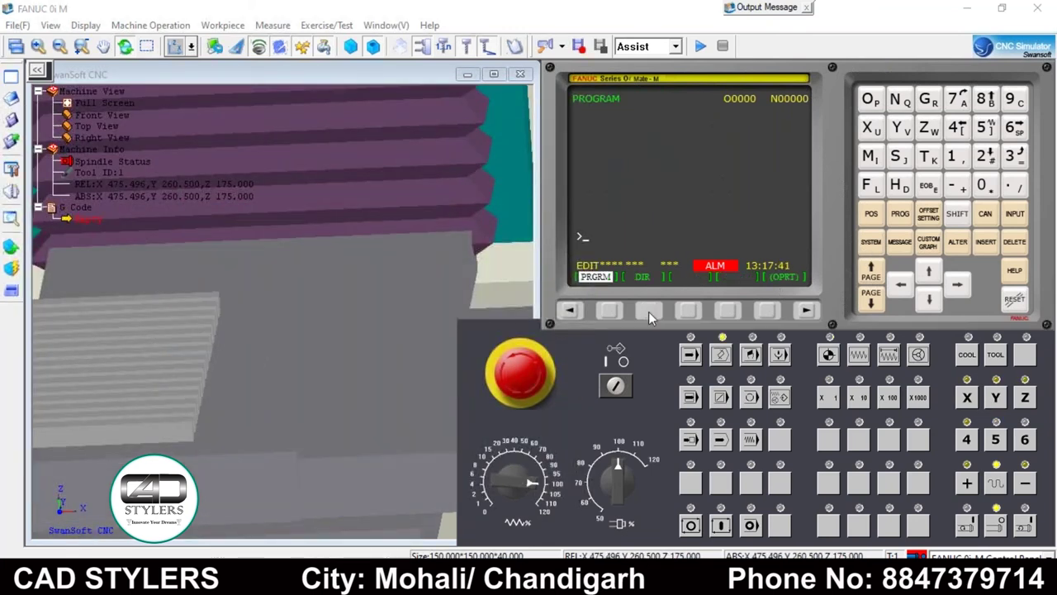
left_click(648, 312)
type("0071")
key("Insert")
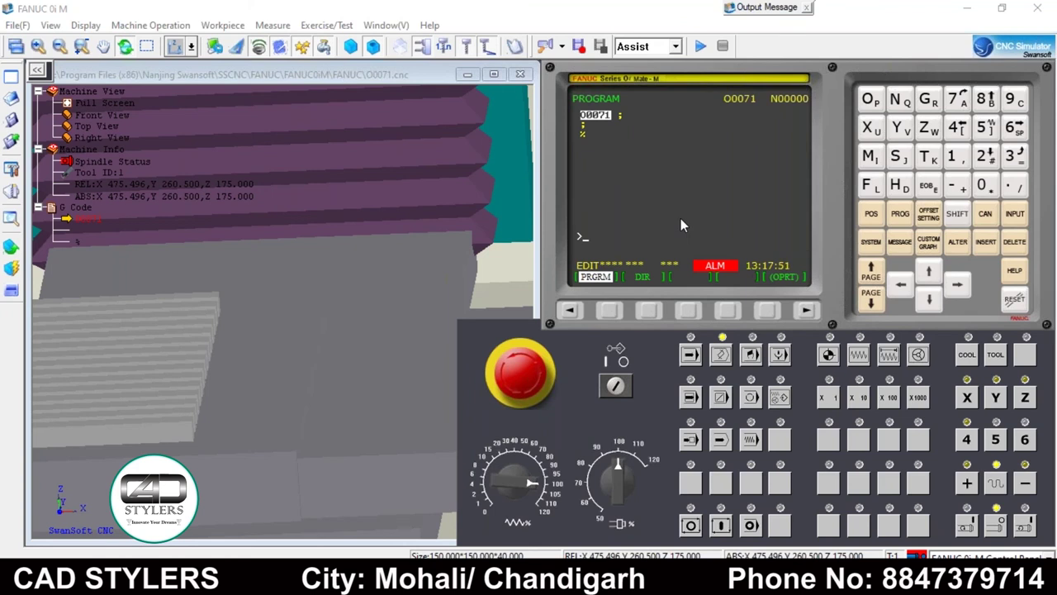
Step: Insert the G17G21G90G94G55, T01 M06 and S2000M03 blocks
type("G17G21G90G94G55")
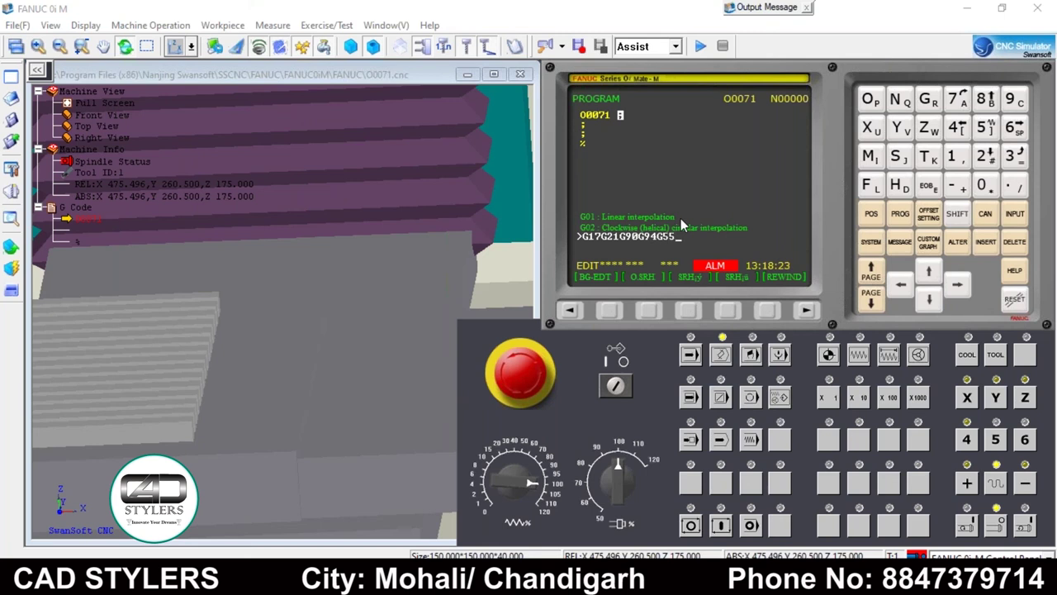
key("Insert")
type("T01 ")
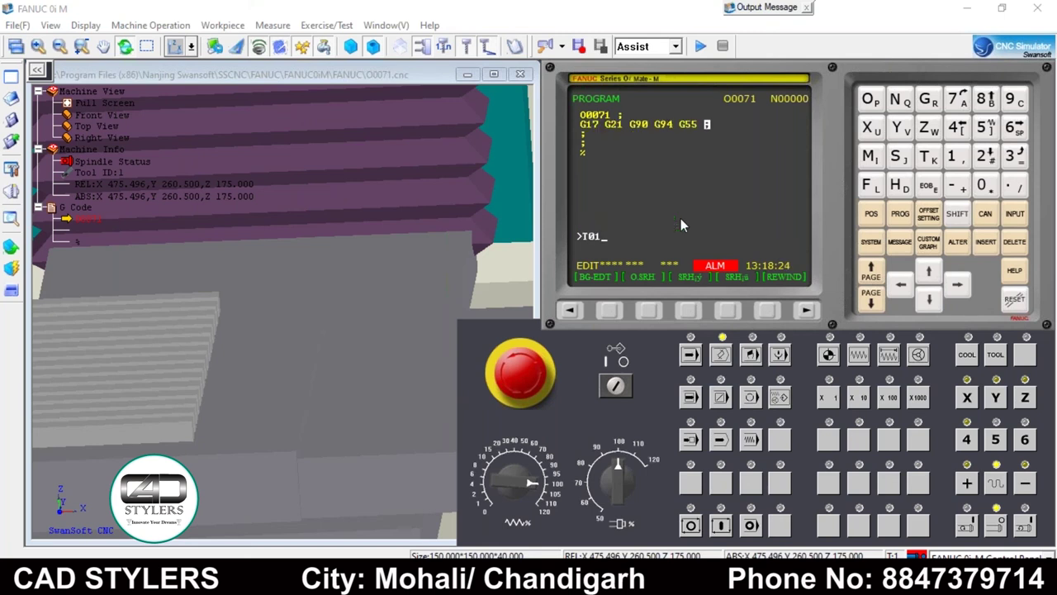
type("M06;")
key("Insert")
type("S2000M03")
key("Insert")
Step: Change the tool change block from T01 to T02
type("G0")
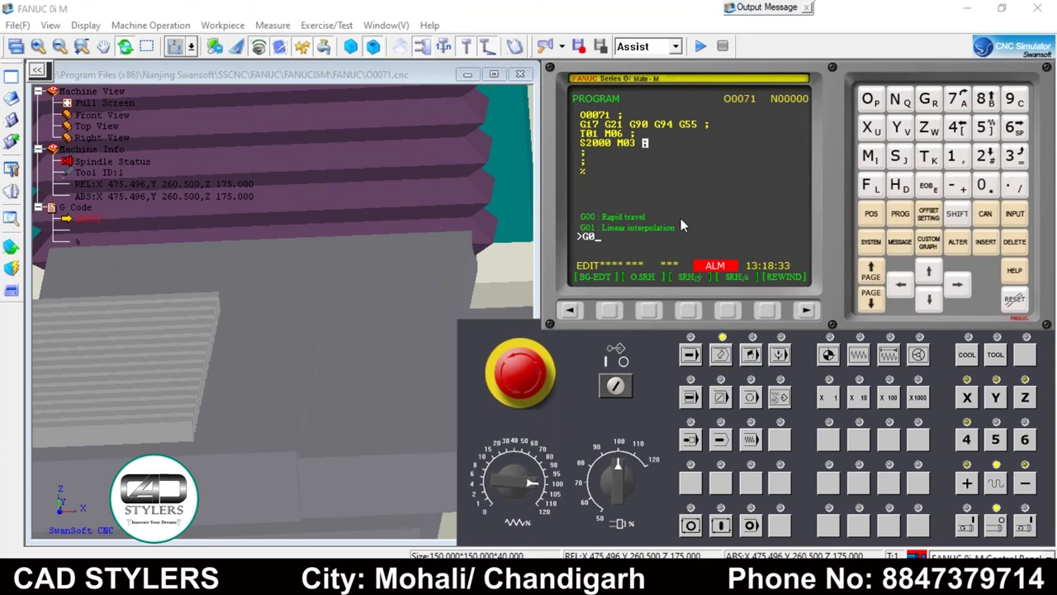
key("BackSpace")
key("BackSpace")
key("Up")
key("Left")
key("Left")
type("T02")
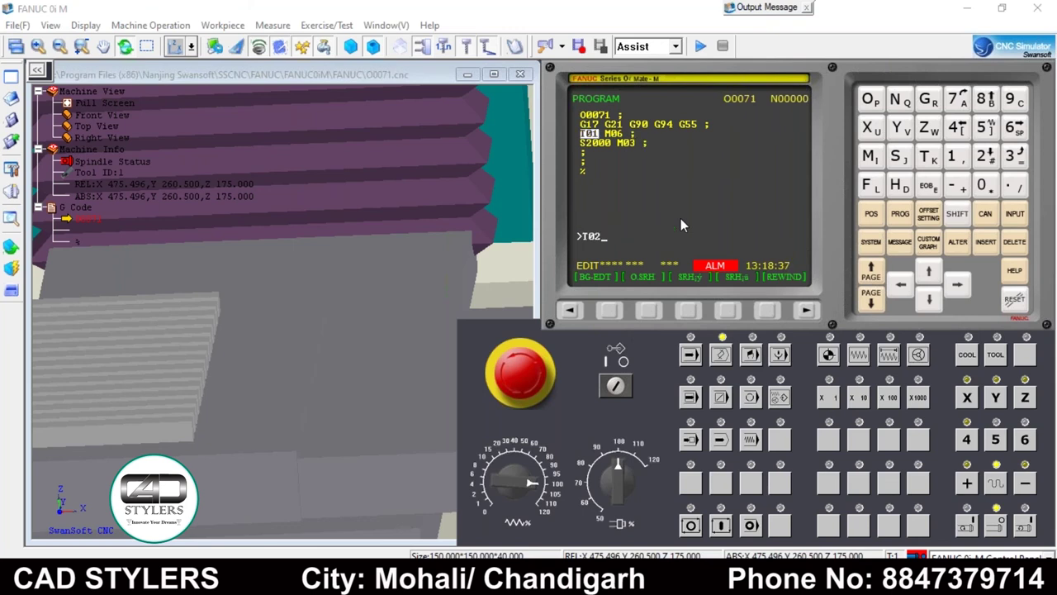
left_click(953, 245)
Step: Add the G0 X0 Y50, Z2 and G1 Z0 F200 M08 blocks, then begin the drilling line
key("Right")
key("Right")
key("Right")
key("Right")
key("Right")
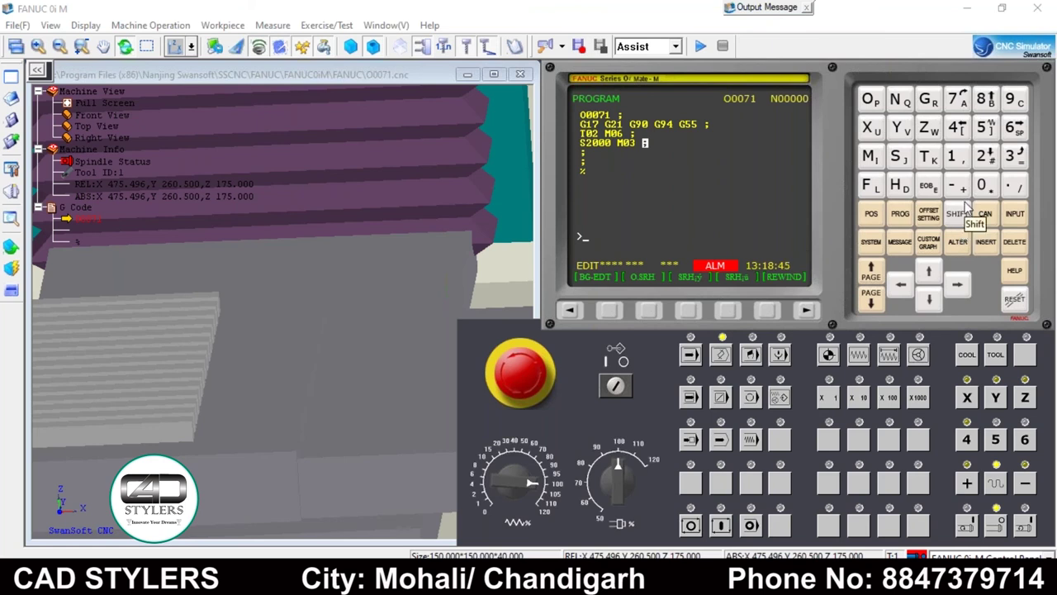
type("G0")
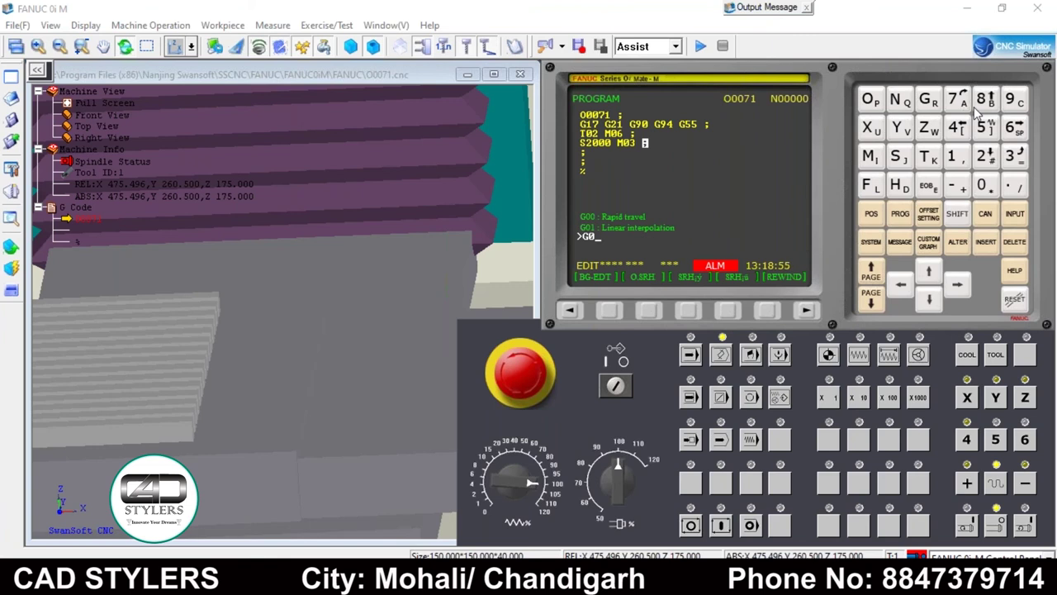
type("X0 Y50 ;")
key("Insert")
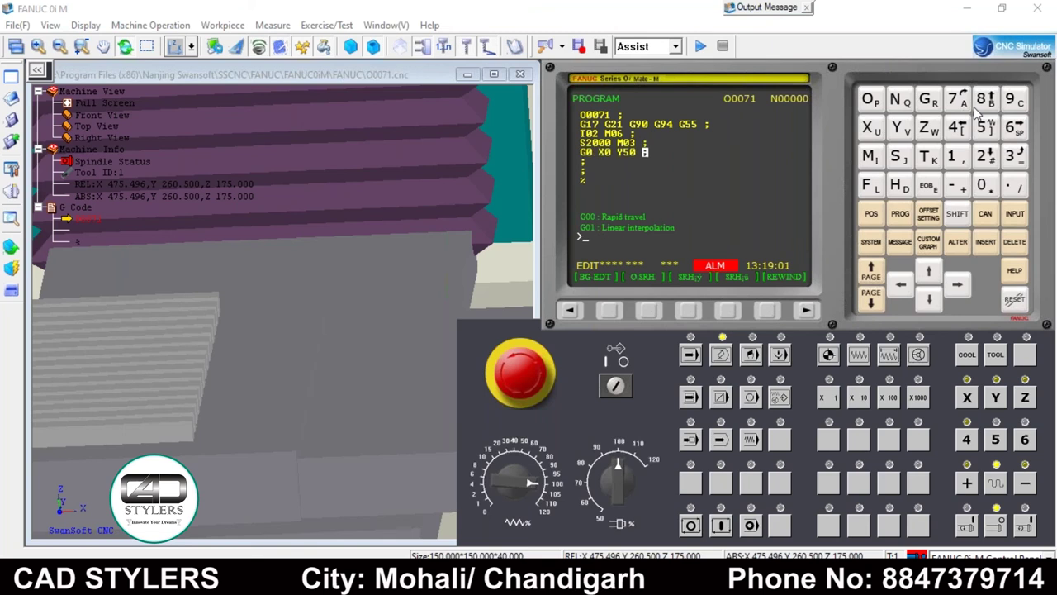
type("Z2")
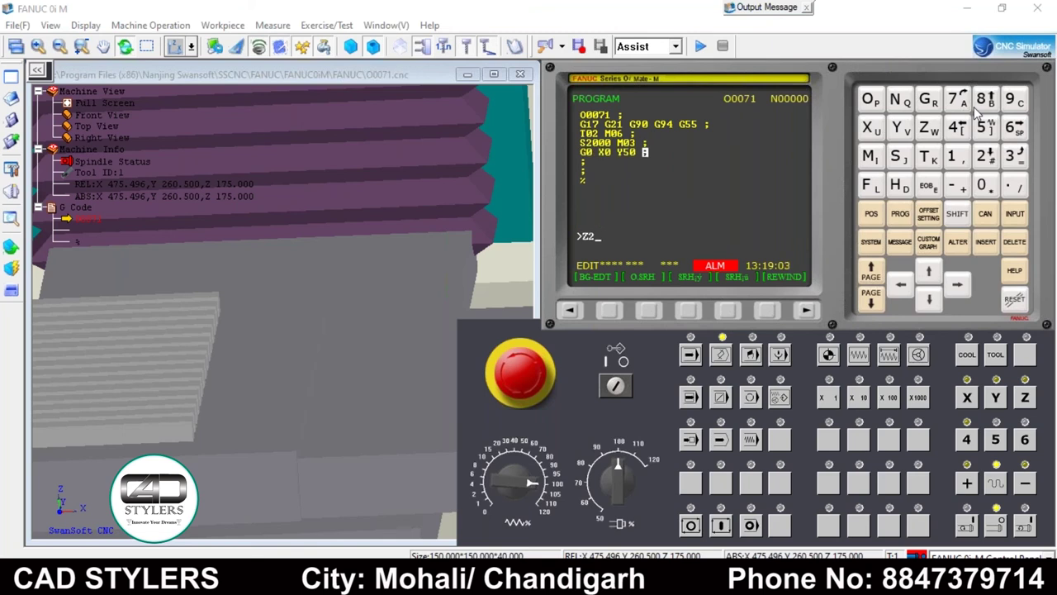
key("Insert")
type("G1Z0")
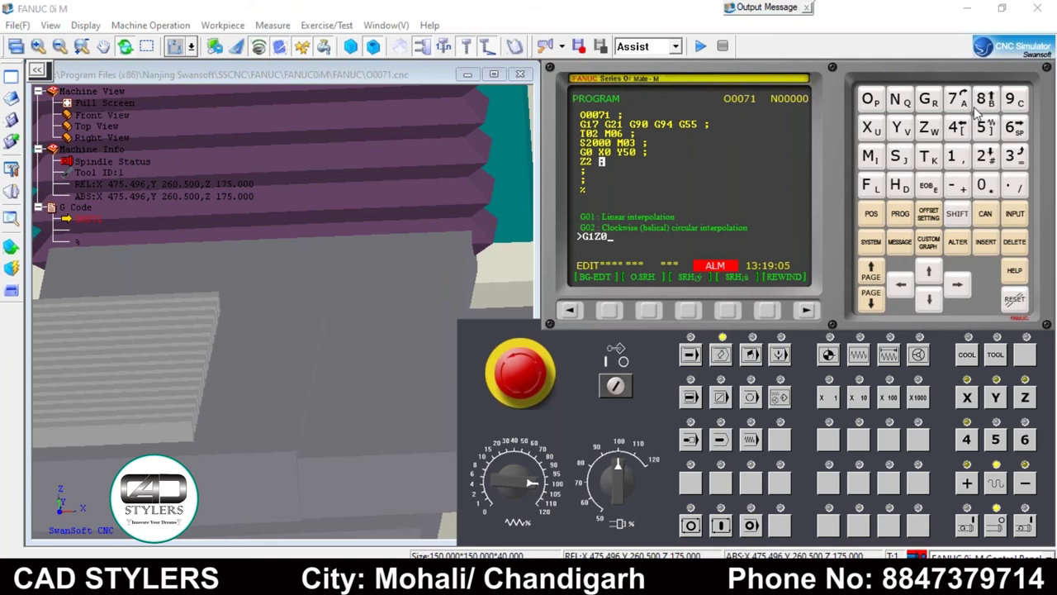
type("F")
type("2000")
key("BackSpace")
type("M08")
key("Insert")
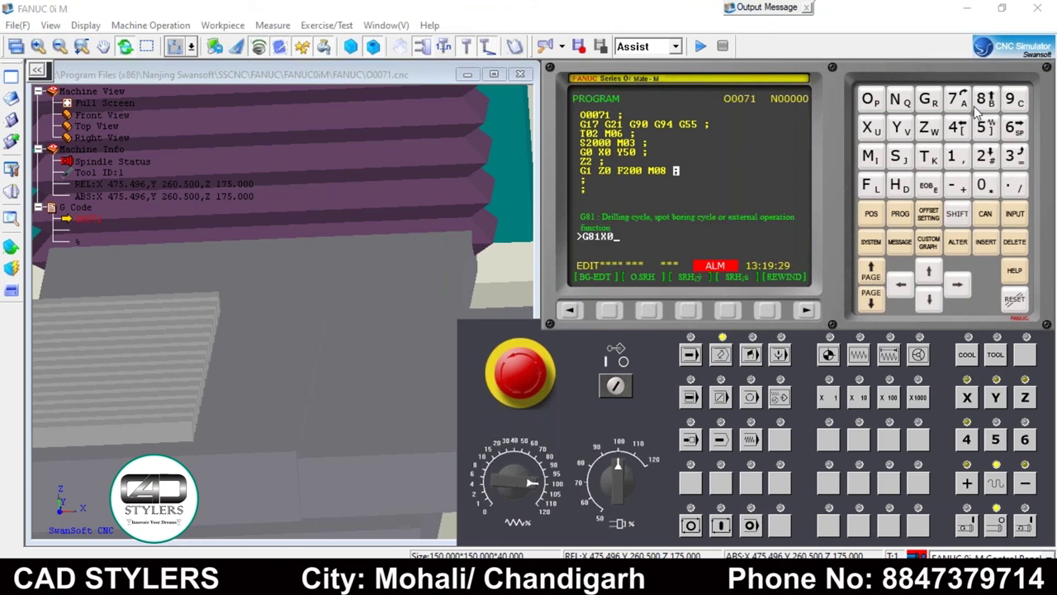
type("Y5")
type("0 Z-5 R2 ;")
Step: Insert the G81 block, then polar blocks G16 X50 Y150, Y210, Y270, Y330 and key in Y30
key("Insert")
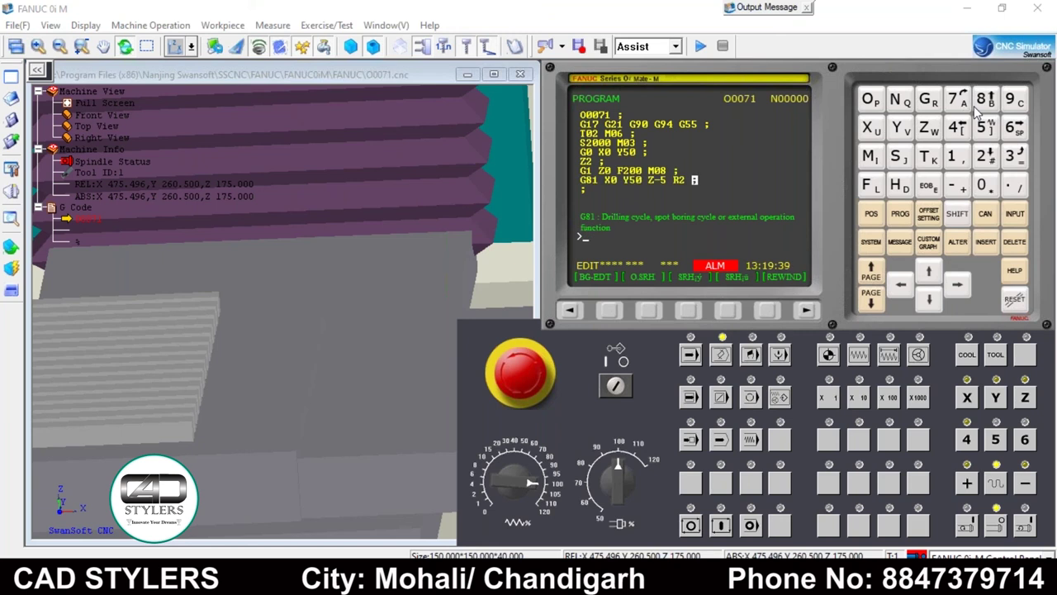
type("G")
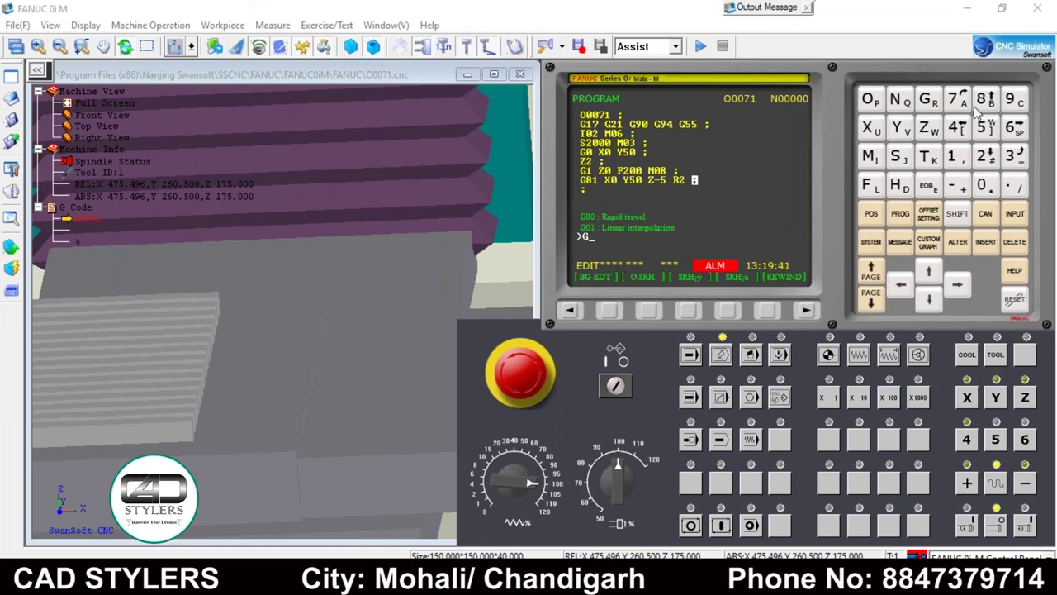
type("16 X")
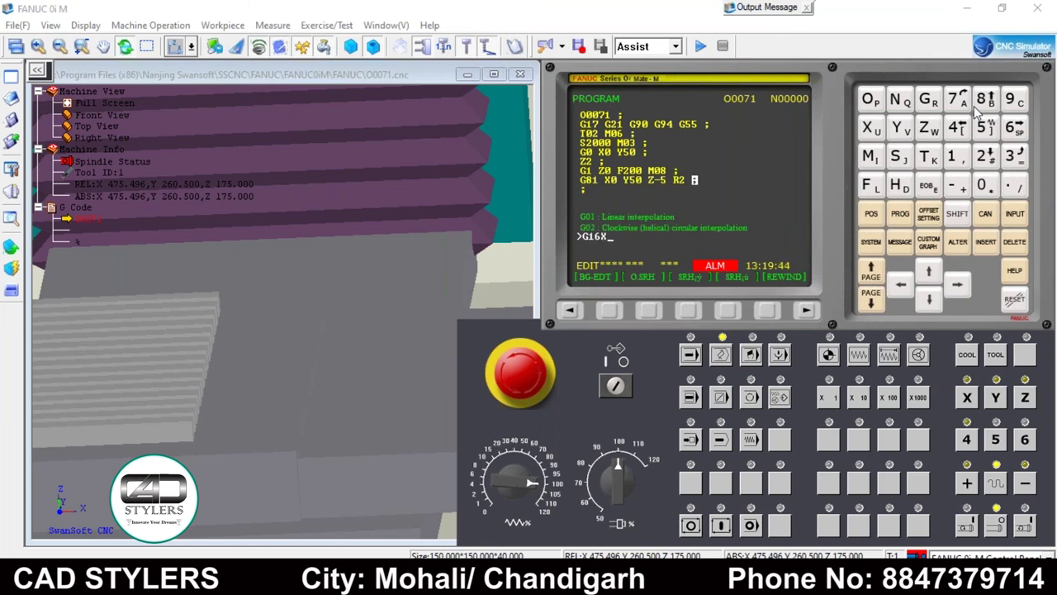
type("50 Y")
type("150;")
key("Insert")
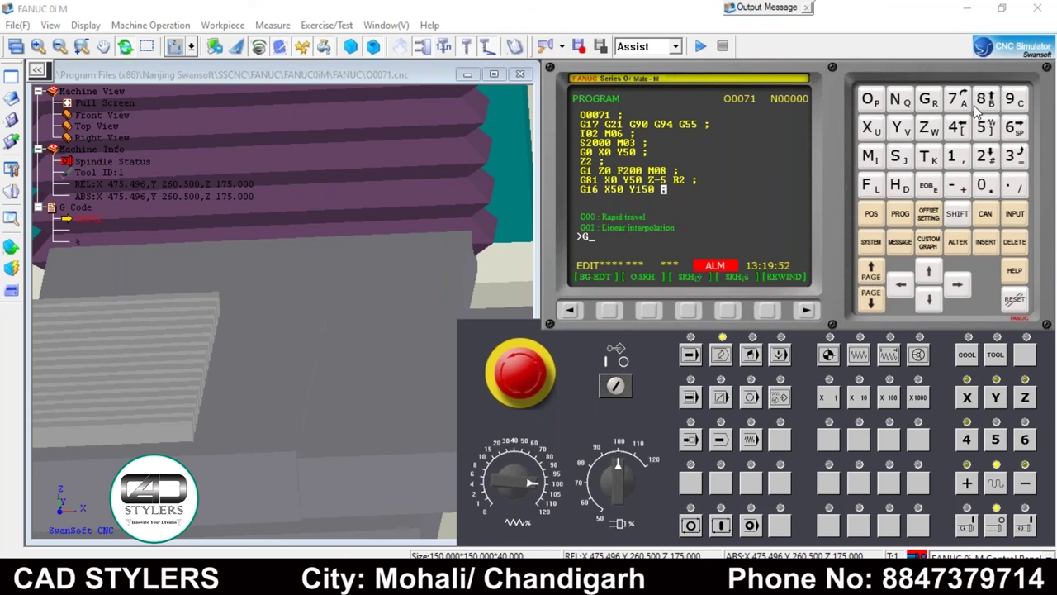
type("G16X50Y")
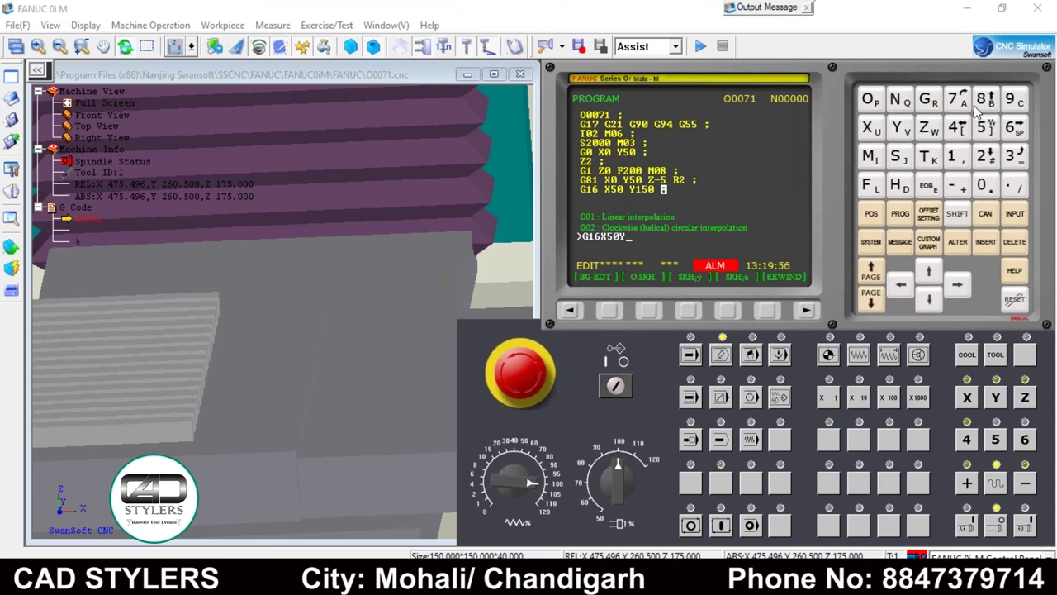
type("10")
key("Insert")
type("G16 X50 Y270;")
key("Insert")
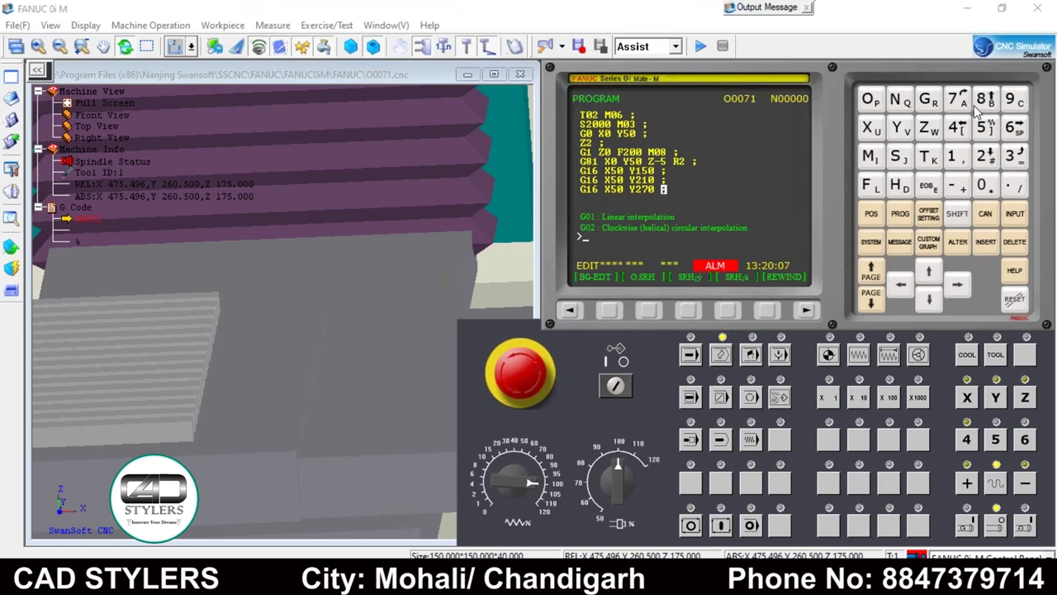
type("G16 X50 Y")
type("330")
key("Insert")
type("G16X50Y30")
Step: Run O0071 block by block in MEM mode through the Y30 hole, then return to EDIT
left_click(985, 241)
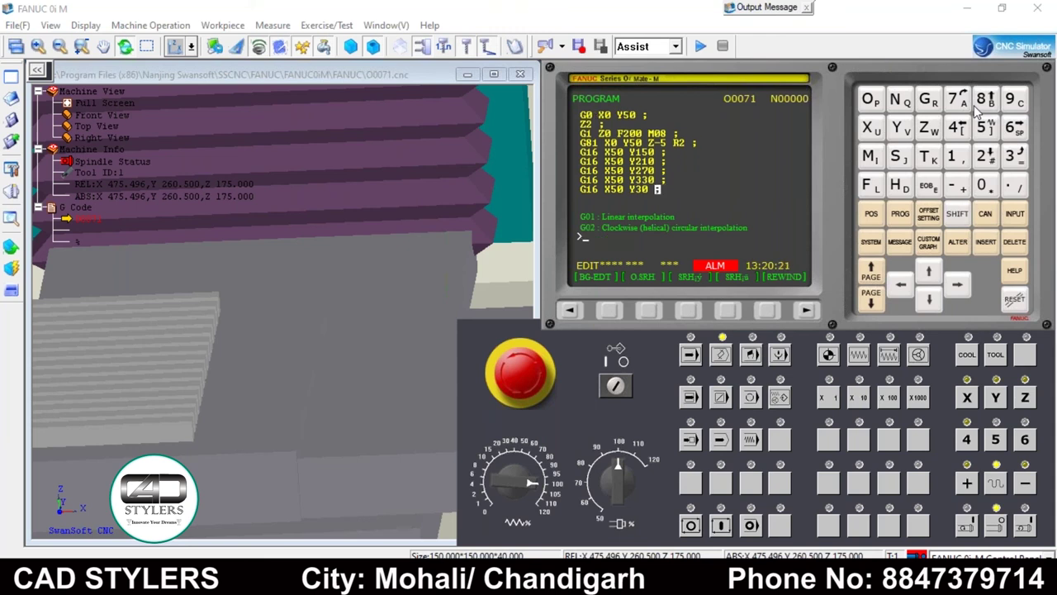
left_click(690, 353)
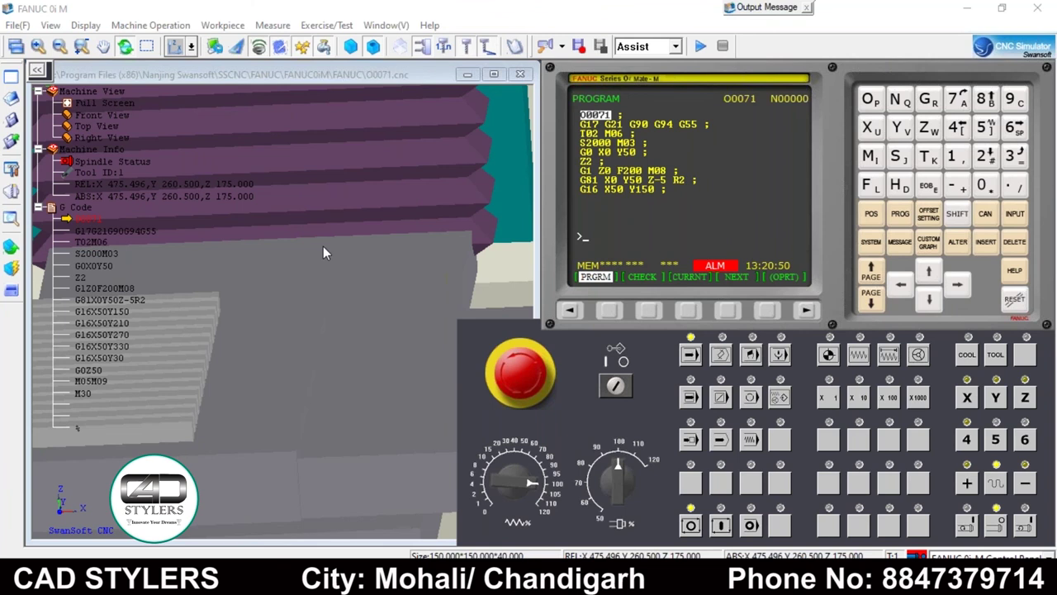
scroll(323, 246, "down", 5)
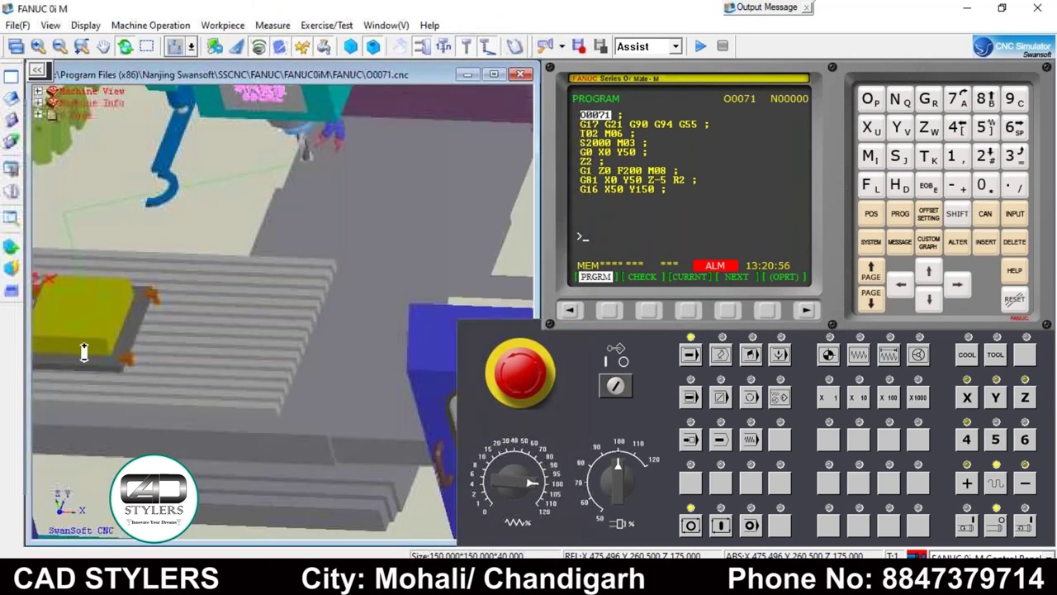
left_click(694, 401)
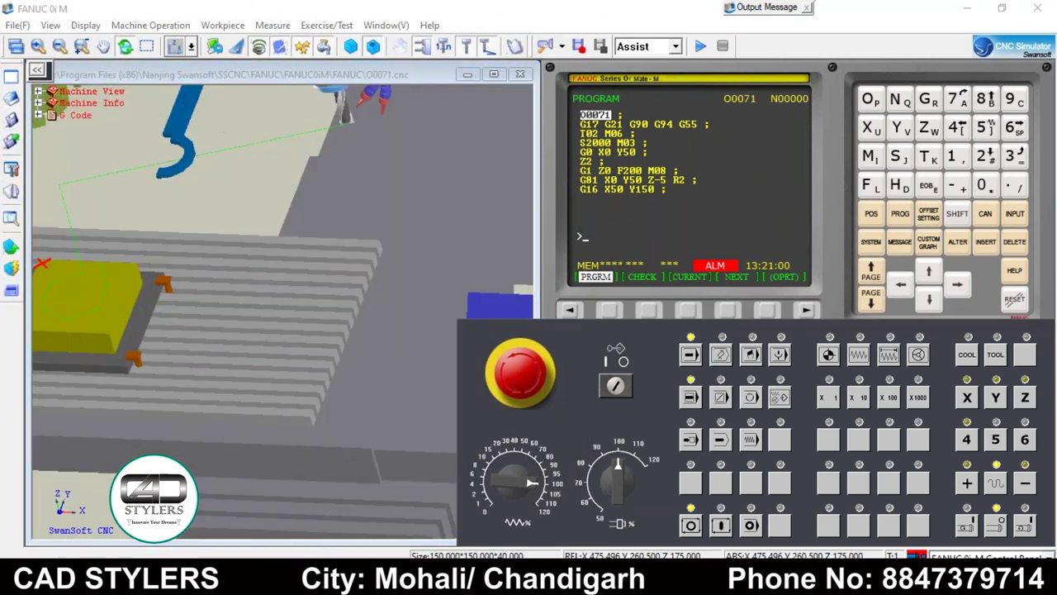
left_click(722, 525)
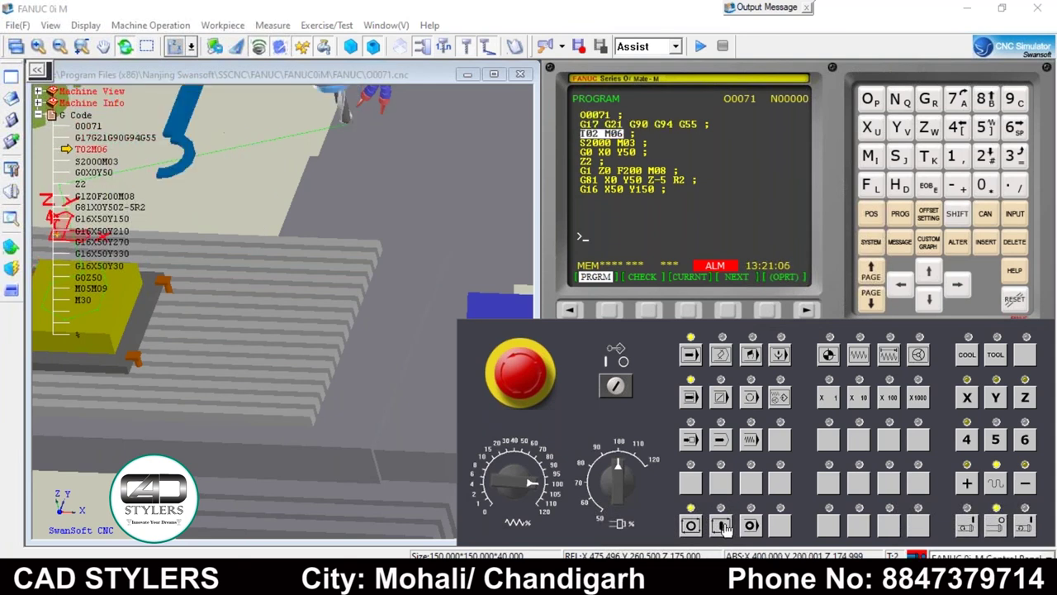
left_click(722, 525)
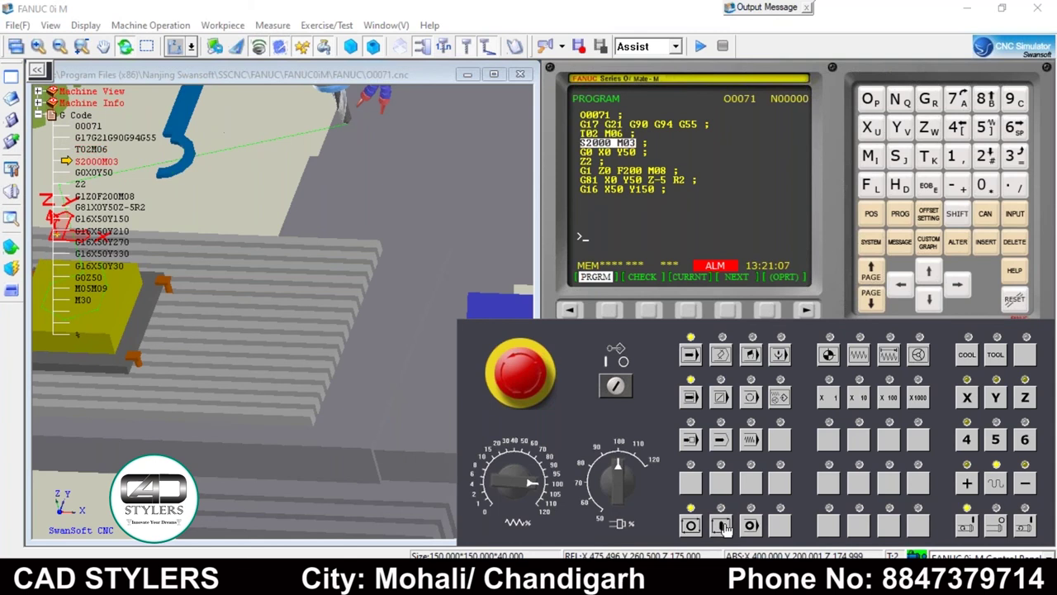
left_click(722, 525)
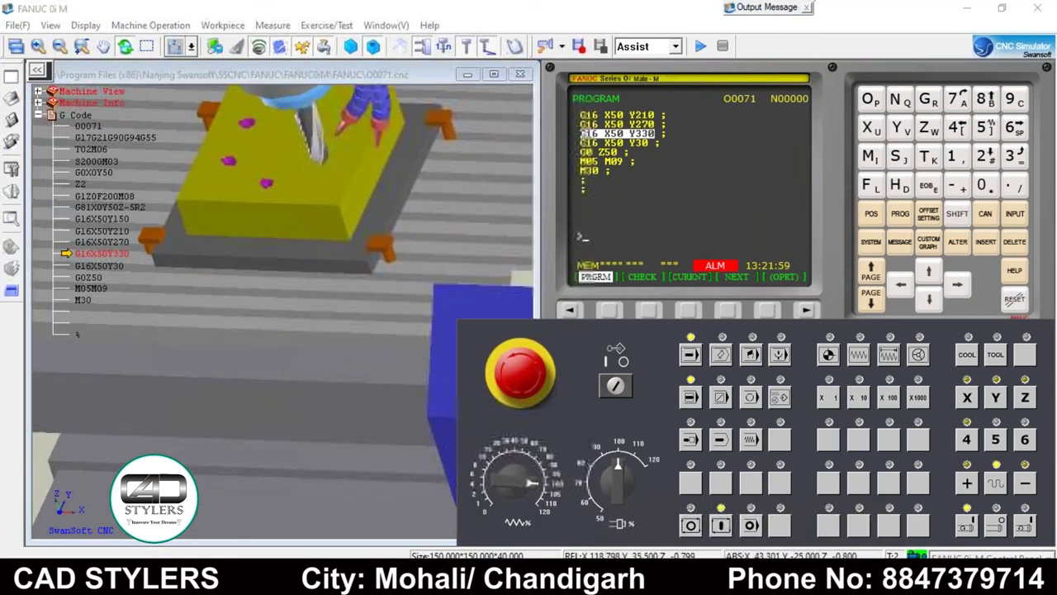
left_click(724, 525)
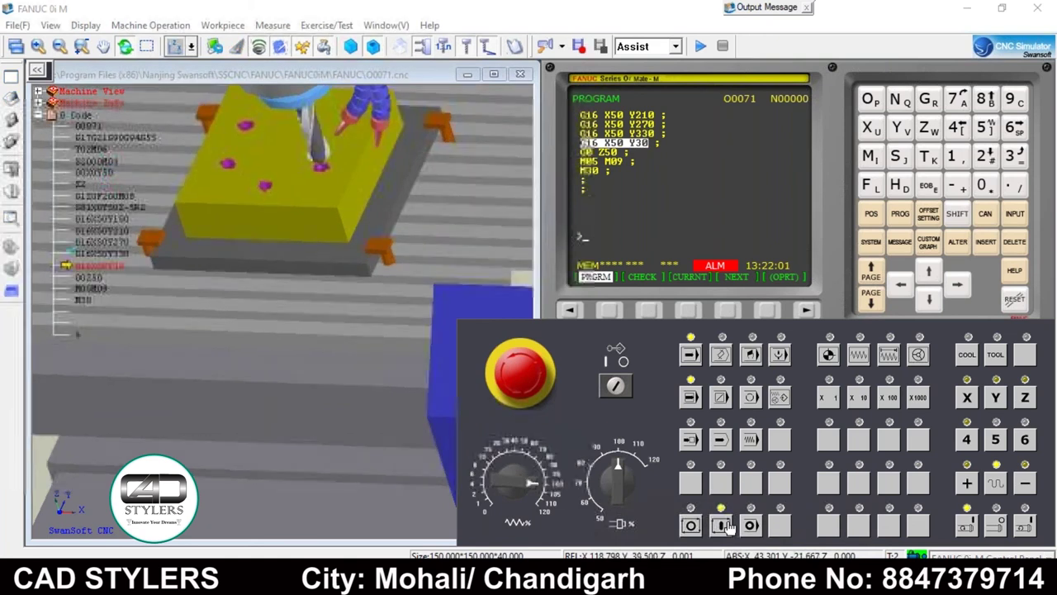
left_click(720, 354)
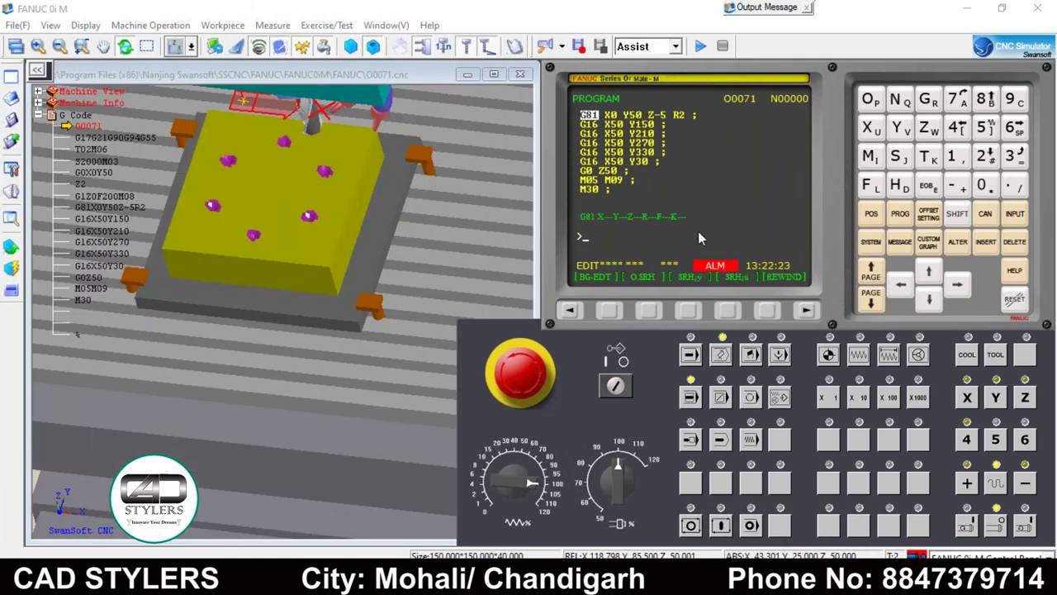
Step: Alter the drilling block to read G82 X0 Y50 Z-5 R2 P1000
type("G82")
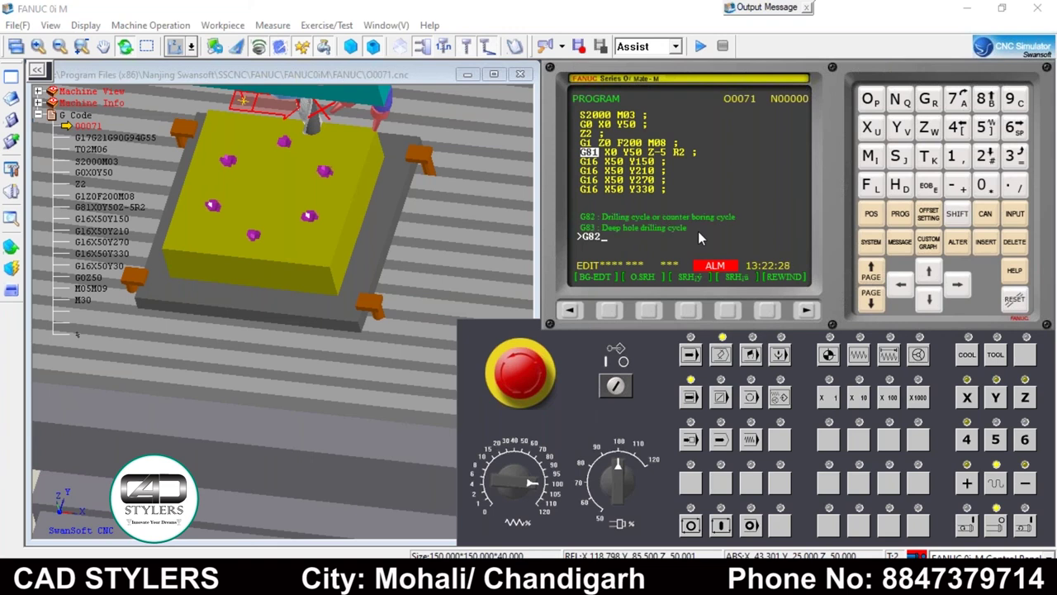
left_click(957, 248)
key("Right")
key("Right")
key("Right")
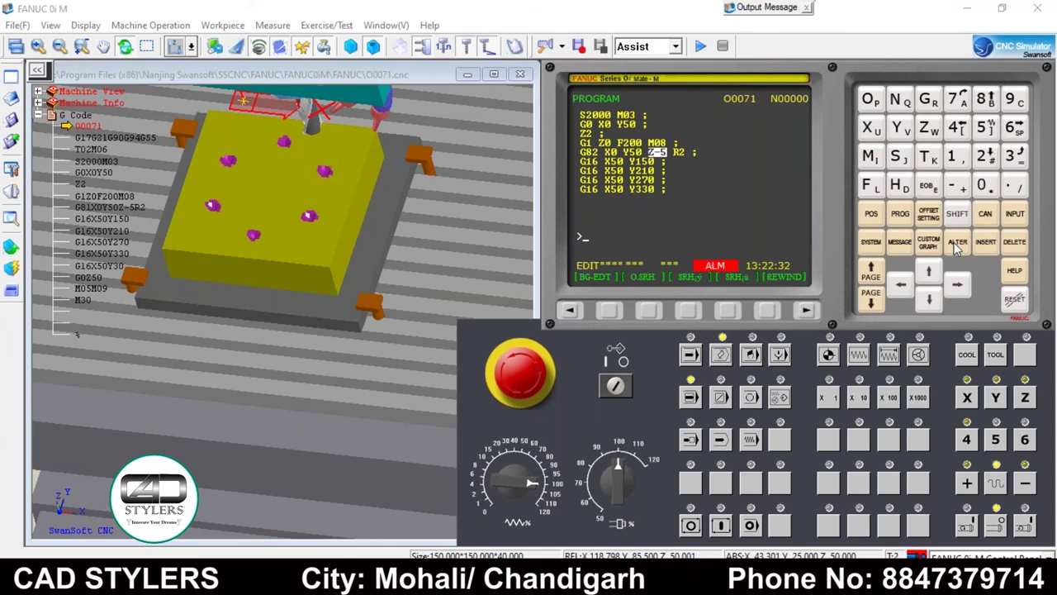
key("Right")
type("R2P1000")
left_click(955, 246)
key("Right")
key("Right")
key("Left")
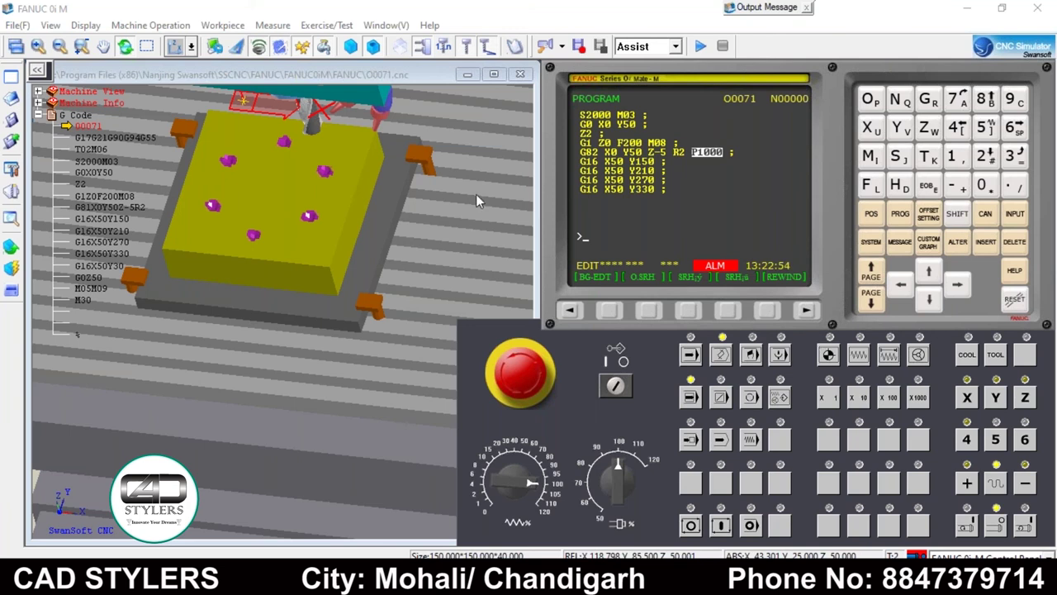
Step: Replace the drilled plate with a fresh workpiece via Stock Size and WCS
left_click(225, 25)
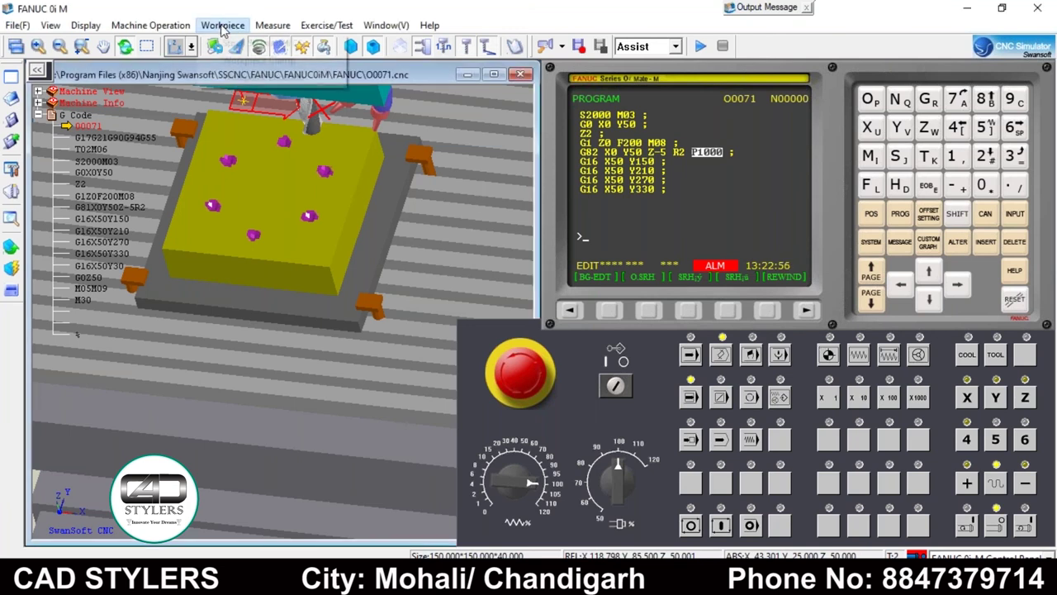
left_click(252, 46)
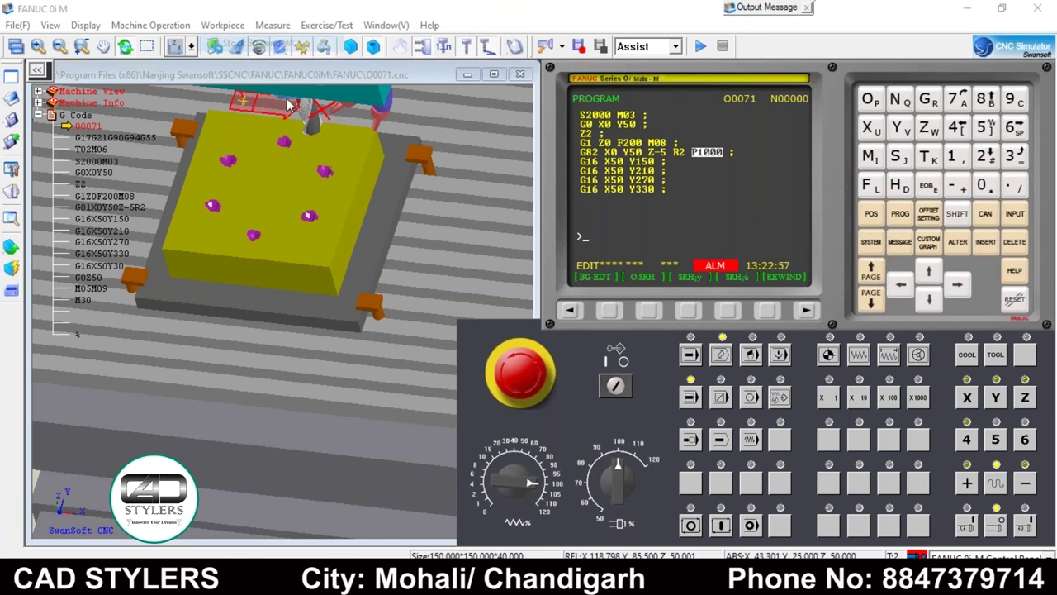
left_click(406, 464)
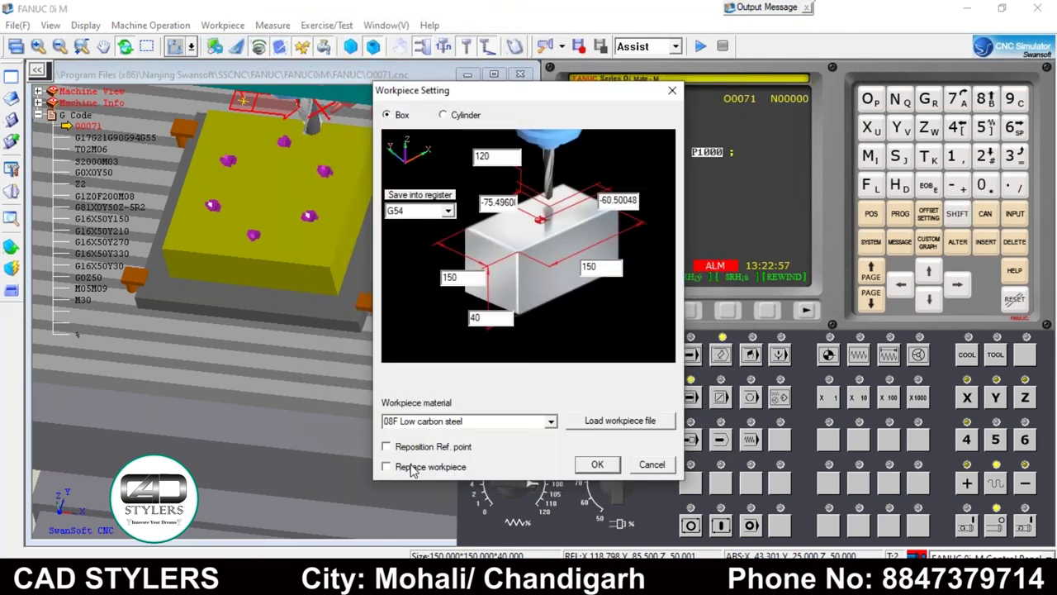
left_click(596, 462)
Step: Single-step the G82 program through X0 Y50 and the Y150 and Y210 holes
left_click(721, 525)
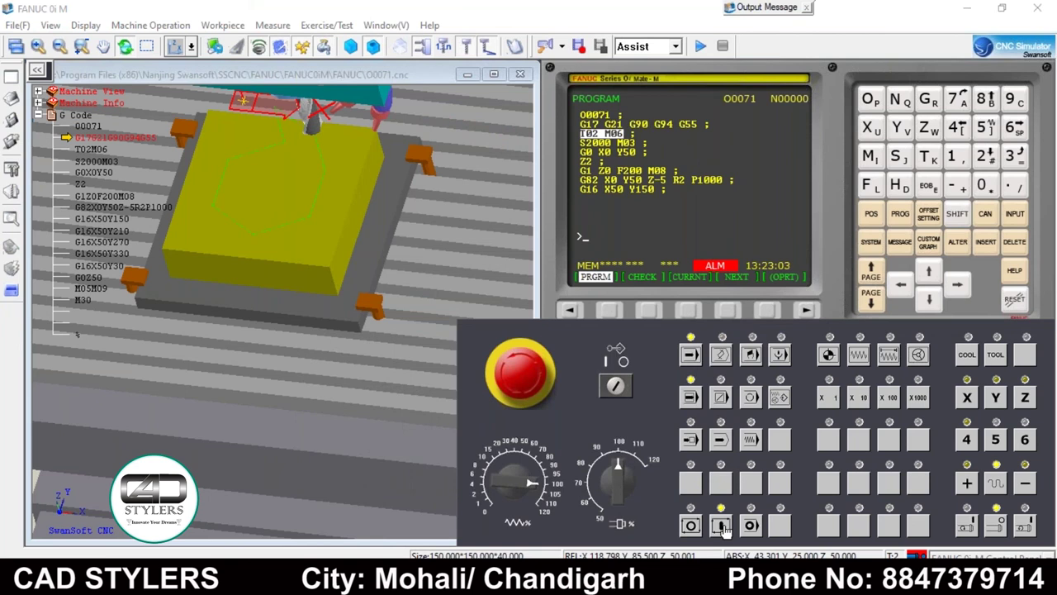
left_click(721, 525)
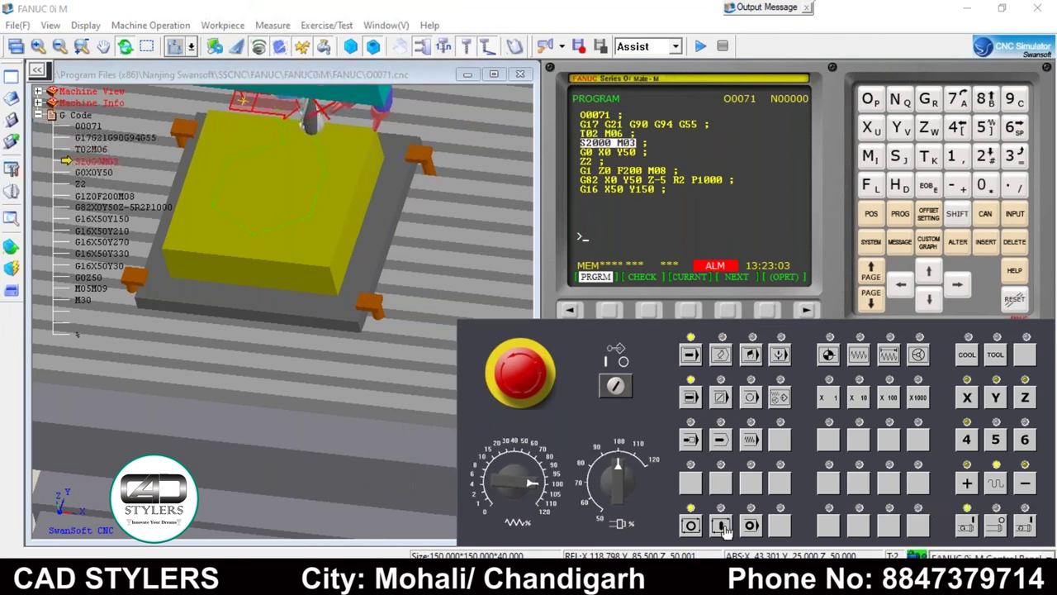
left_click(721, 525)
left_click(721, 525)
left_click(356, 221)
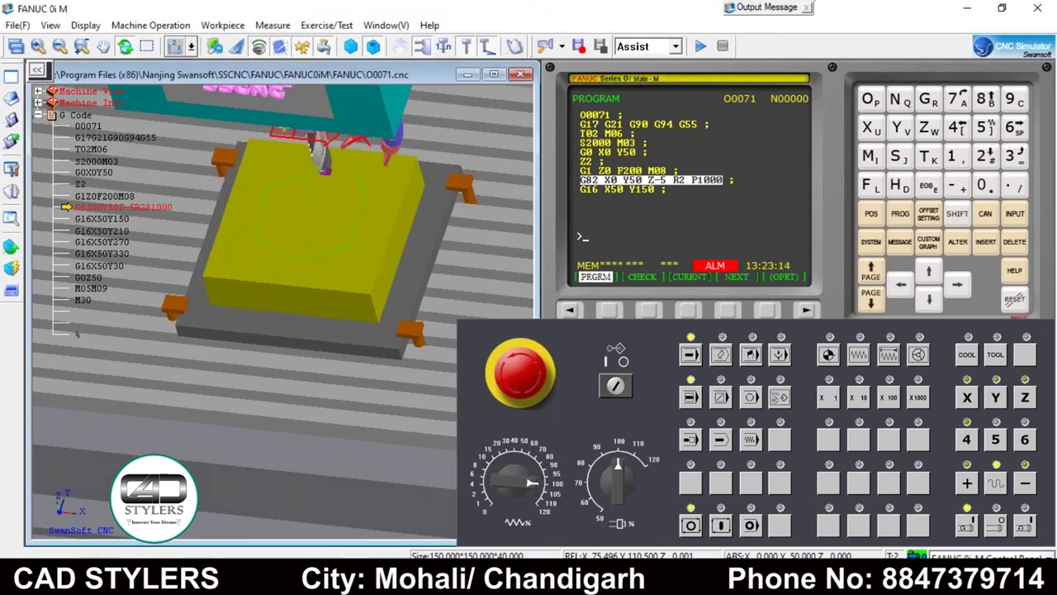
left_click(721, 527)
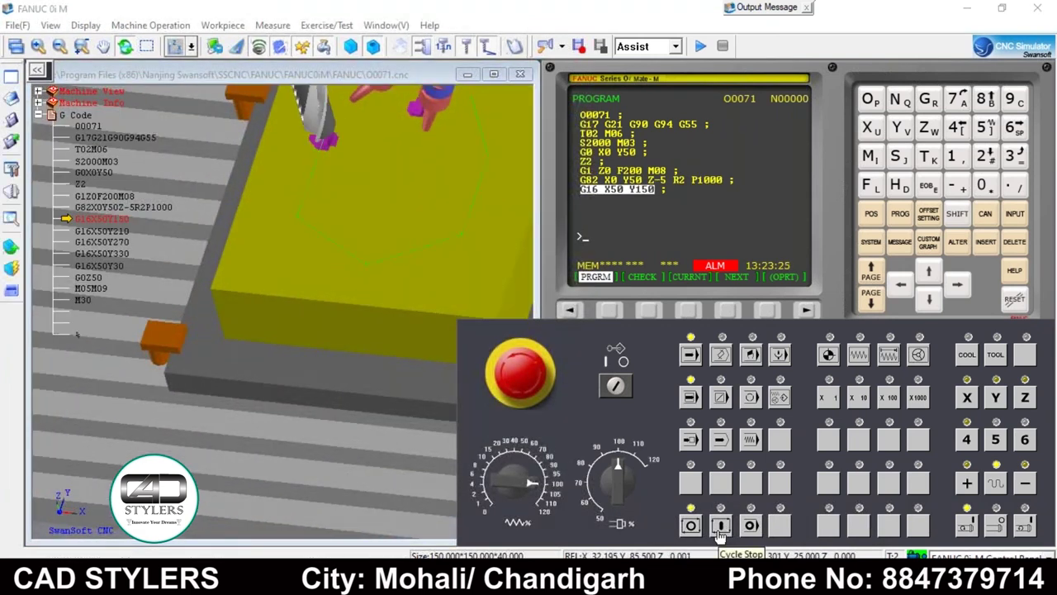
left_click(721, 529)
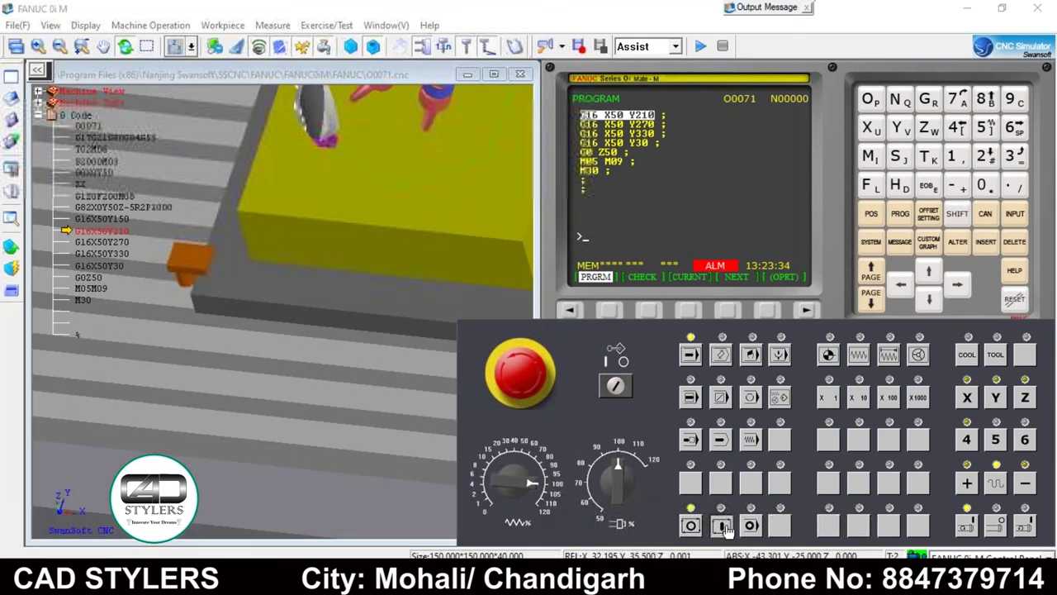
left_click(723, 527)
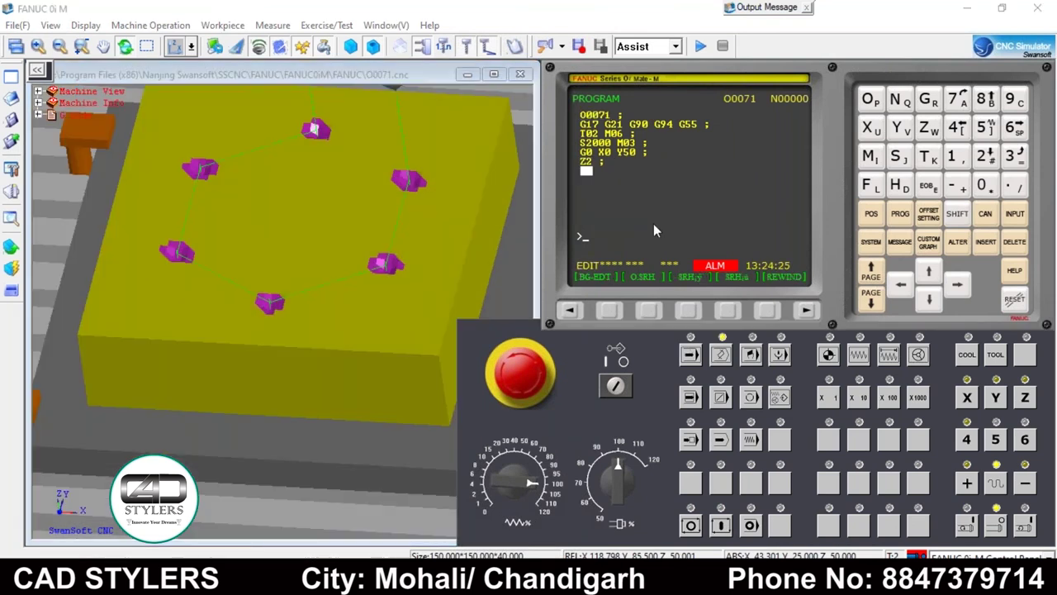
Step: Edit the drilling block to G83 X0 Y50 Z-25 Q5 R2, deleting the P1000 dwell
type("G83")
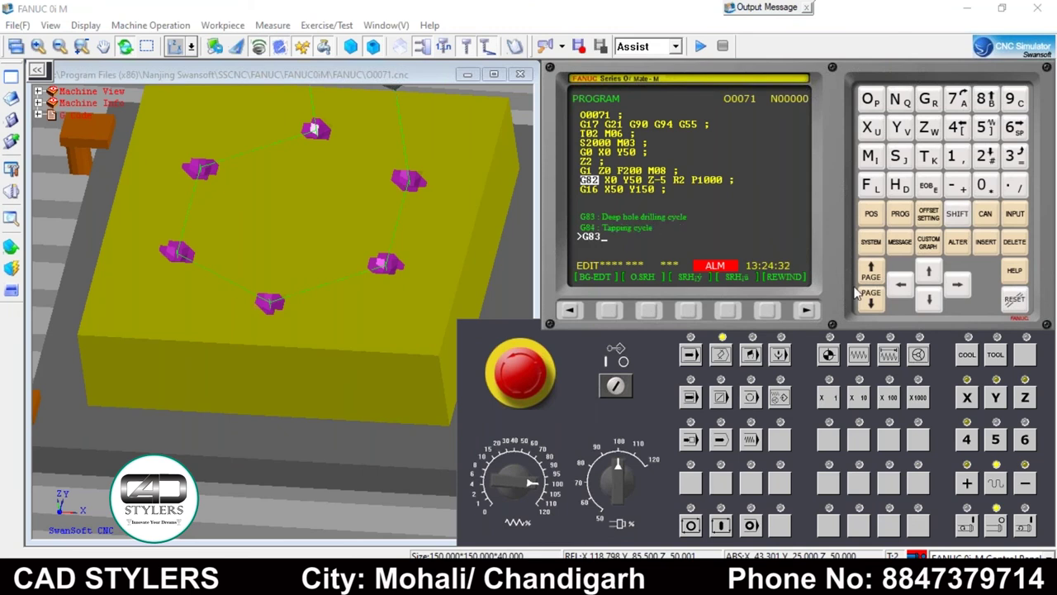
left_click(957, 242)
key("Right")
key("Right")
key("Right")
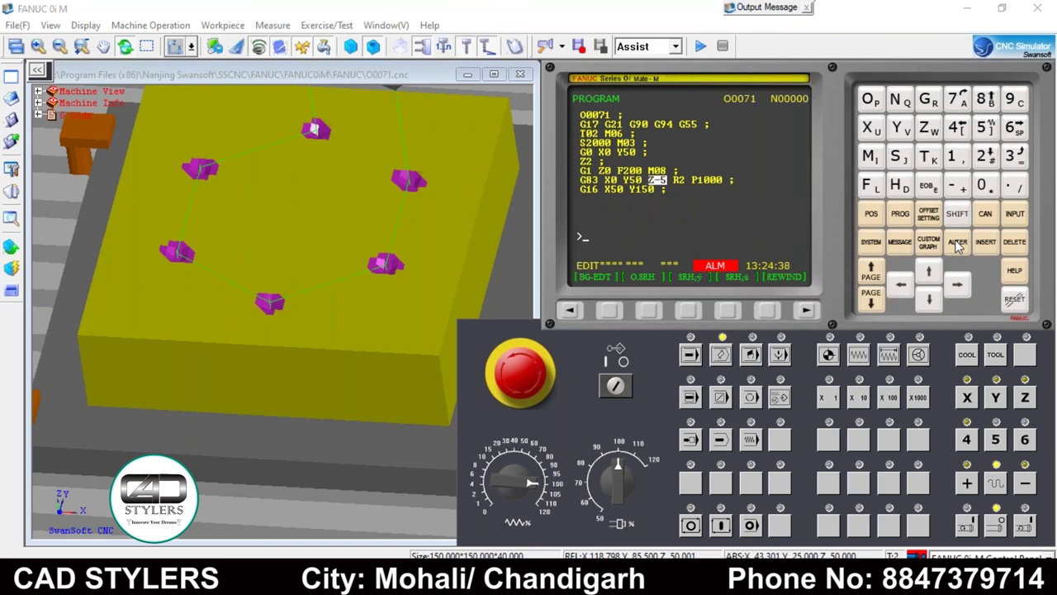
type("Z-25")
type("Q5")
left_click(957, 242)
key("Right")
key("Right")
key("Right")
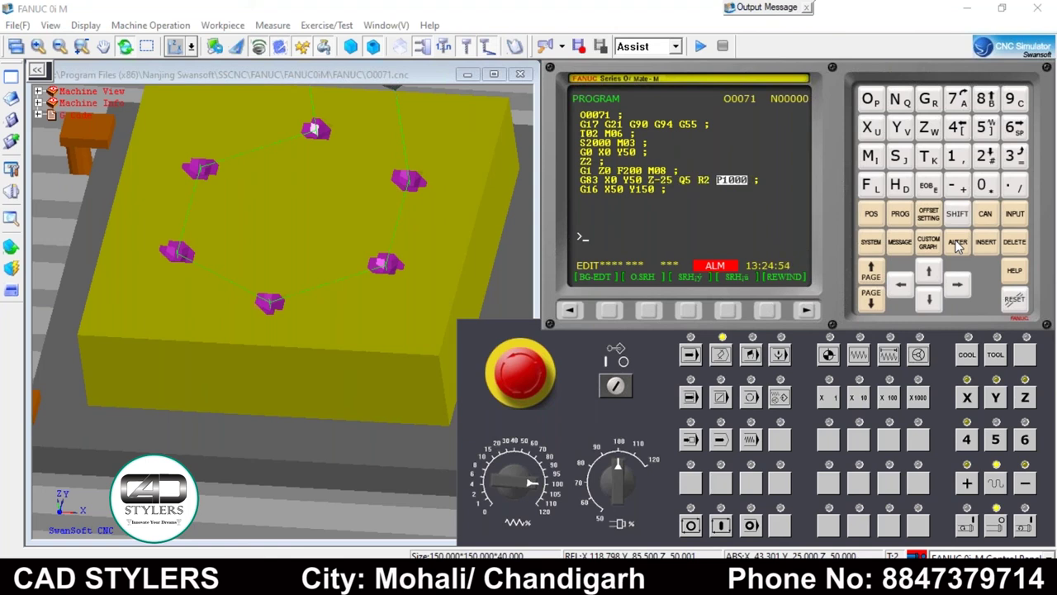
key("Delete")
left_click(230, 30)
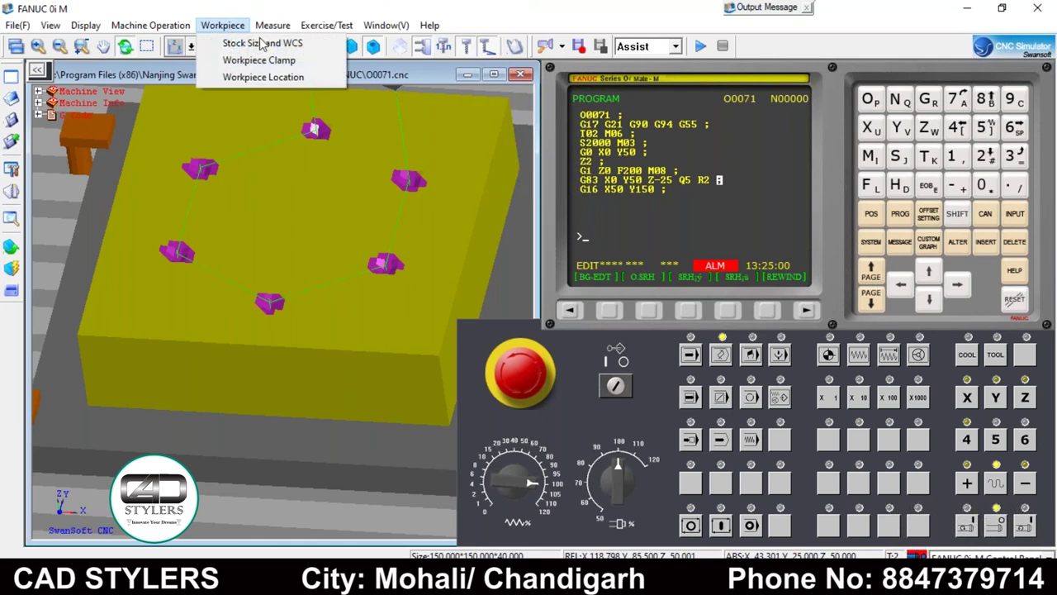
Step: Load a fresh plate from Stock Size and WCS and run O0071's first block
left_click(261, 43)
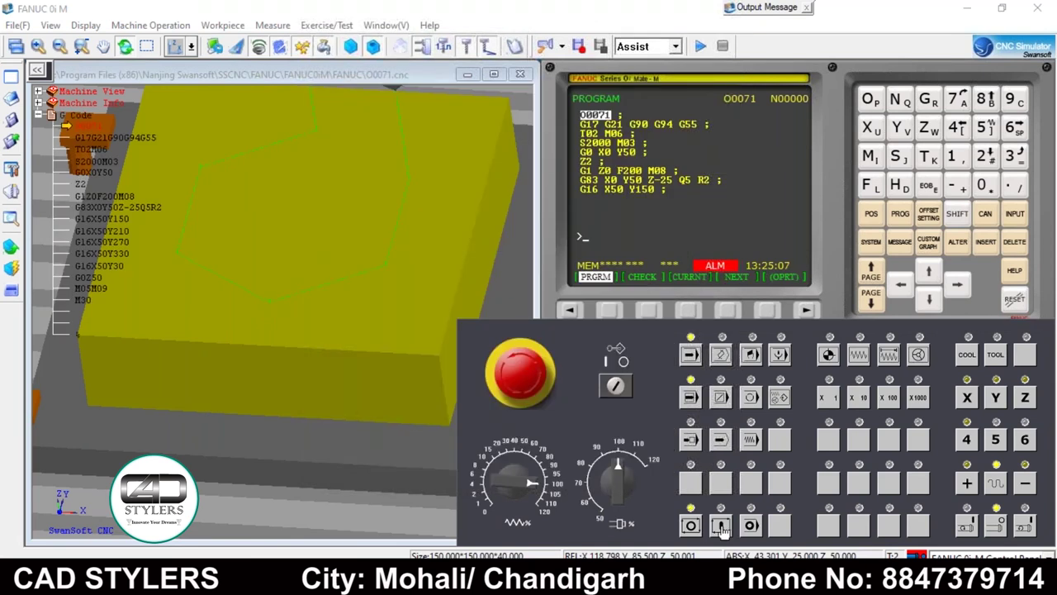
left_click(721, 526)
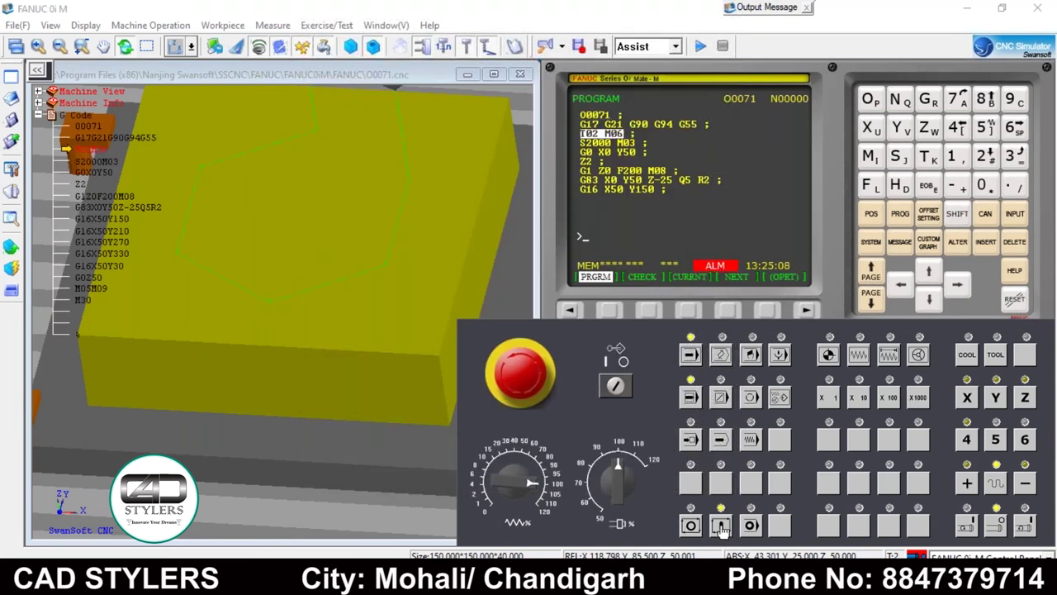